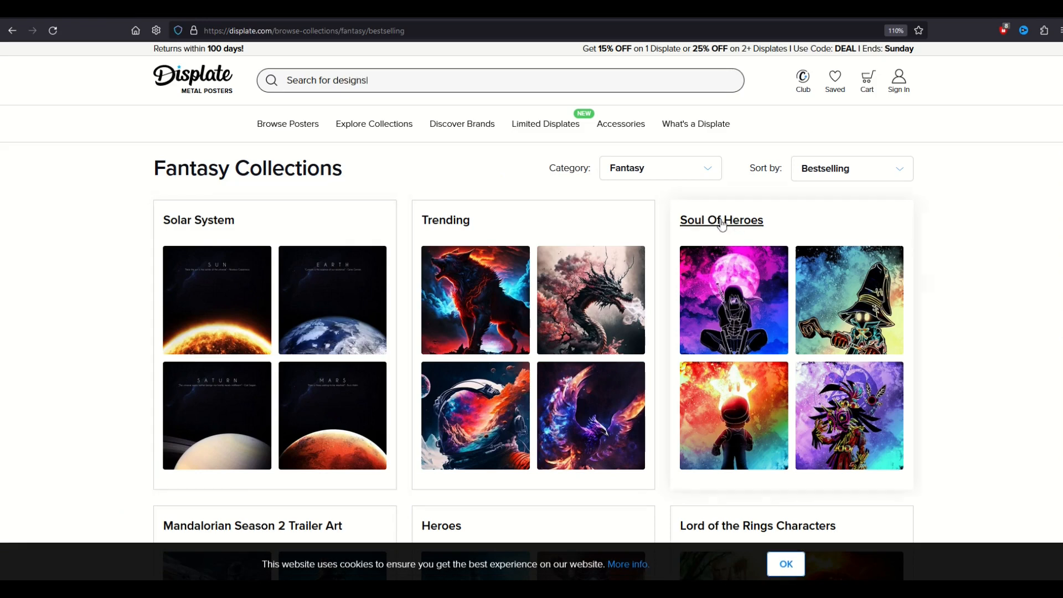
- Browse Displate's bestselling fantasy collections and the Cyberpunk poster collection for design ideas
scroll(709, 270, down, 6)
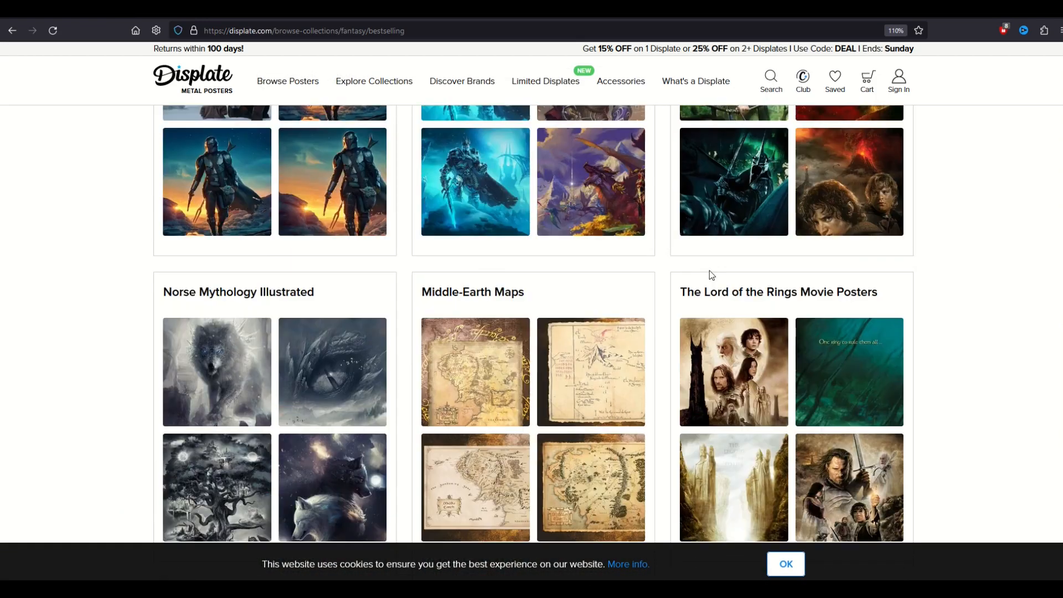
scroll(711, 275, down, 4)
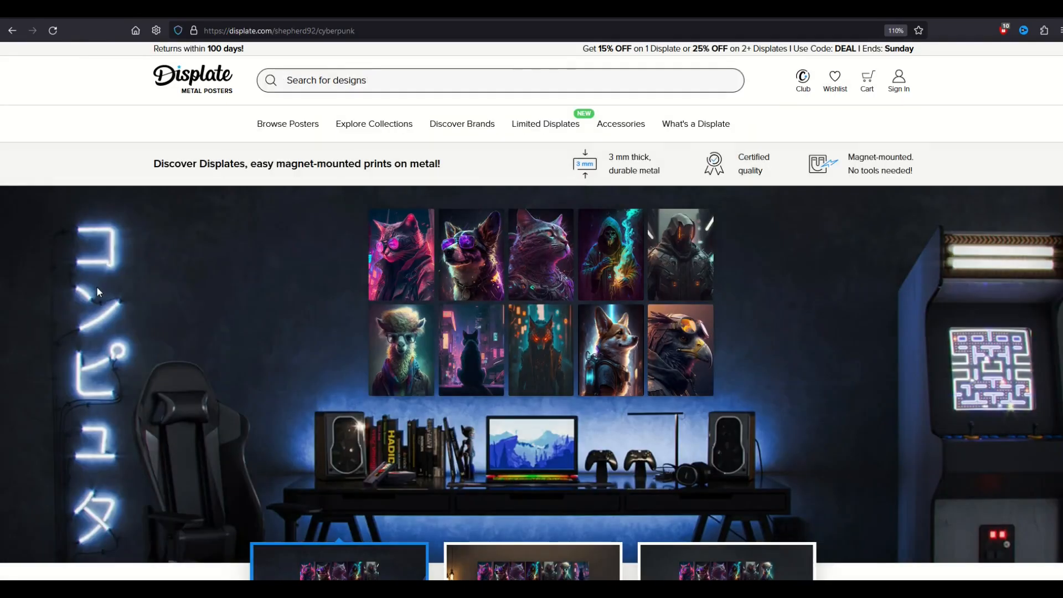
scroll(98, 287, down, 7)
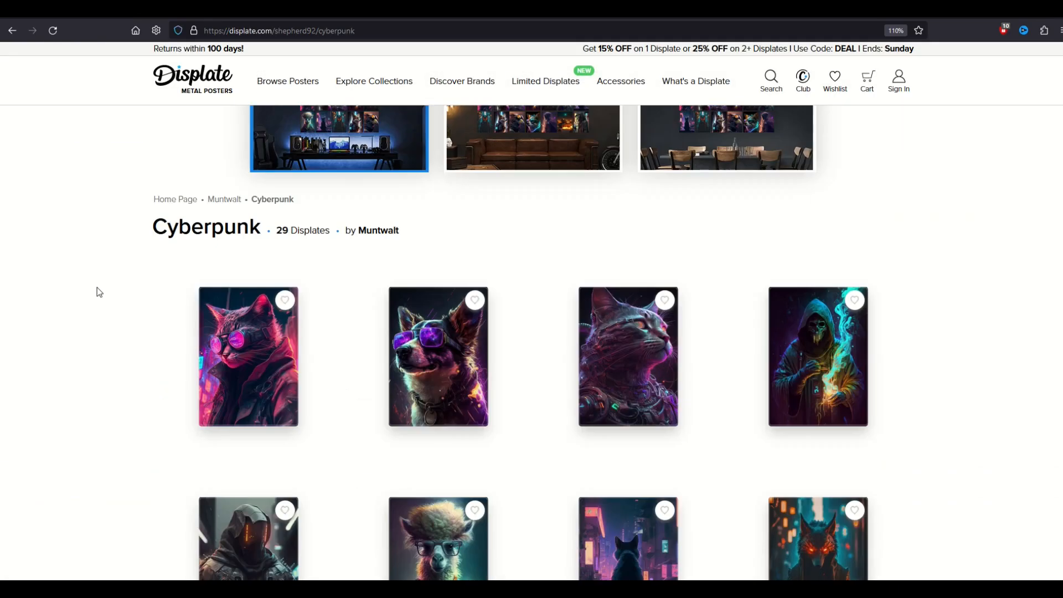
scroll(99, 291, down, 3)
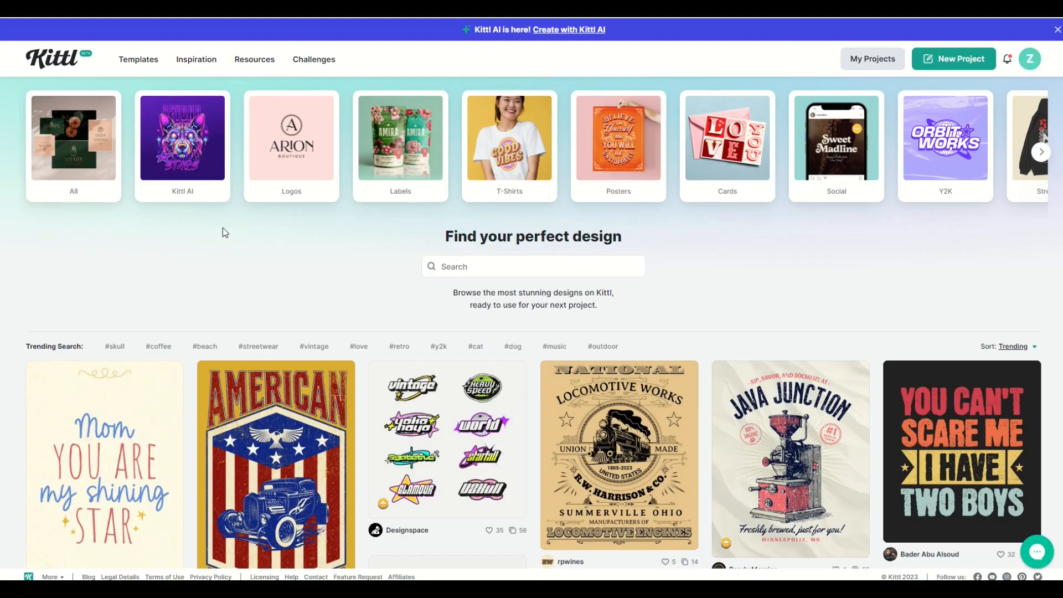
- Switch to Kittl and create a new project with a 2900 × 4060 px portrait artboard
click(948, 62)
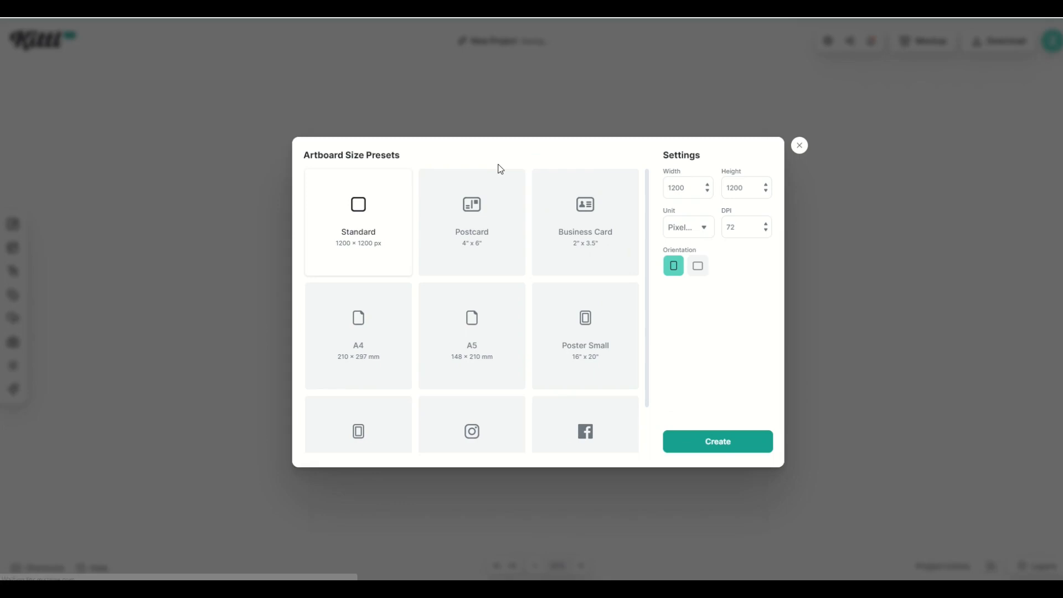
drag(690, 187, 420, 27)
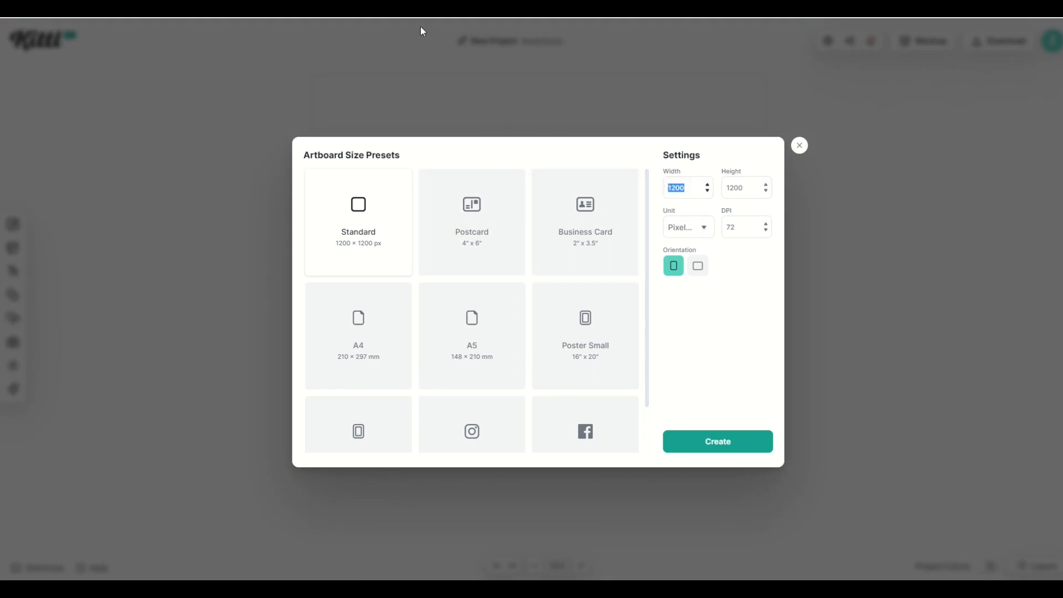
key(Tab)
text(4)
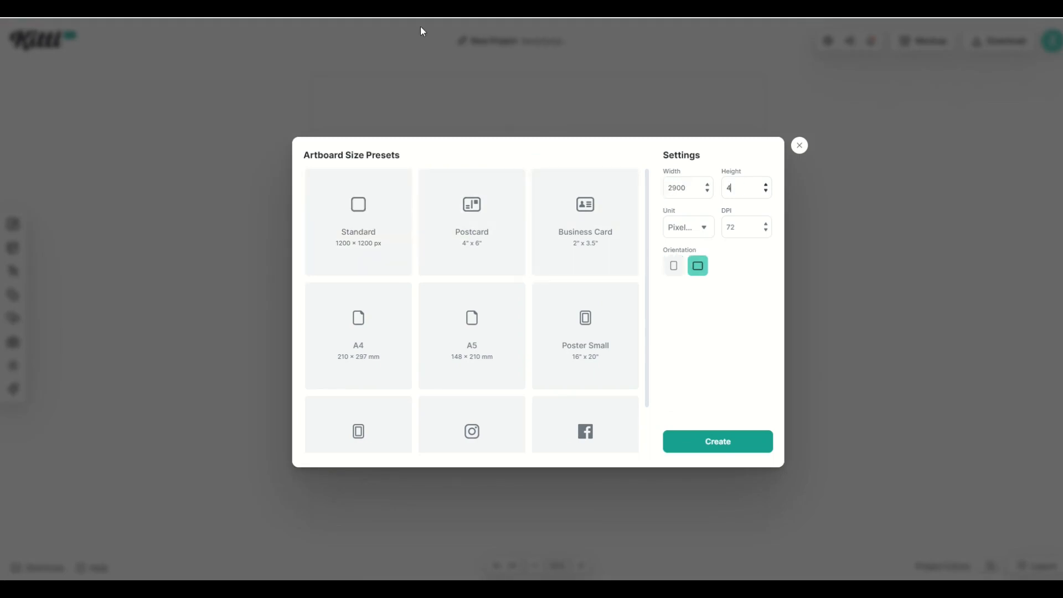
key(Tab)
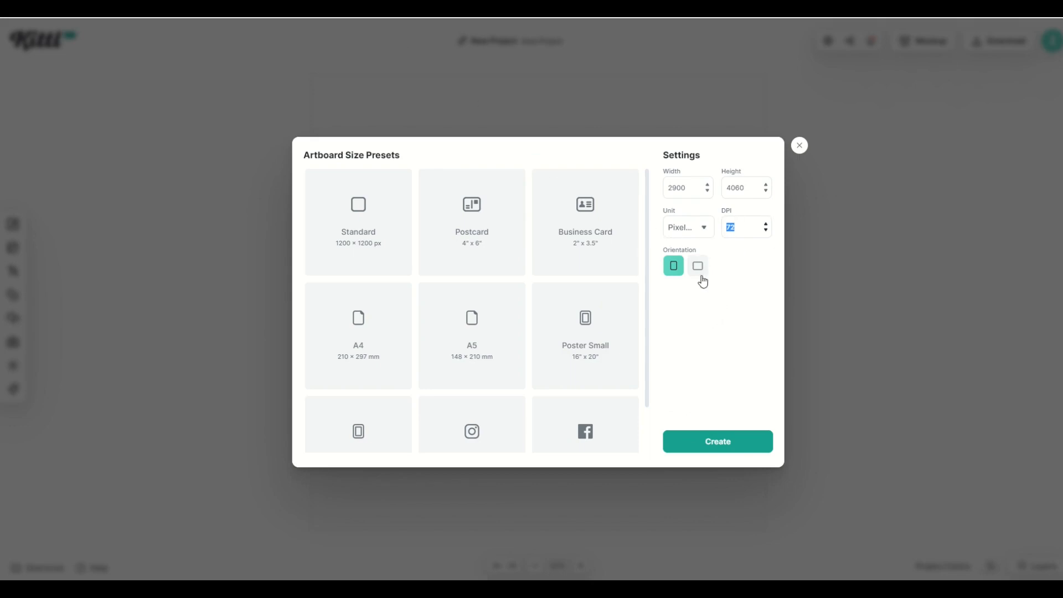
click(700, 443)
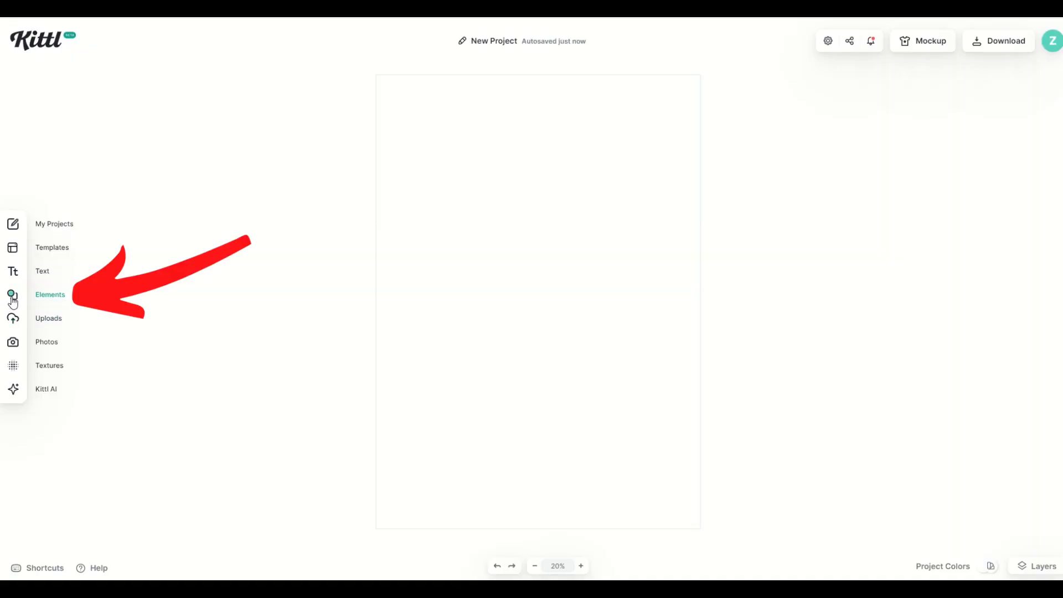
- Search the elements library for "warrior" and look through the artwork
click(12, 298)
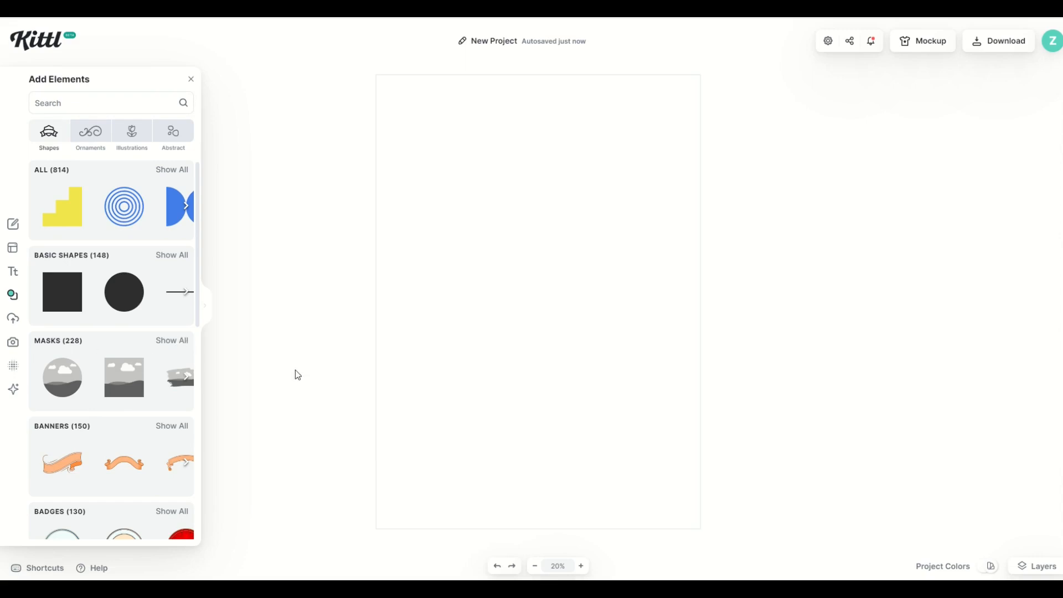
text(warrior)
key(Return)
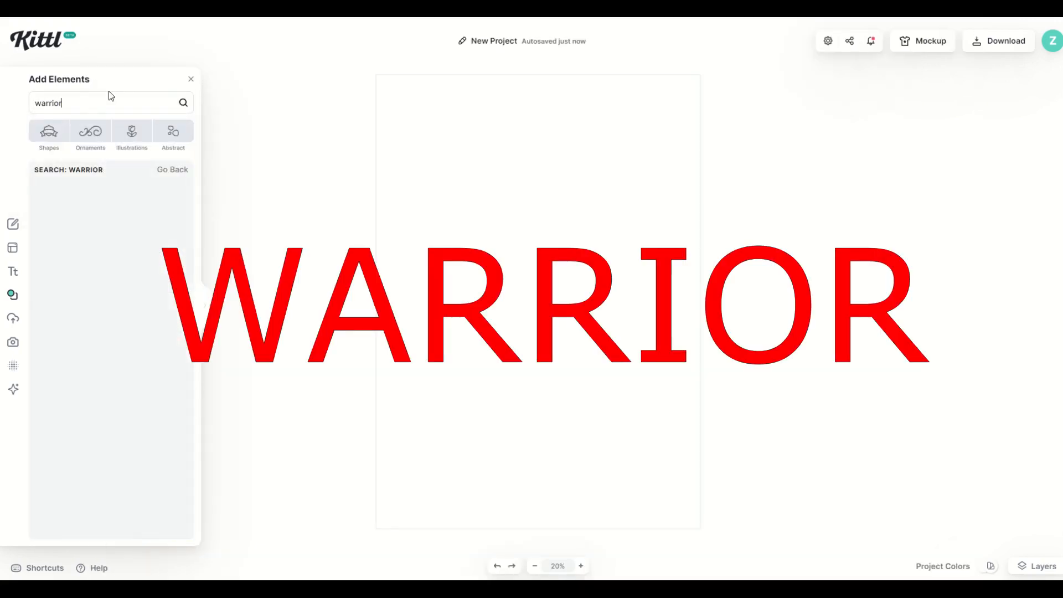
scroll(99, 286, down, 3)
scroll(98, 289, down, 5)
scroll(83, 332, down, 2)
scroll(64, 391, down, 5)
- Search the elements library for "death" and look through the artwork
triple_click(103, 103)
text(death)
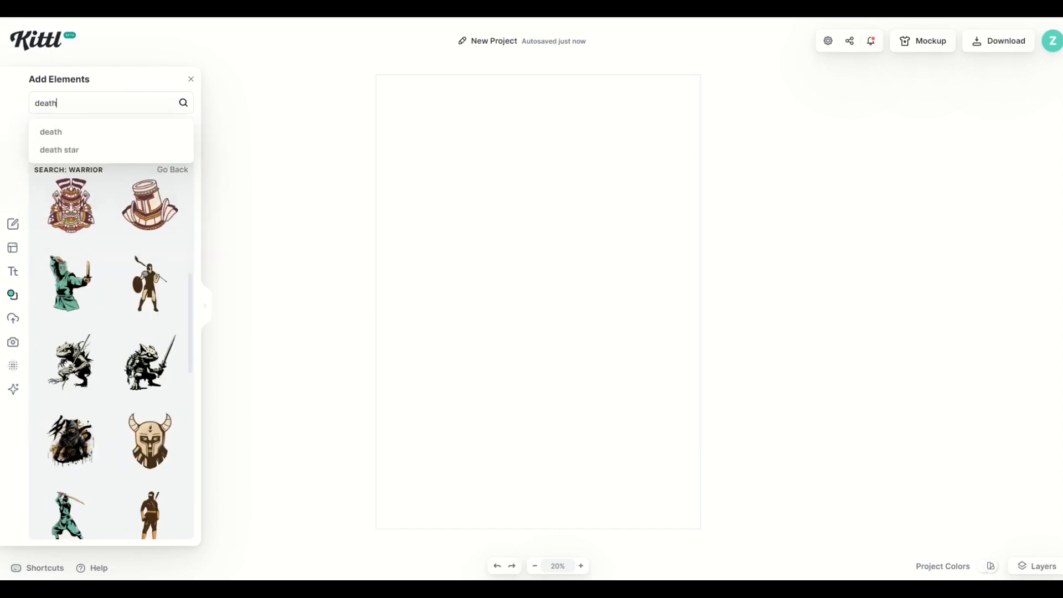
key(Return)
scroll(91, 286, down, 2)
scroll(92, 286, down, 8)
scroll(80, 310, up, 2)
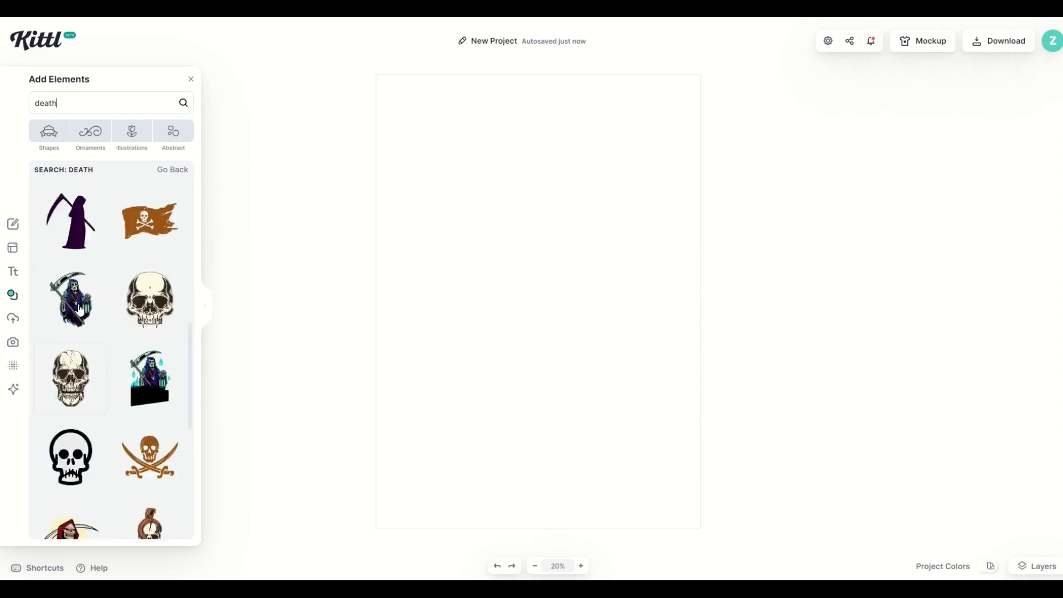
scroll(80, 310, up, 5)
- Search the elements library for "sword" and look through the artwork
triple_click(74, 103)
text(swo)
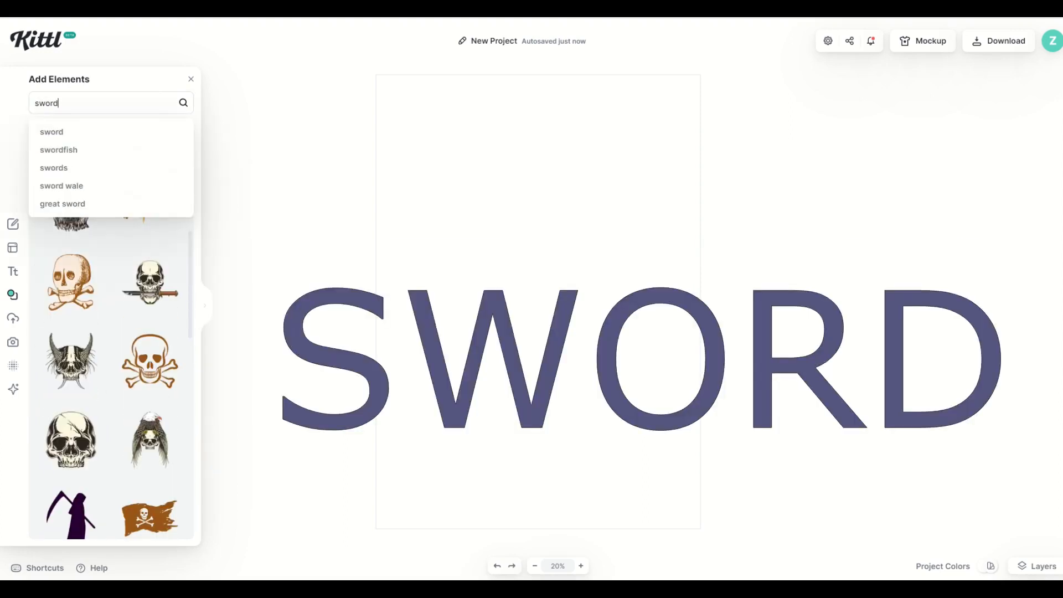
text(rd)
key(Return)
scroll(80, 346, down, 5)
scroll(81, 347, down, 5)
scroll(82, 347, down, 4)
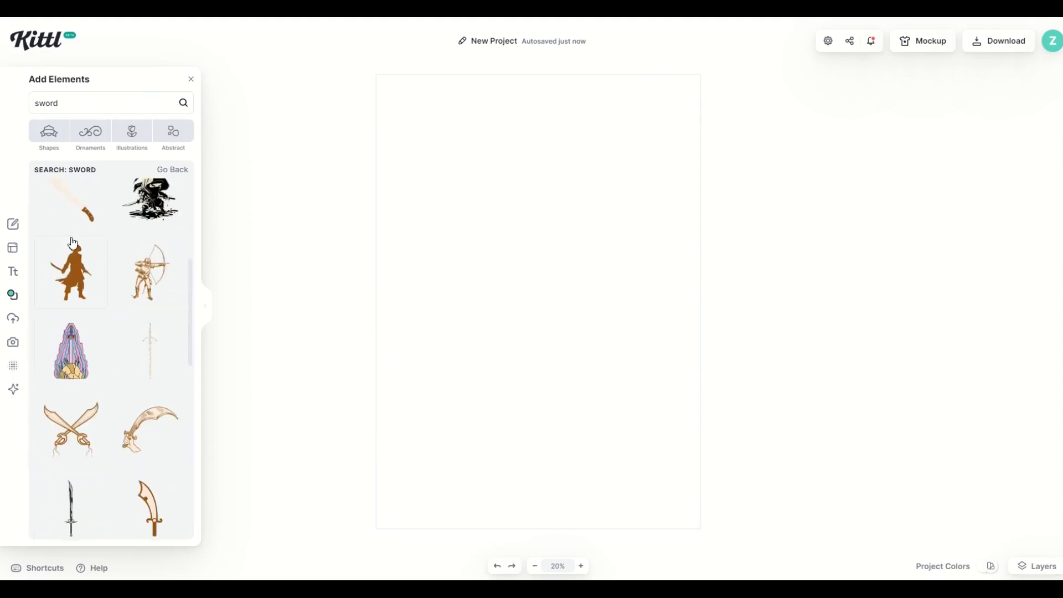
- Search the elements library for "fantasy" and look through the artwork
triple_click(79, 108)
text(fantasy)
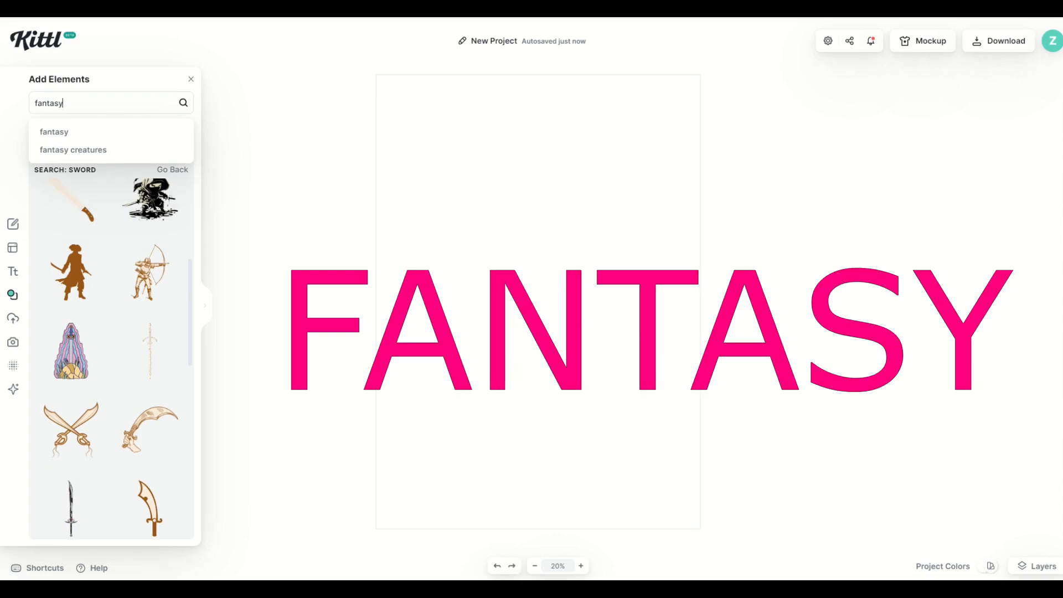
key(Return)
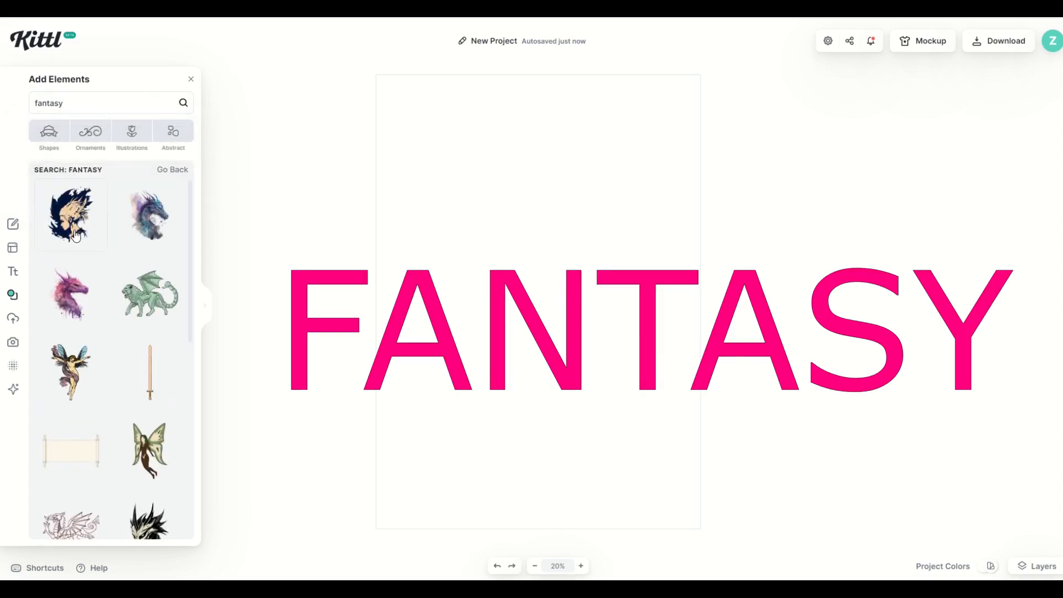
scroll(94, 279, down, 6)
scroll(95, 280, down, 5)
- Search the elements for "dragon" and add the orange and purple watercolor dragon head to the artboard
key(ctrl+a)
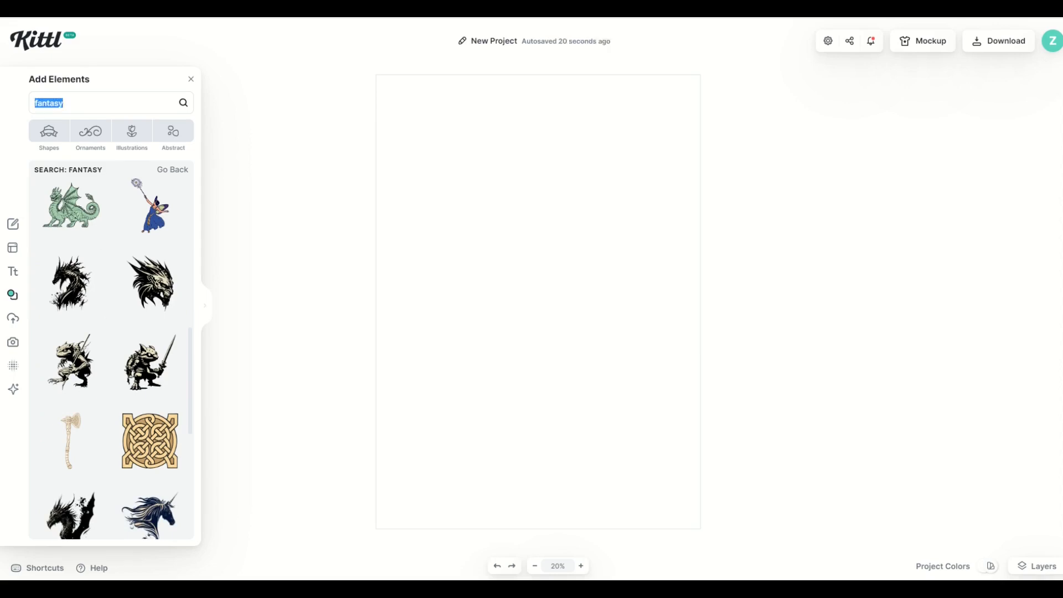
text(dragon)
key(Return)
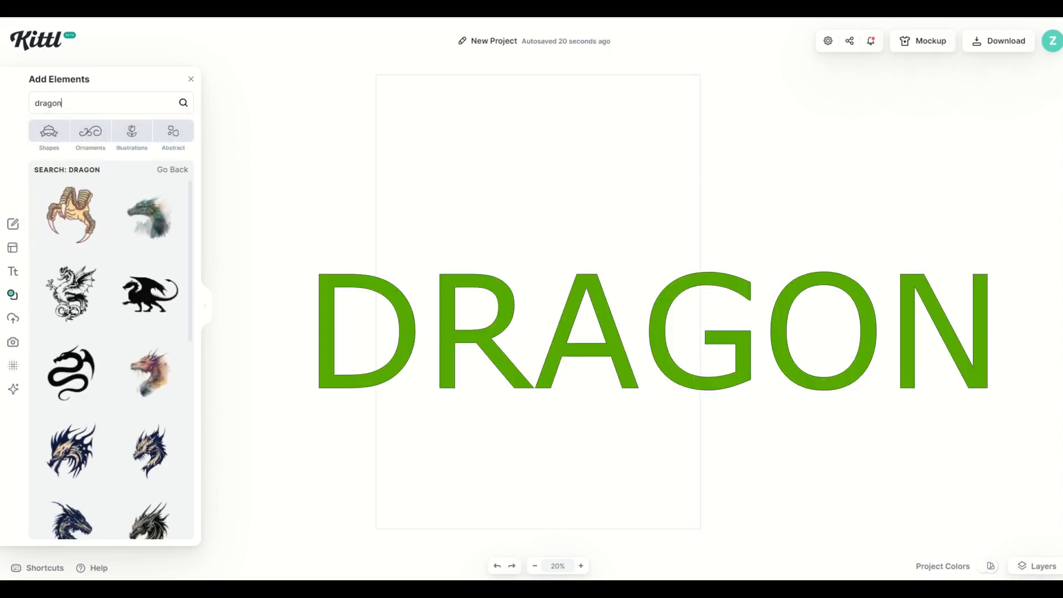
scroll(108, 277, down, 4)
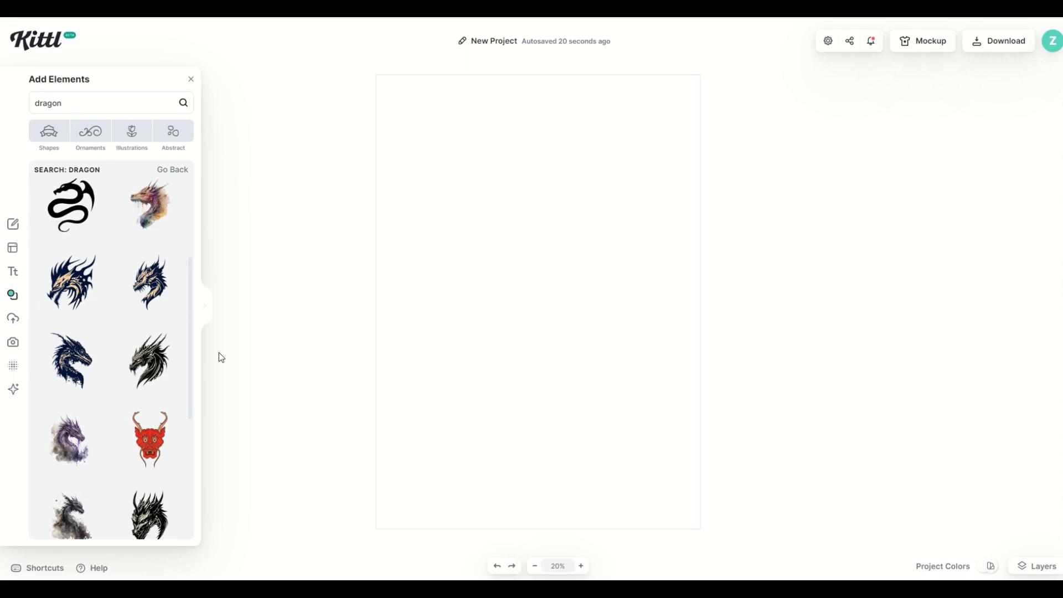
click(148, 212)
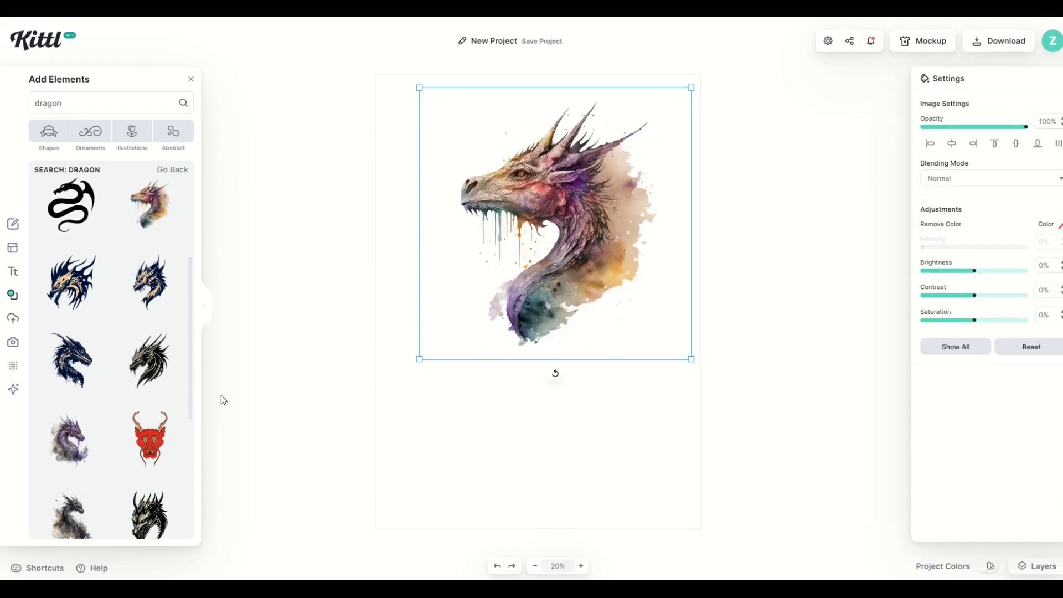
- Add the navy and beige dragon head, place it below the watercolor dragon and enlarge it to about twice its size
click(65, 289)
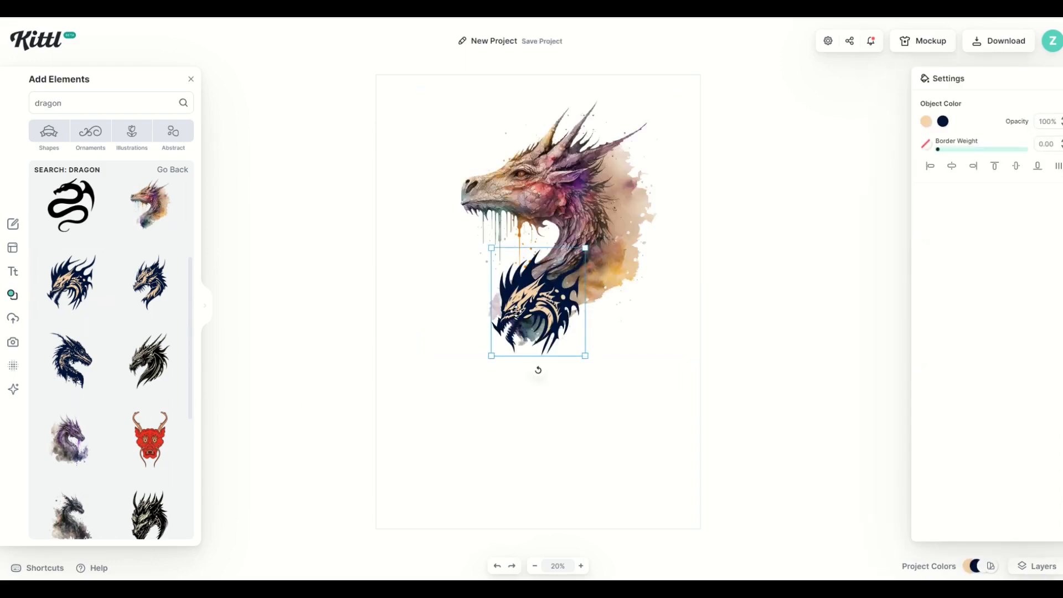
drag(516, 312, 460, 434)
drag(469, 397, 426, 465)
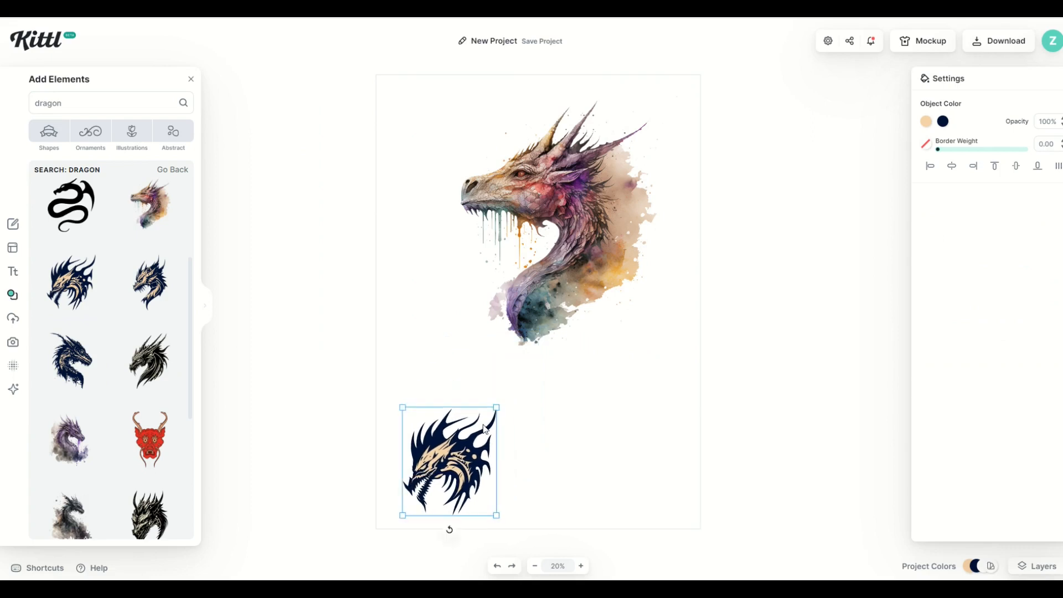
drag(497, 409, 593, 296)
drag(448, 416, 457, 416)
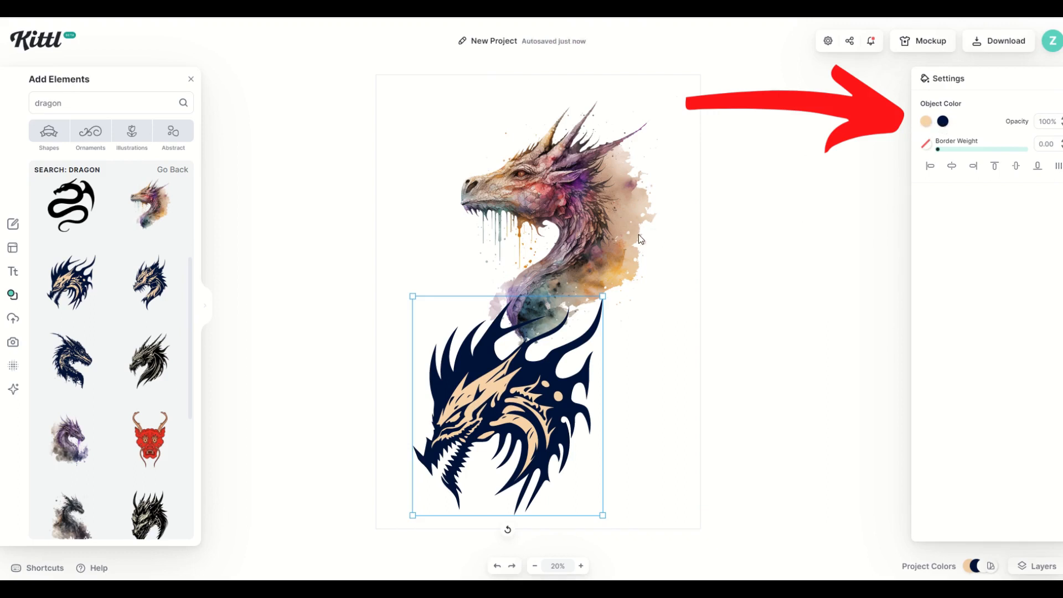
- Recolor the beige parts of the lower dragon head to pure red, ff0000
click(927, 122)
click(777, 258)
mouse_move(792, 232)
mouse_down()
mouse_move(928, 147)
mouse_move(807, 177)
mouse_move(681, 254)
mouse_move(657, 301)
mouse_move(889, 179)
mouse_move(962, 111)
mouse_up()
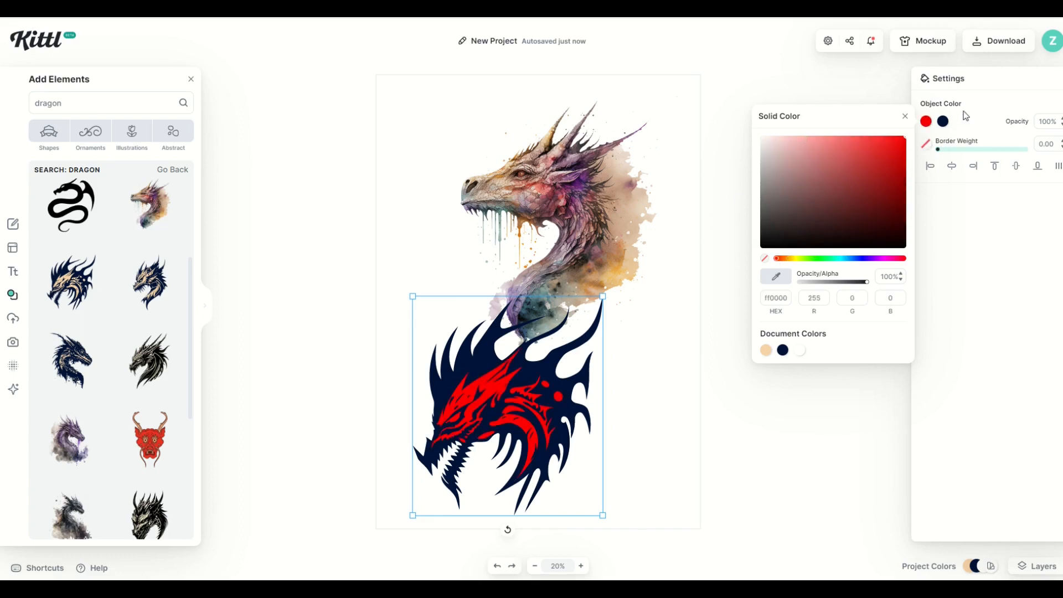
click(706, 283)
- Try brightness 2%, contrast 26% and saturation 100% on the watercolor dragon, and reset its adjustments
click(594, 235)
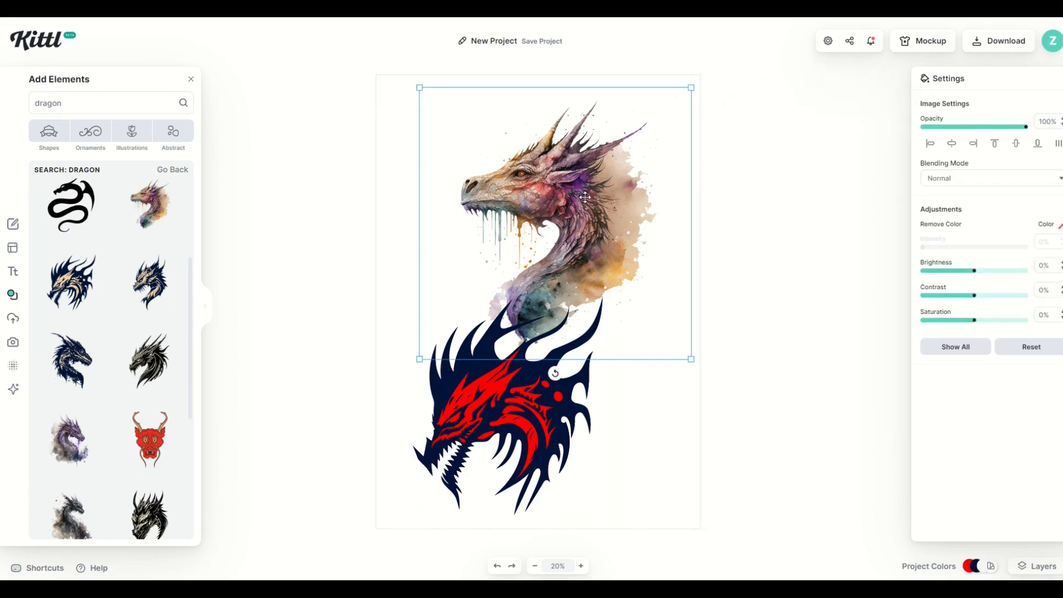
drag(572, 211, 559, 187)
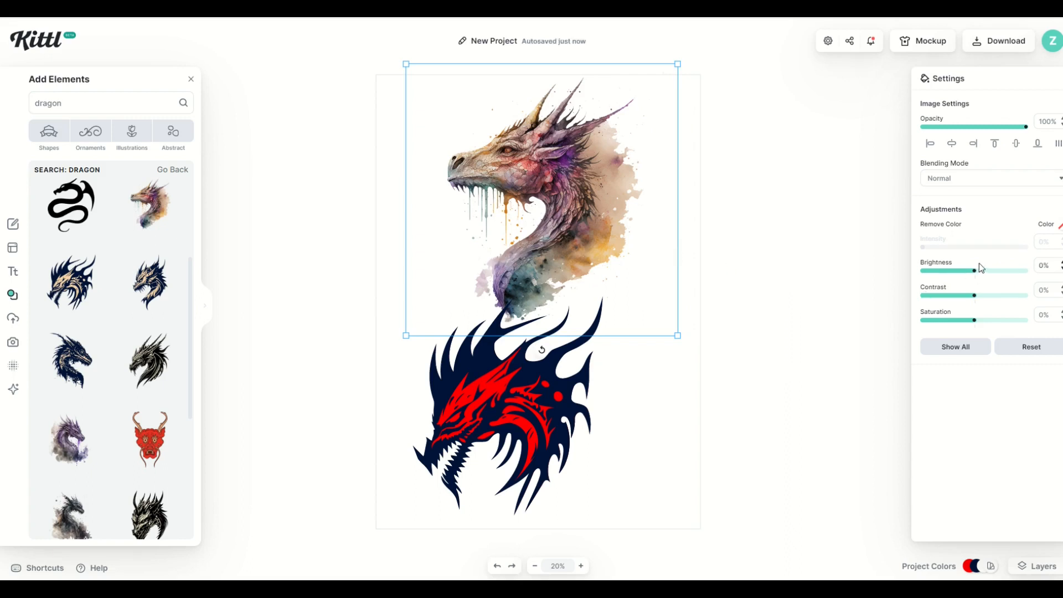
drag(973, 272, 1034, 325)
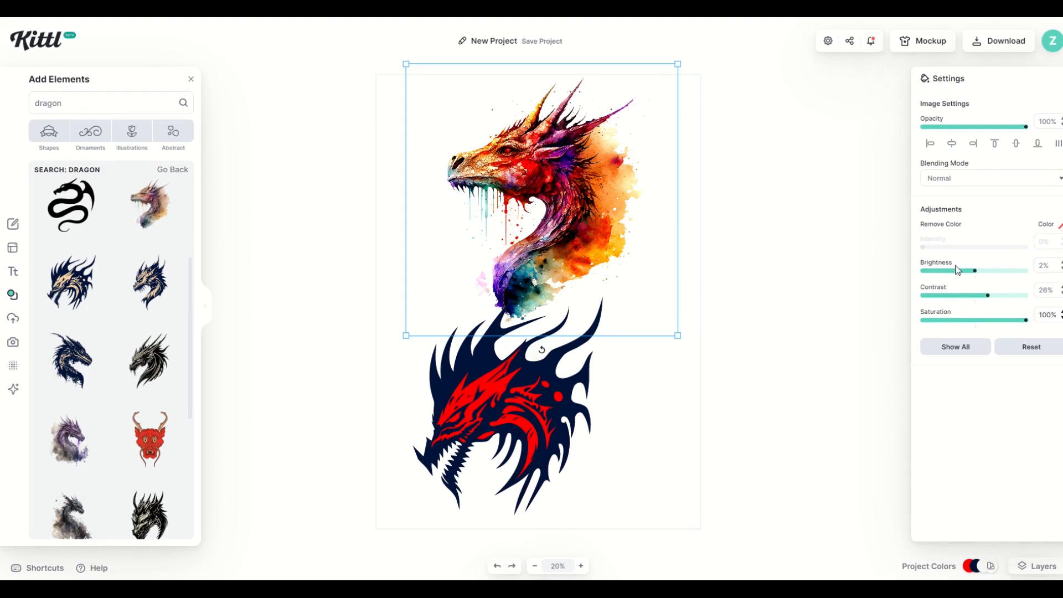
click(1029, 348)
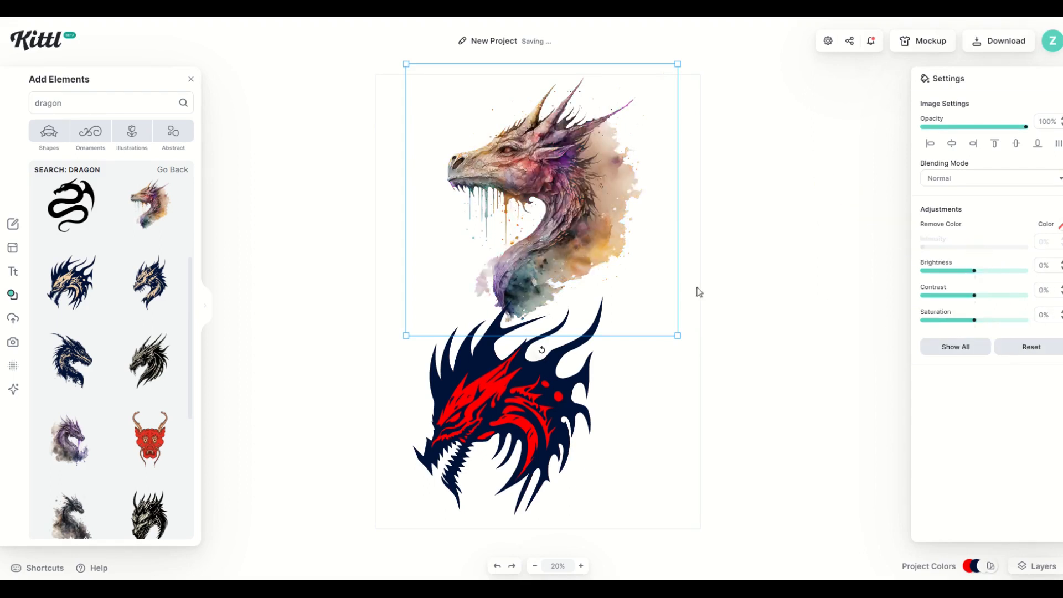
- Set the watercolor dragon's saturation to 92% and reposition it within the upper part of the artboard
drag(957, 320, 1022, 320)
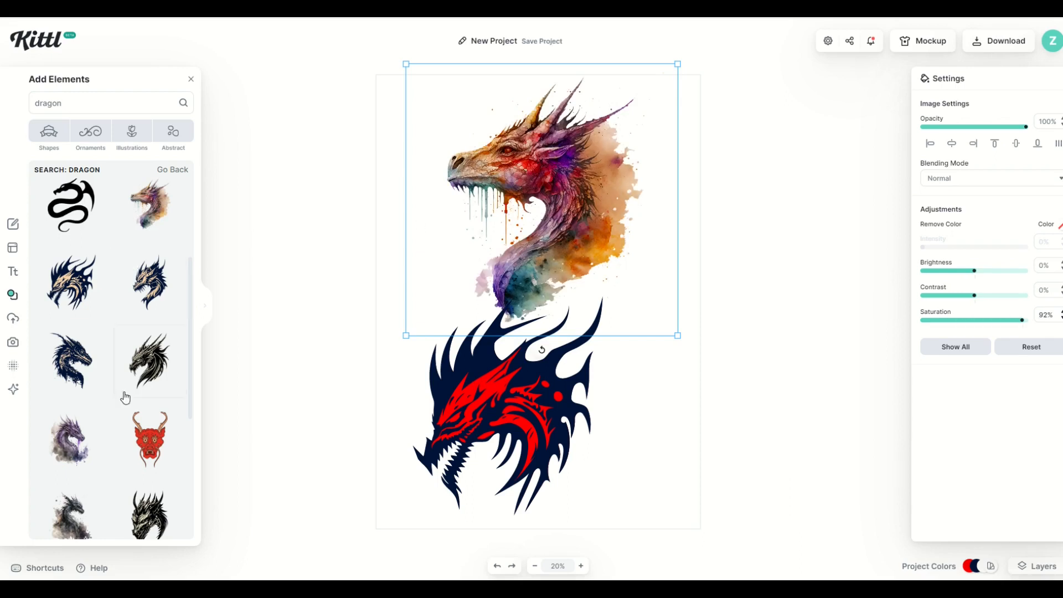
drag(570, 232, 549, 238)
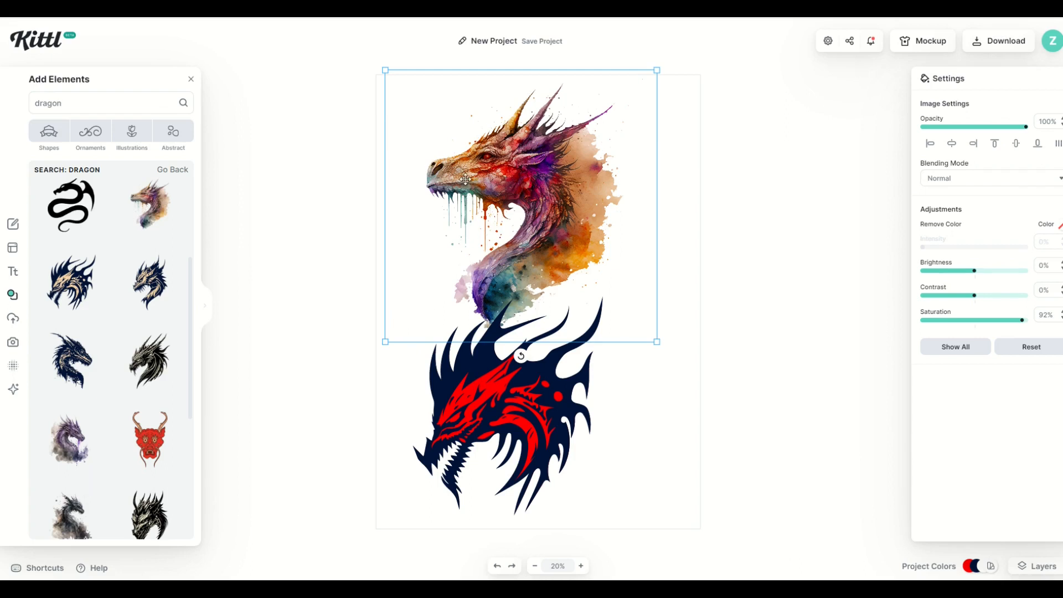
mouse_move(477, 180)
mouse_down()
mouse_move(507, 192)
mouse_move(481, 194)
mouse_up()
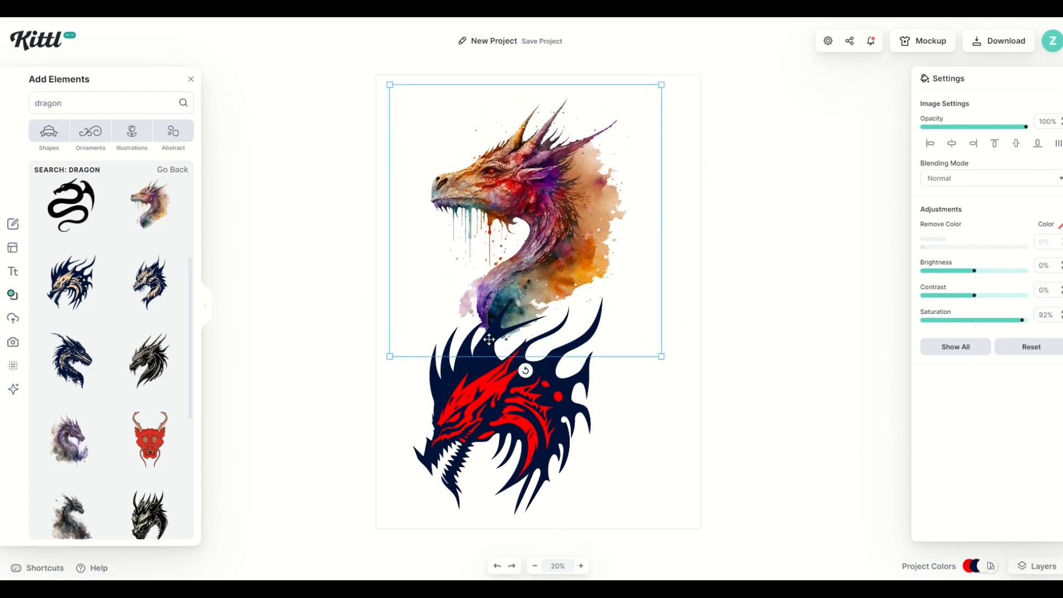
- Move the red and navy dragon head slightly and delete it from the artboard
click(483, 379)
drag(477, 399, 522, 405)
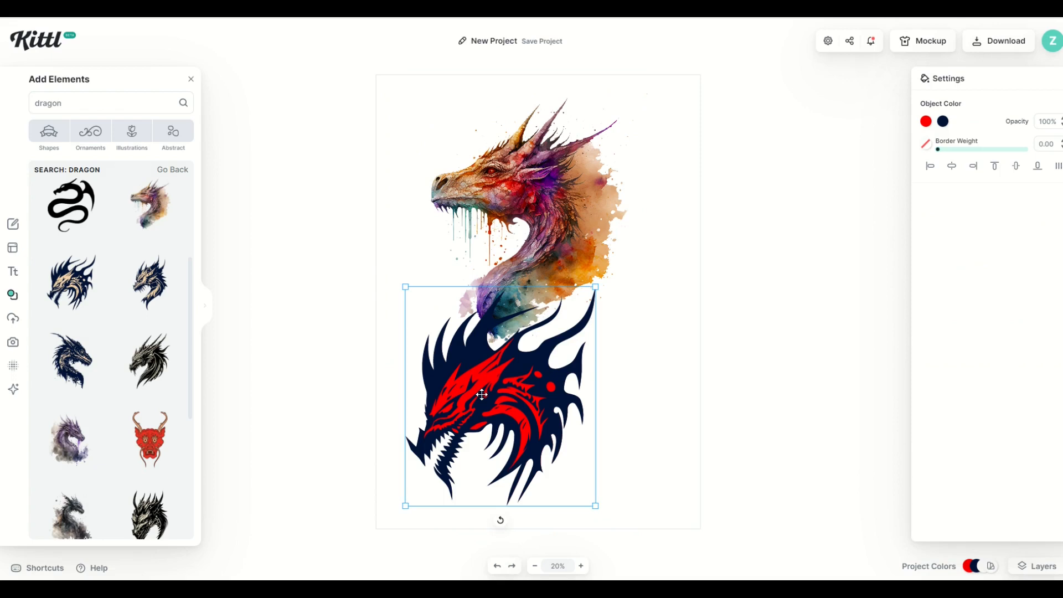
click(548, 237)
click(524, 371)
key(Delete)
- Enlarge the watercolor dragon to slightly wider than the artboard and move it to the middle
click(515, 294)
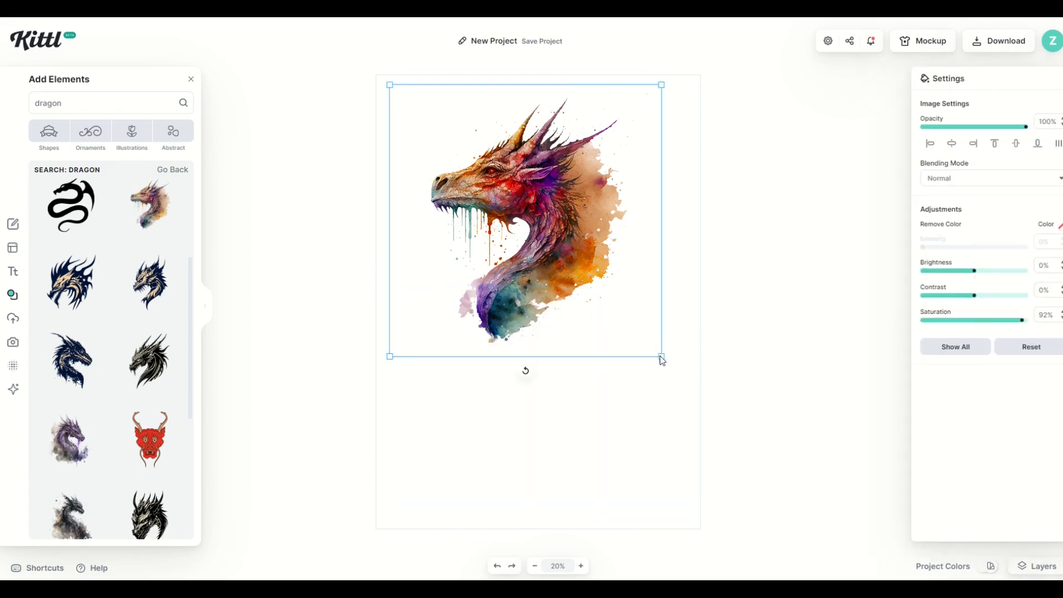
drag(685, 374, 763, 438)
drag(600, 371, 562, 425)
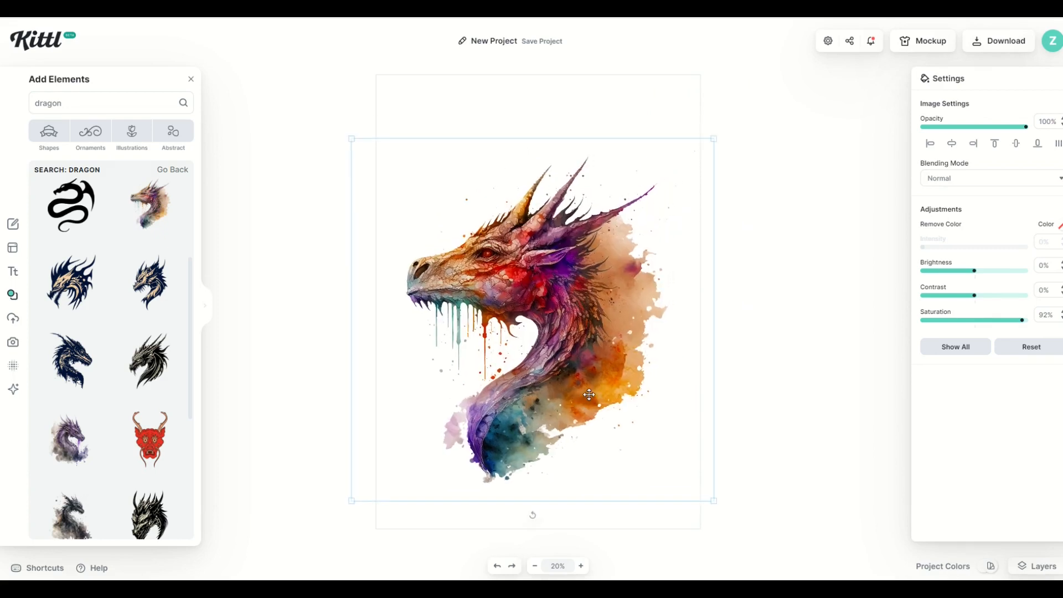
- Set the watercolor dragon's saturation to 100% and move it slightly to the left on the artboard
click(1022, 320)
drag(616, 289, 609, 292)
- Set the artboard's background color to black
click(519, 113)
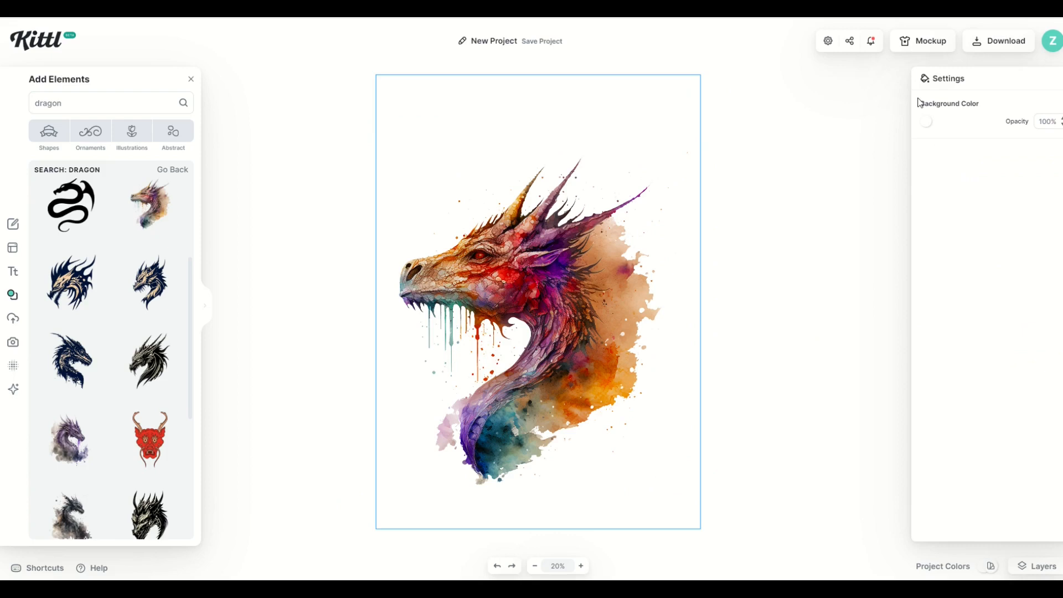
click(926, 123)
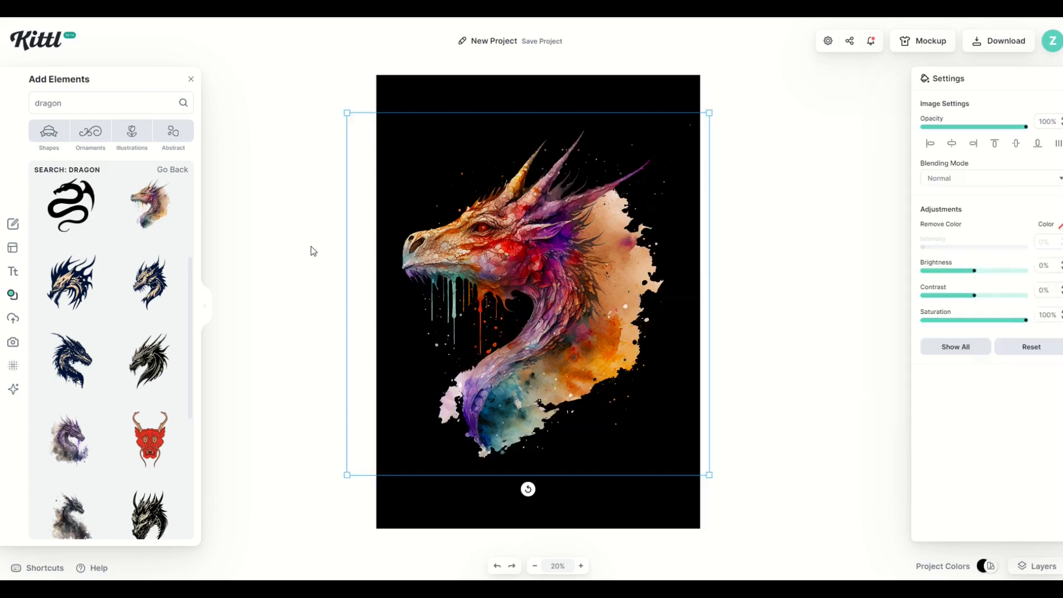
click(311, 249)
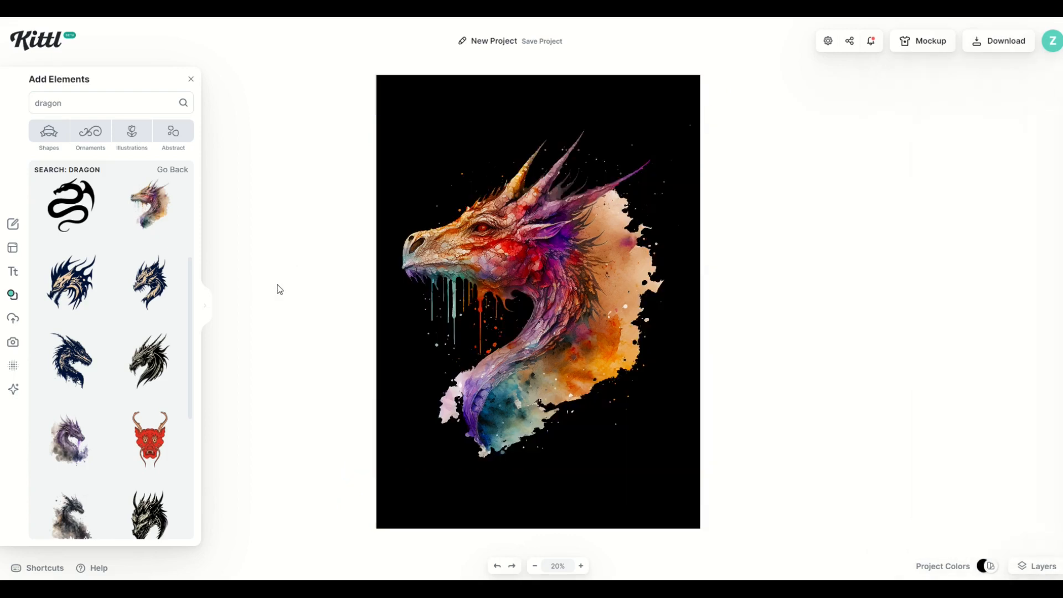
- Add a basic circle shape and enlarge it to slightly wider than the artboard, covering the upper part
click(11, 294)
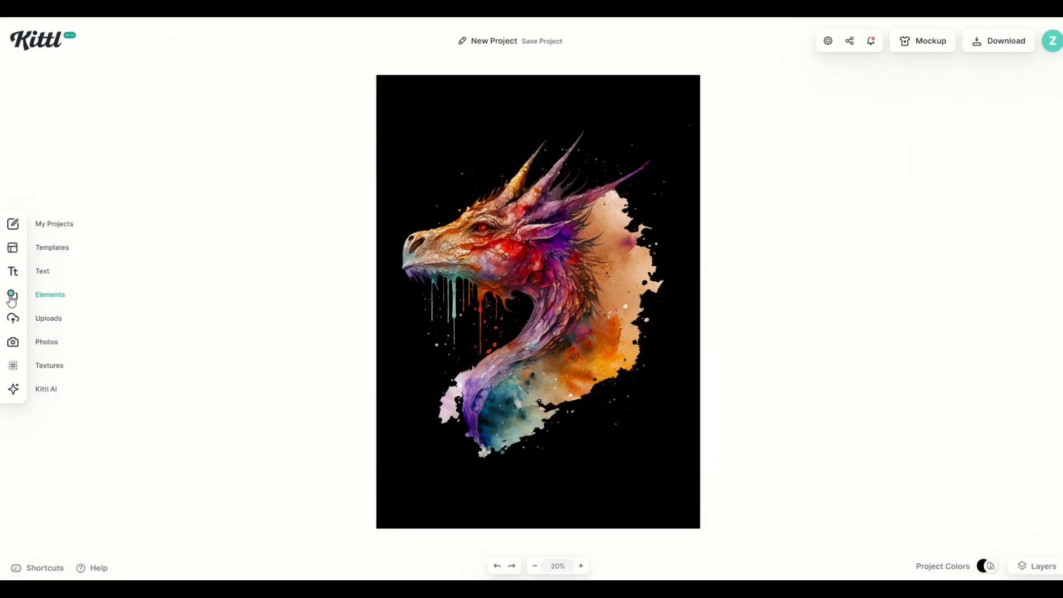
click(40, 300)
click(49, 134)
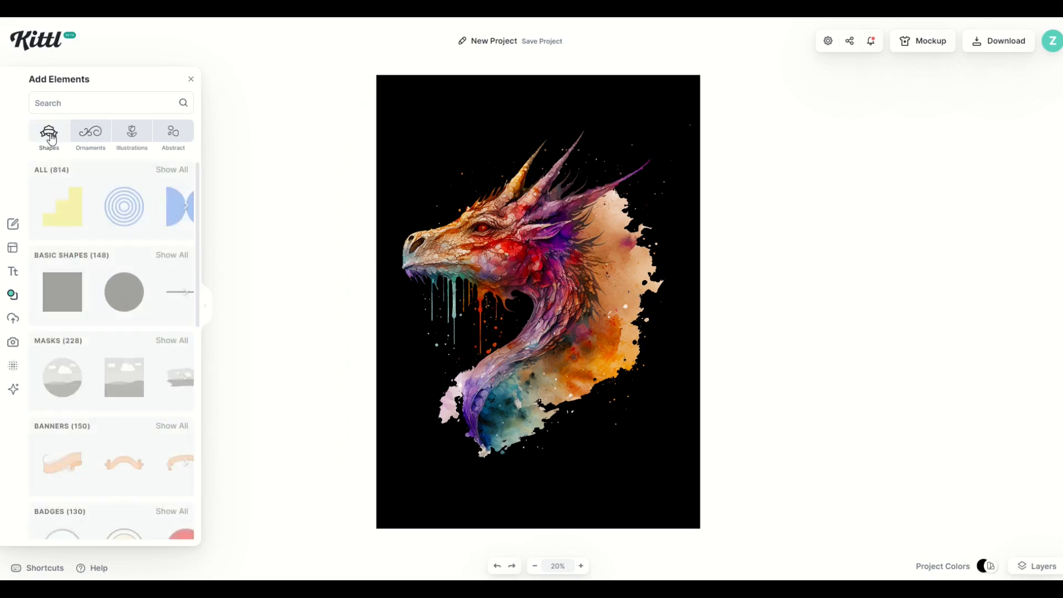
click(122, 299)
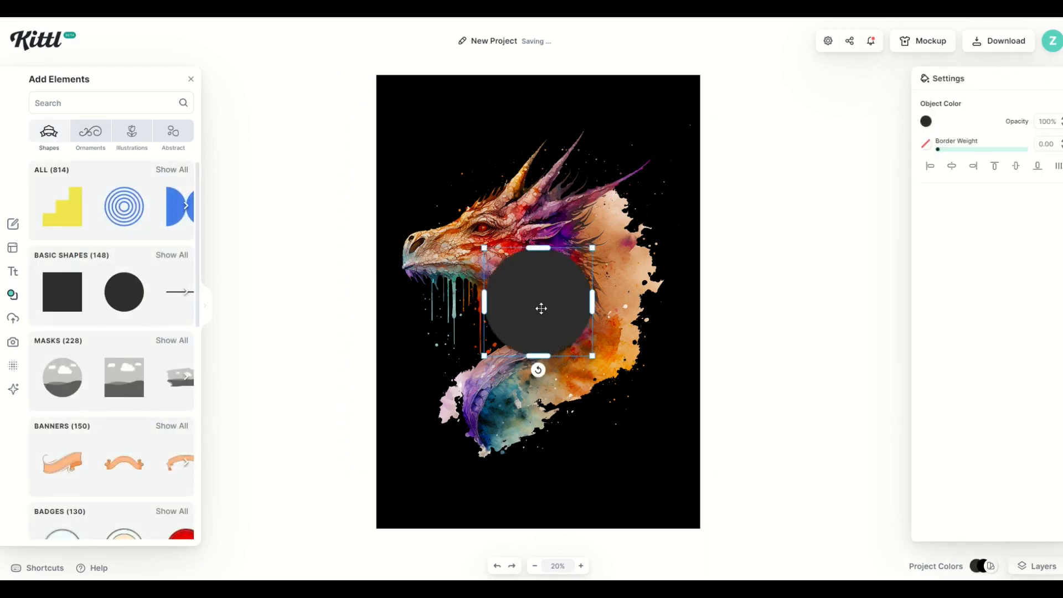
drag(487, 353, 318, 540)
drag(477, 422, 610, 290)
drag(459, 370, 381, 447)
drag(533, 309, 540, 277)
- Color the large circle light pink and place it centered behind the dragon
click(926, 121)
drag(855, 194, 793, 133)
click(605, 230)
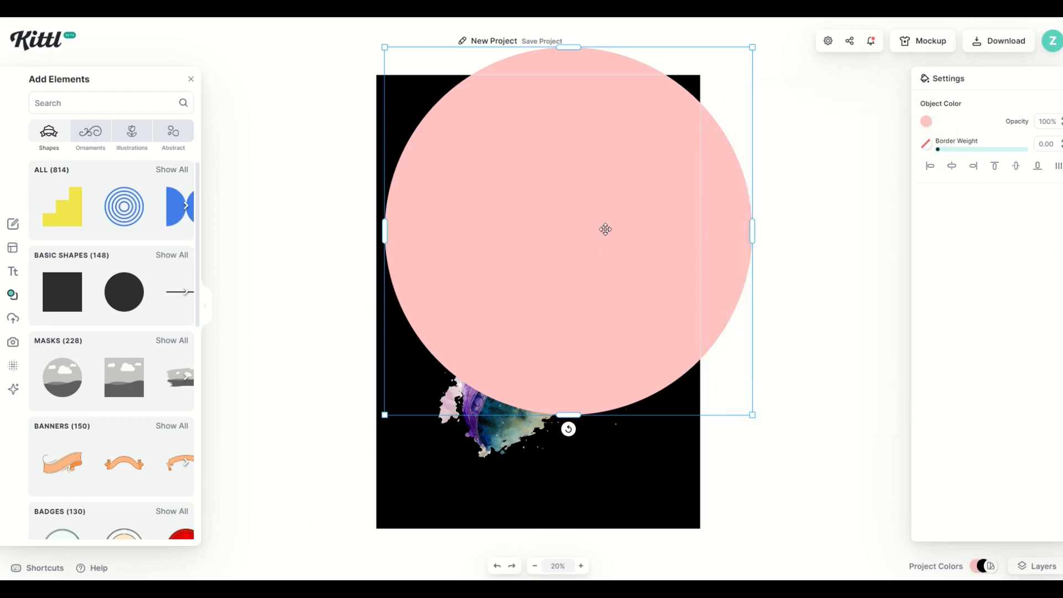
right_click(606, 229)
click(634, 388)
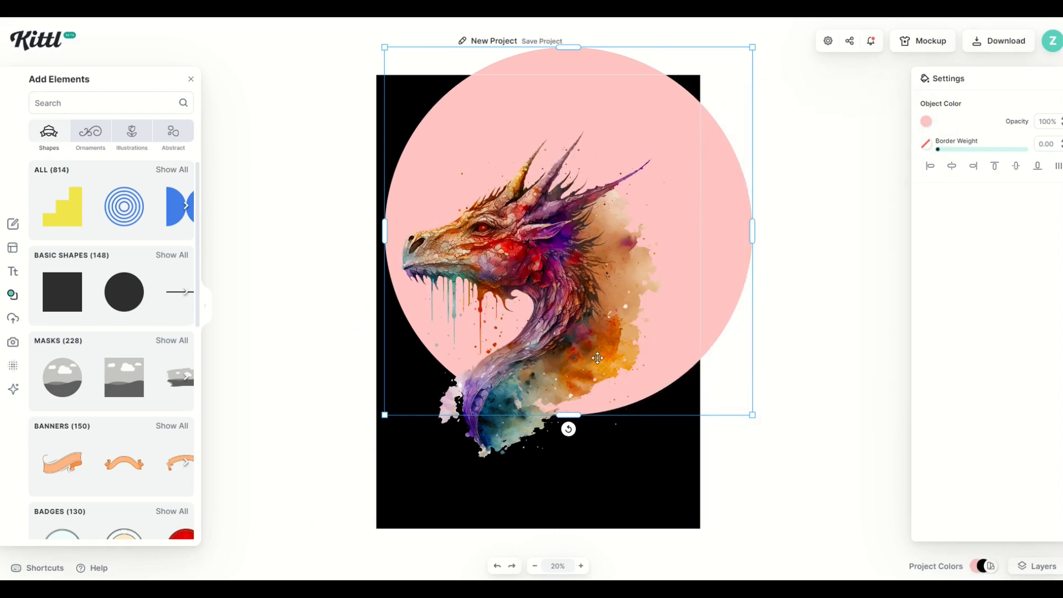
drag(653, 388, 679, 475)
- Paste a copy of the pink circle, color it bright red and fit it slightly smaller inside the pink one
key(ctrl+v)
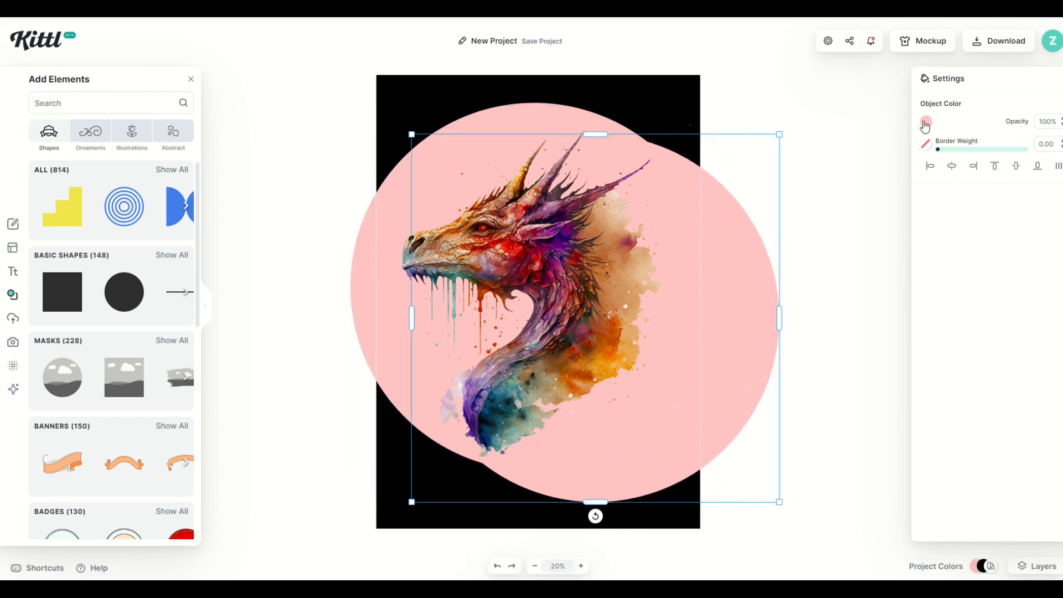
click(926, 122)
drag(849, 221, 892, 162)
drag(740, 234, 667, 204)
drag(347, 108, 450, 182)
click(901, 380)
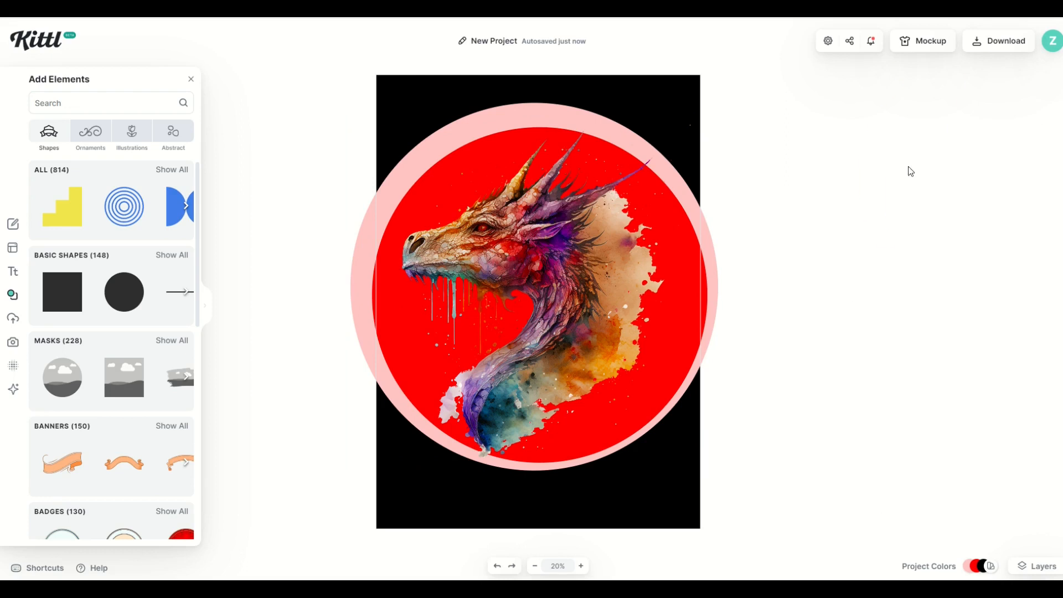
- Adjust the dragon poster's download settings and turn on Optimize Quality
click(997, 49)
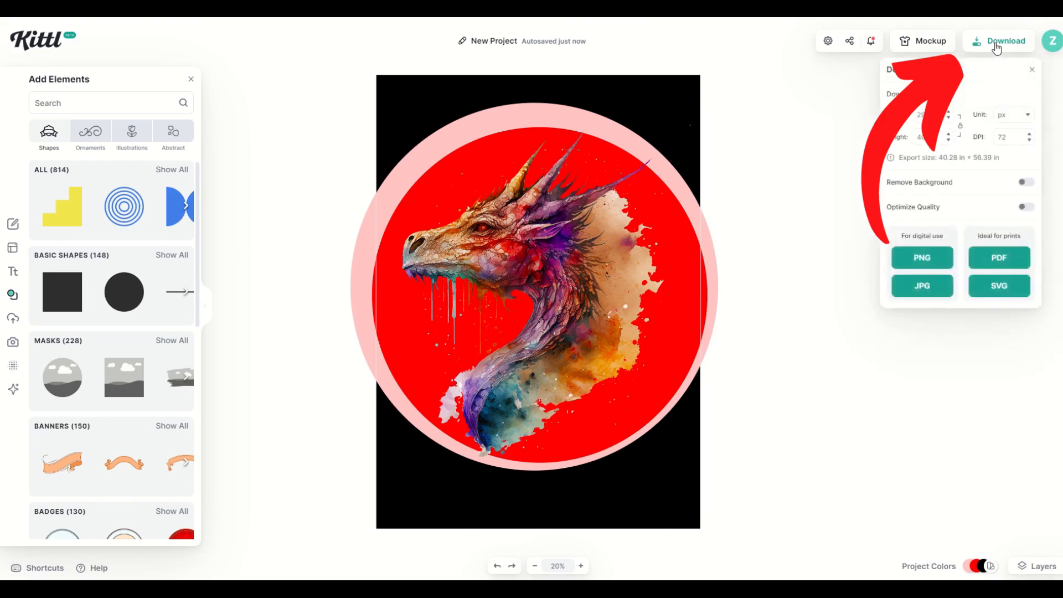
text(00)
click(1021, 206)
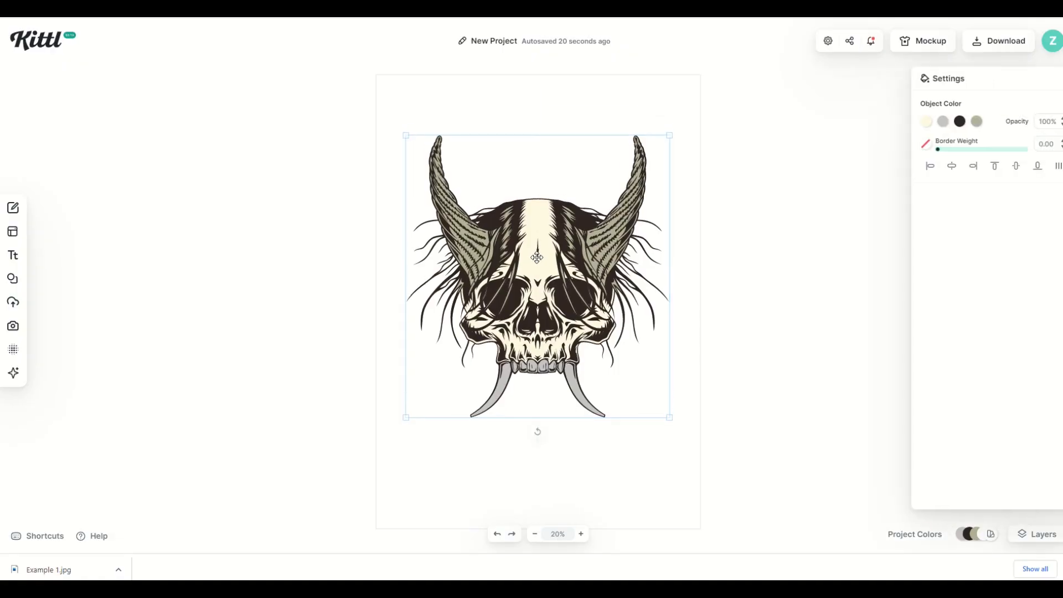
- Search the elements library for "background"
click(494, 468)
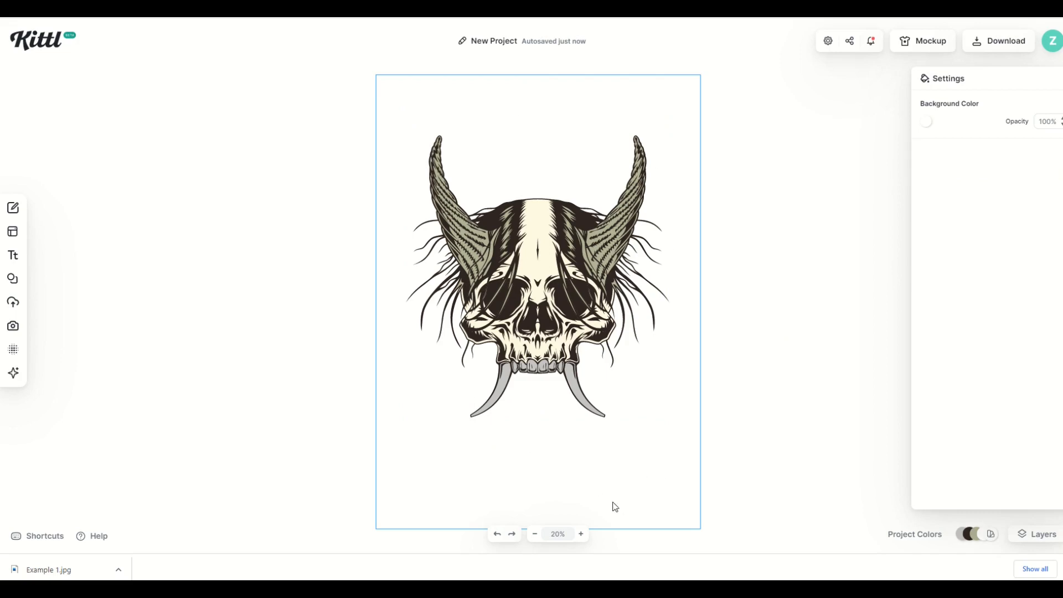
mouse_move(14, 303)
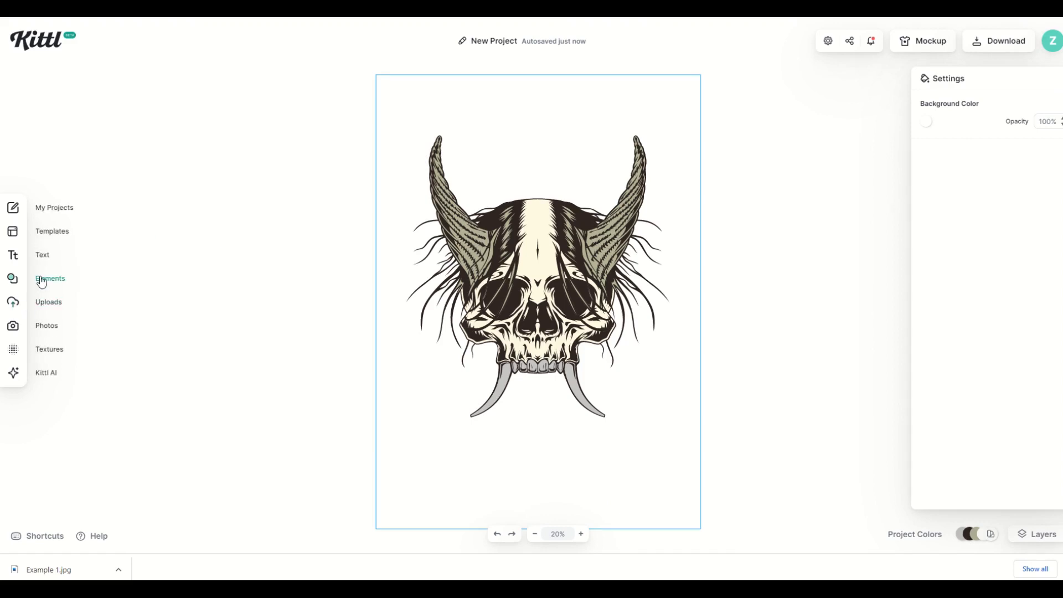
click(42, 282)
click(61, 104)
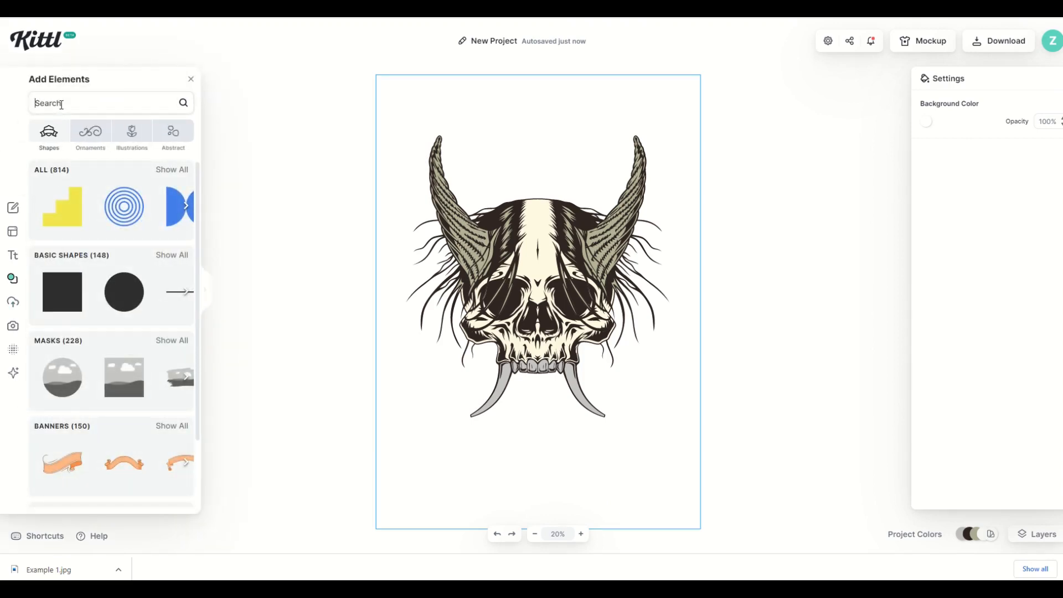
text(background)
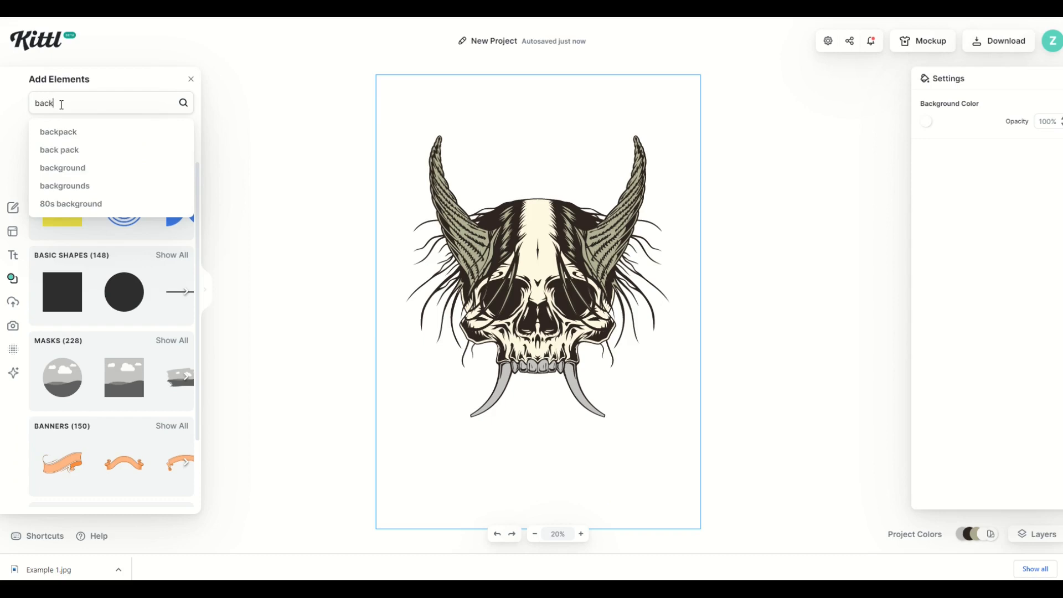
key(Return)
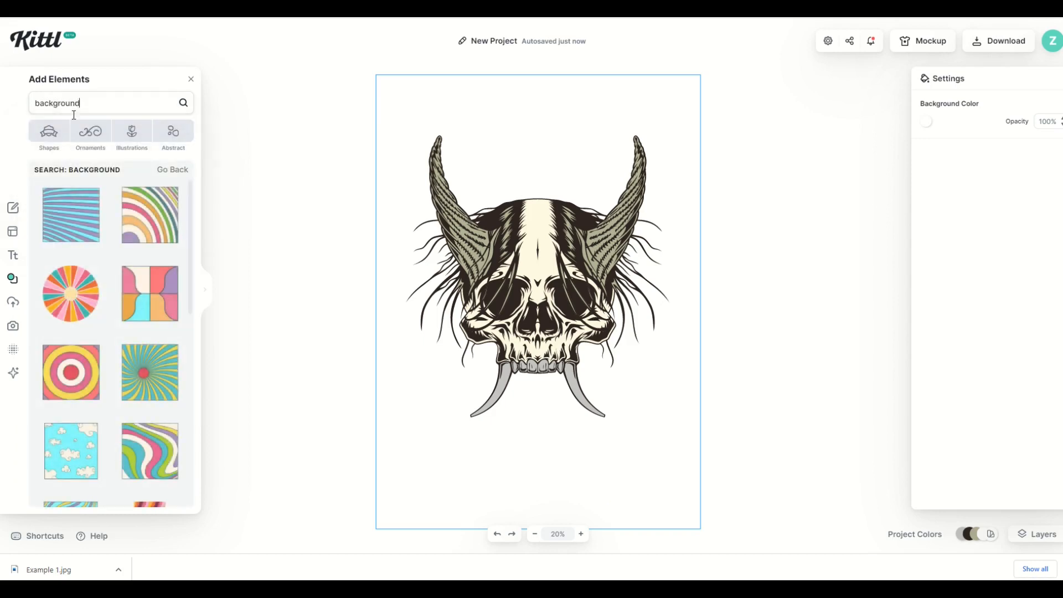
- Add the red mountain and jungle landscape, enlarge it across the artboard's lower part and send it behind the horned skull
scroll(119, 277, down, 3)
scroll(119, 280, down, 3)
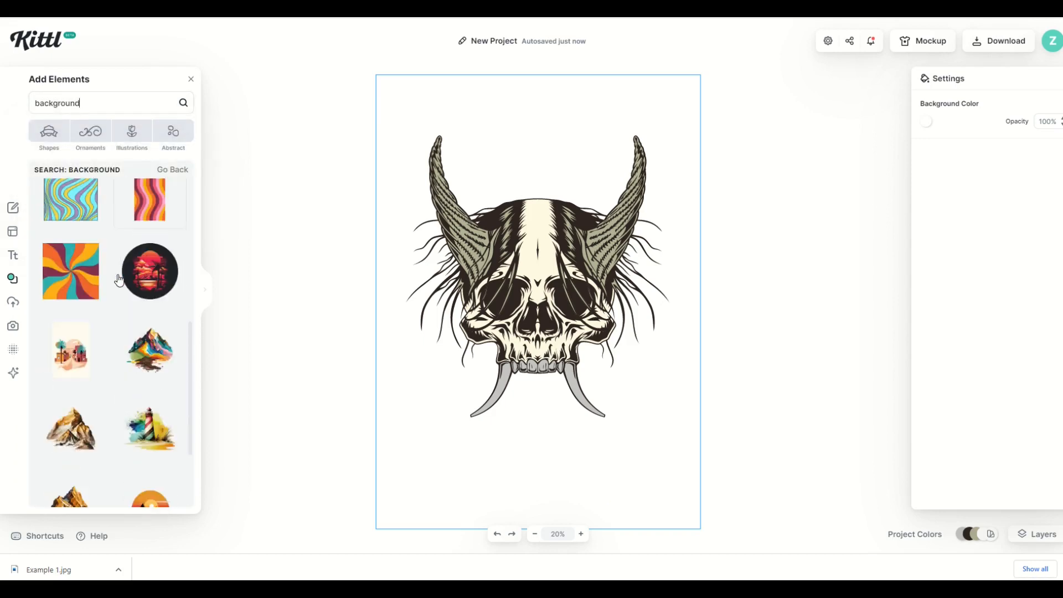
scroll(83, 300, down, 10)
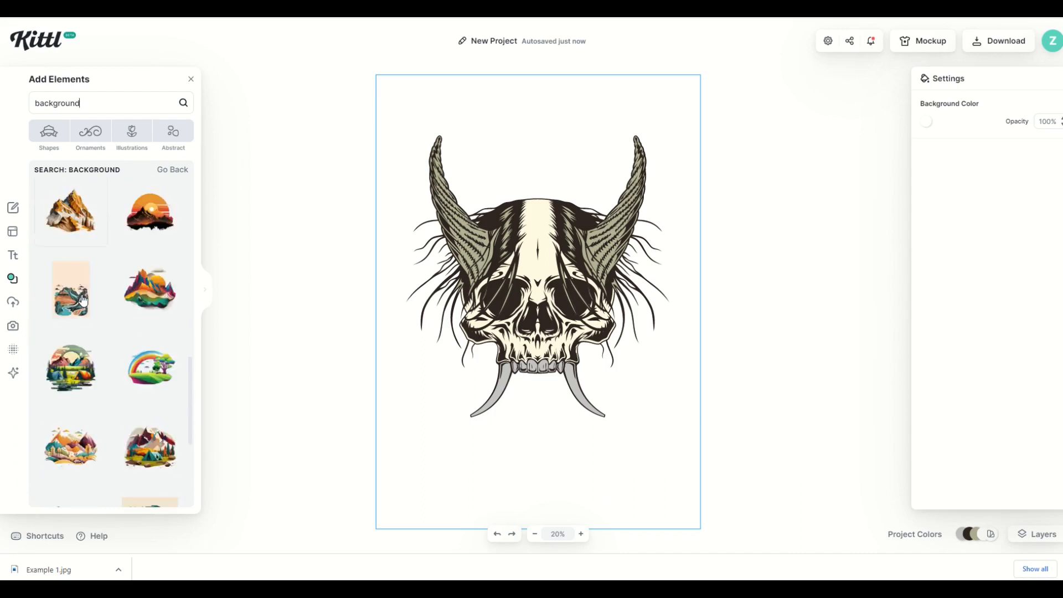
scroll(83, 300, down, 5)
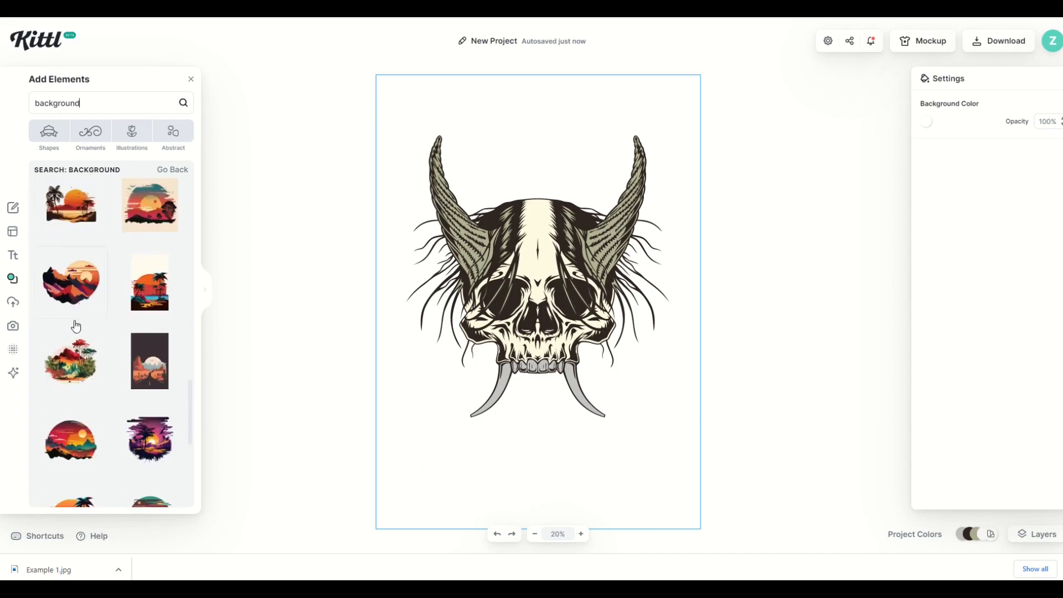
click(76, 365)
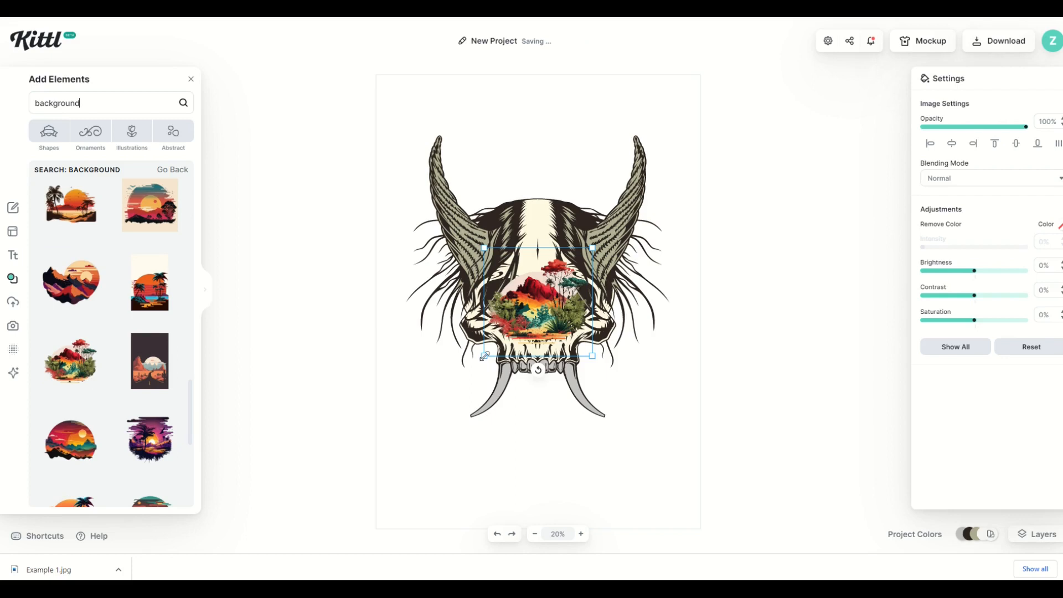
drag(424, 397, 229, 530)
drag(396, 445, 521, 414)
right_click(529, 412)
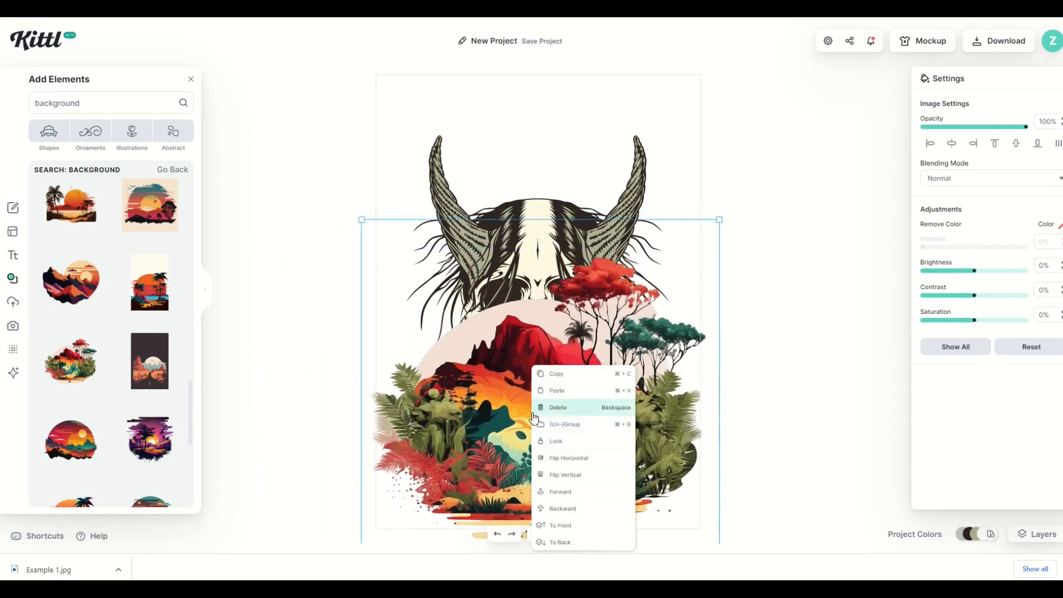
click(560, 542)
- Shrink the horned skull and move it to the top of the artboard
drag(434, 170, 412, 153)
drag(387, 119, 435, 173)
drag(544, 288, 545, 200)
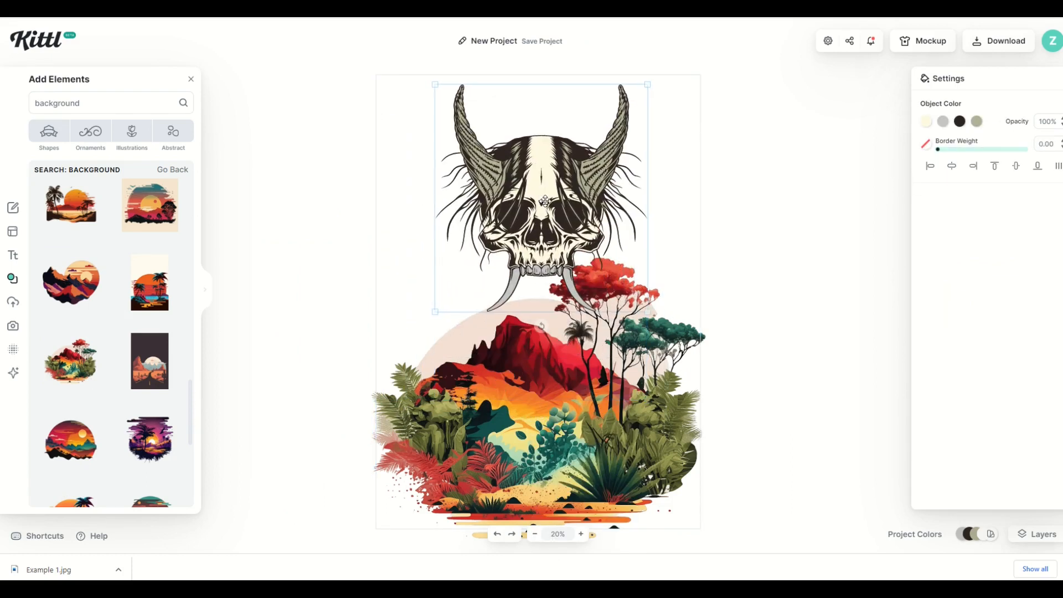
- Shift the mountain landscape slightly to the left and delete it from the artboard
click(474, 371)
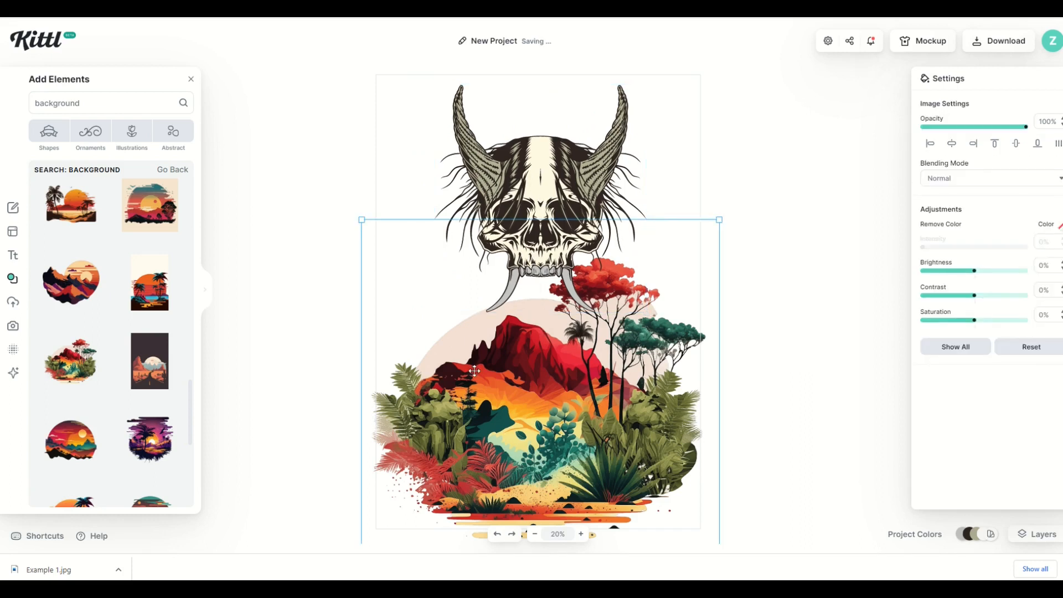
drag(453, 370, 430, 372)
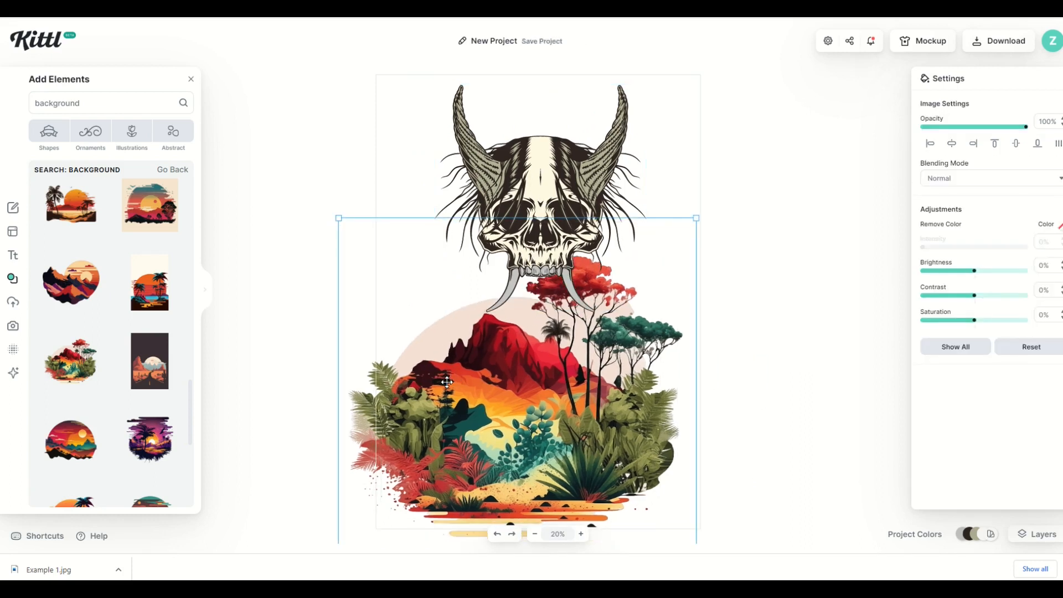
key(Delete)
- Add the rectangular tunnel grid from the abstract Wavy Grids collection and place it below the skull, left of center
scroll(116, 369, down, 5)
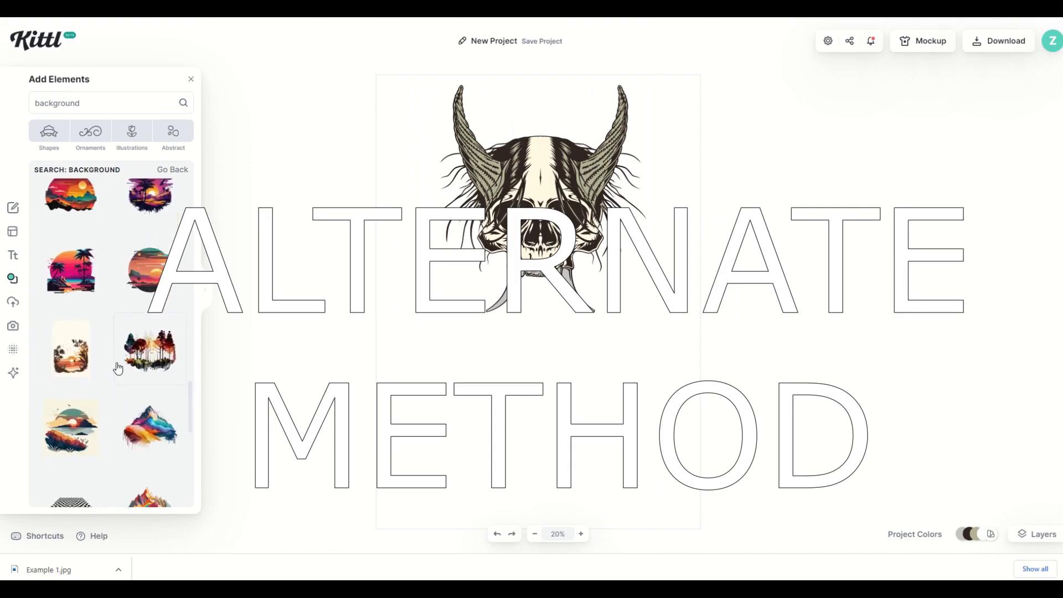
scroll(118, 368, down, 8)
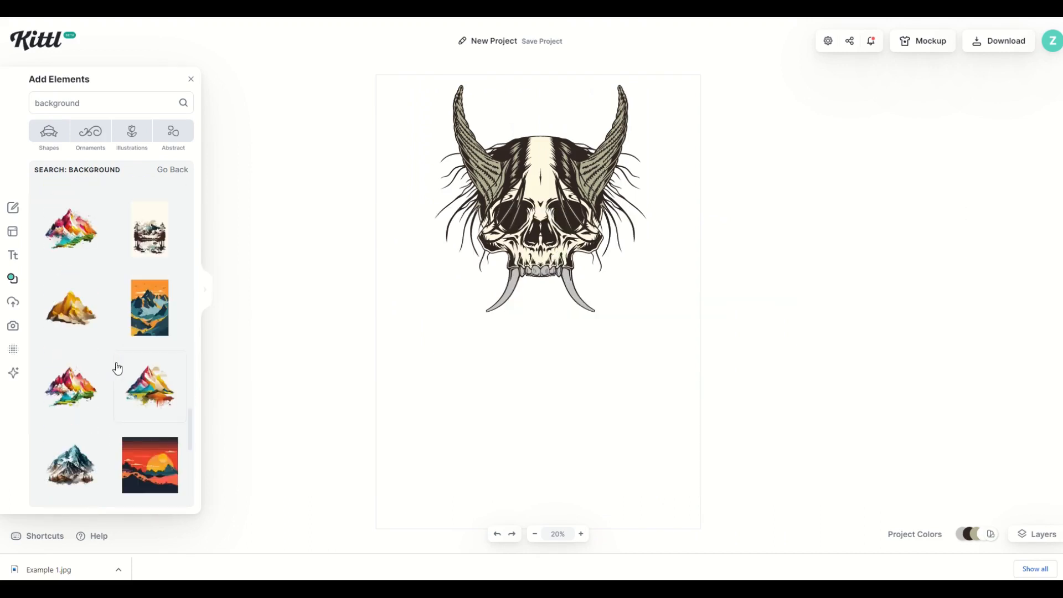
scroll(117, 369, down, 1)
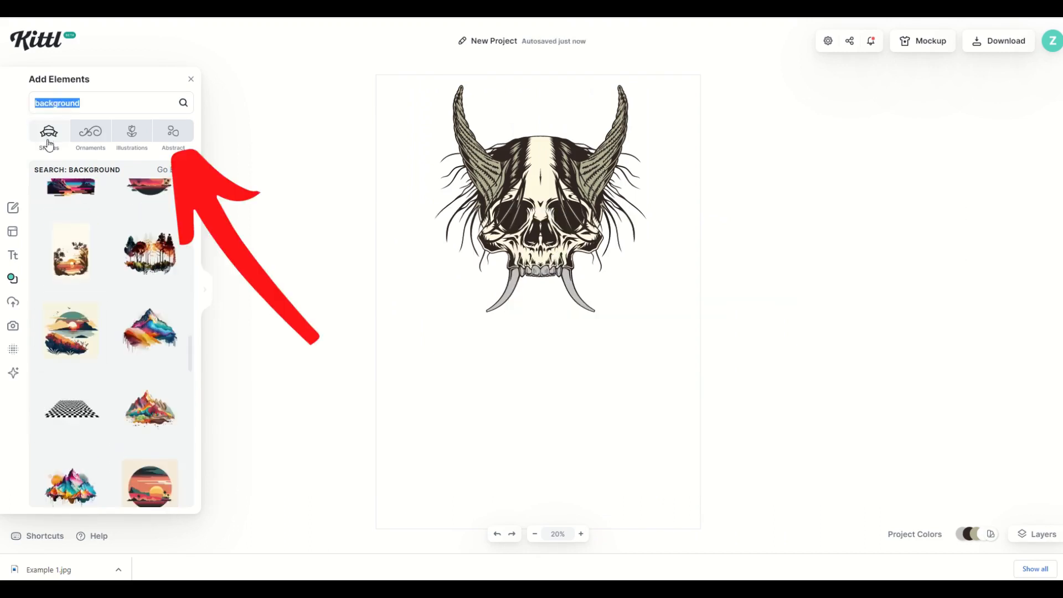
click(170, 145)
scroll(72, 251, down, 1)
scroll(72, 251, down, 3)
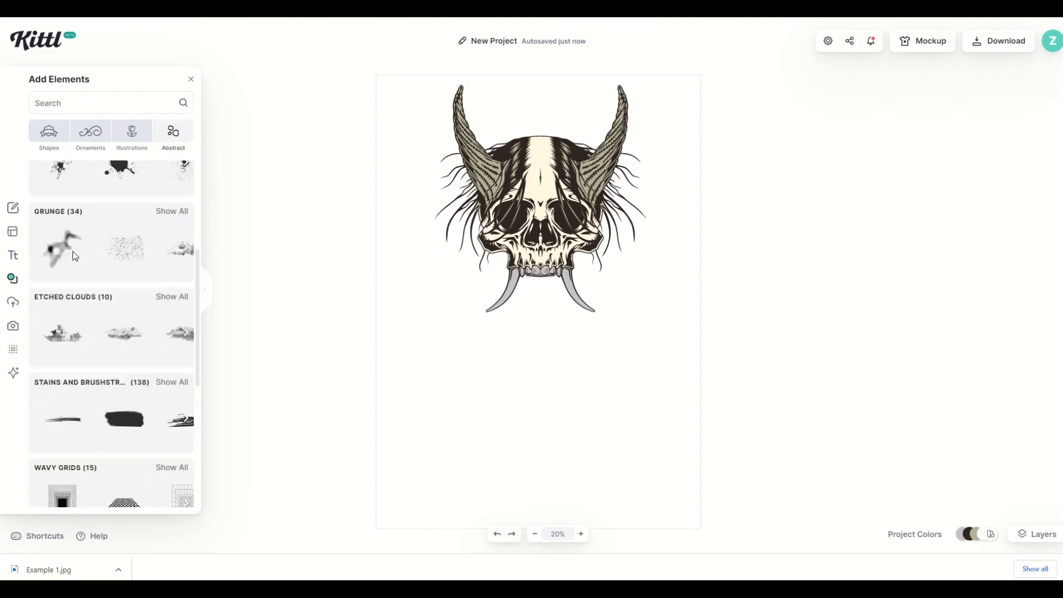
scroll(71, 265, down, 3)
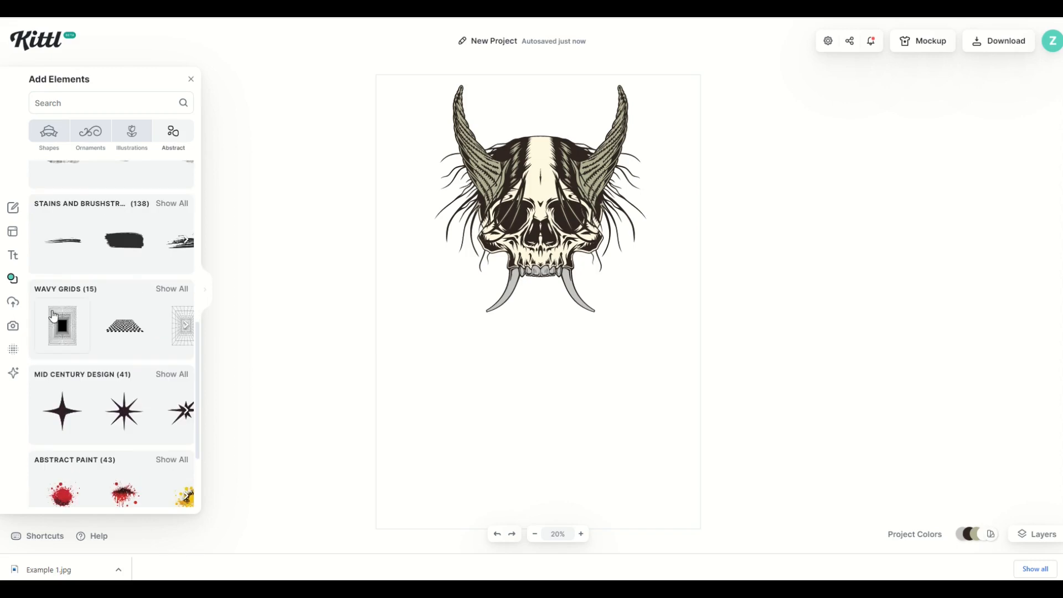
click(164, 298)
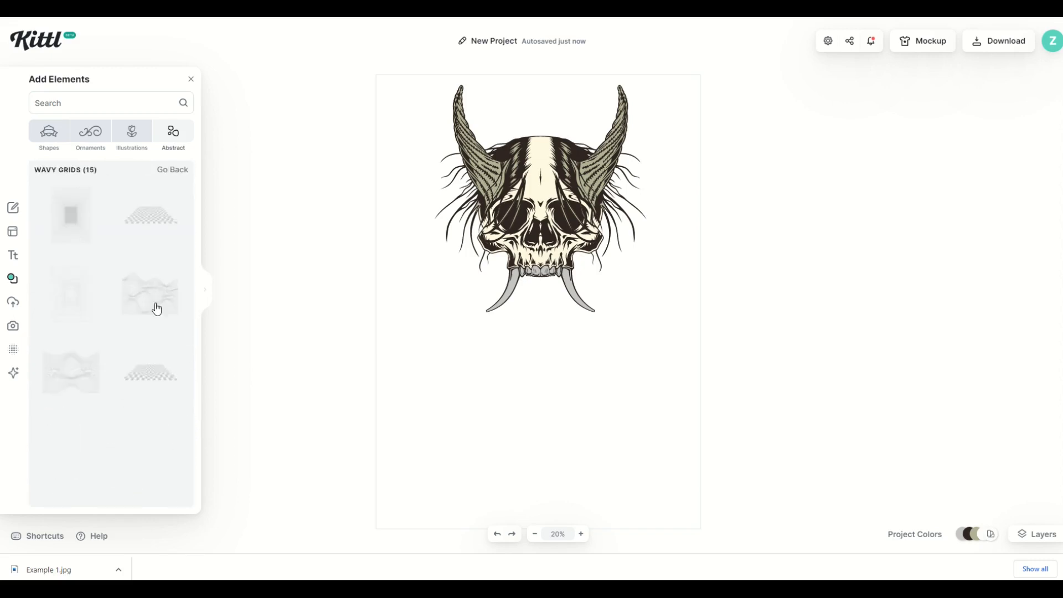
click(66, 241)
drag(530, 344, 475, 406)
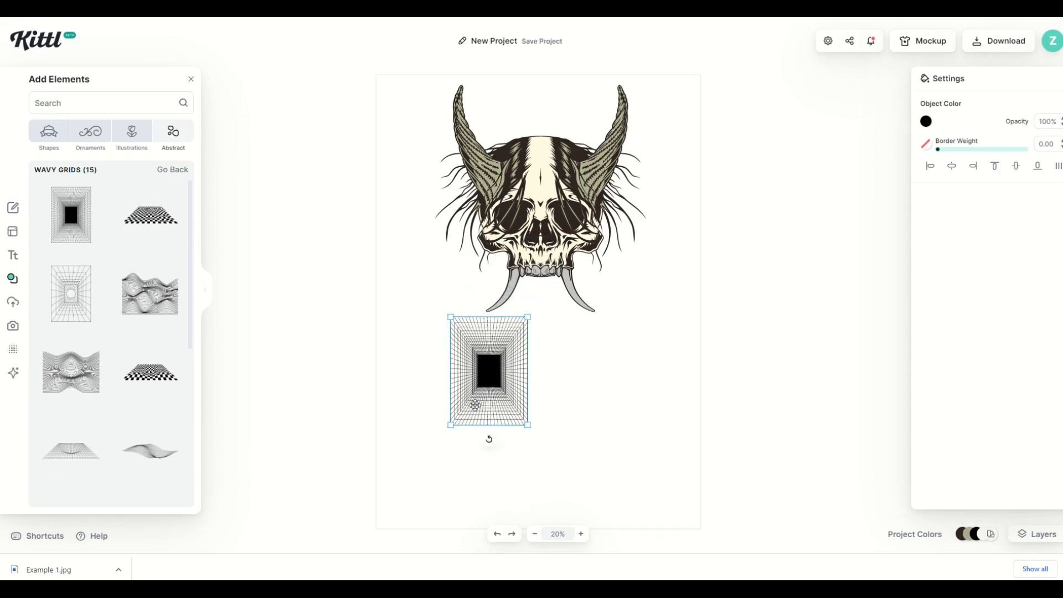
- Set the artboard's background color to dark gray #212121
click(599, 395)
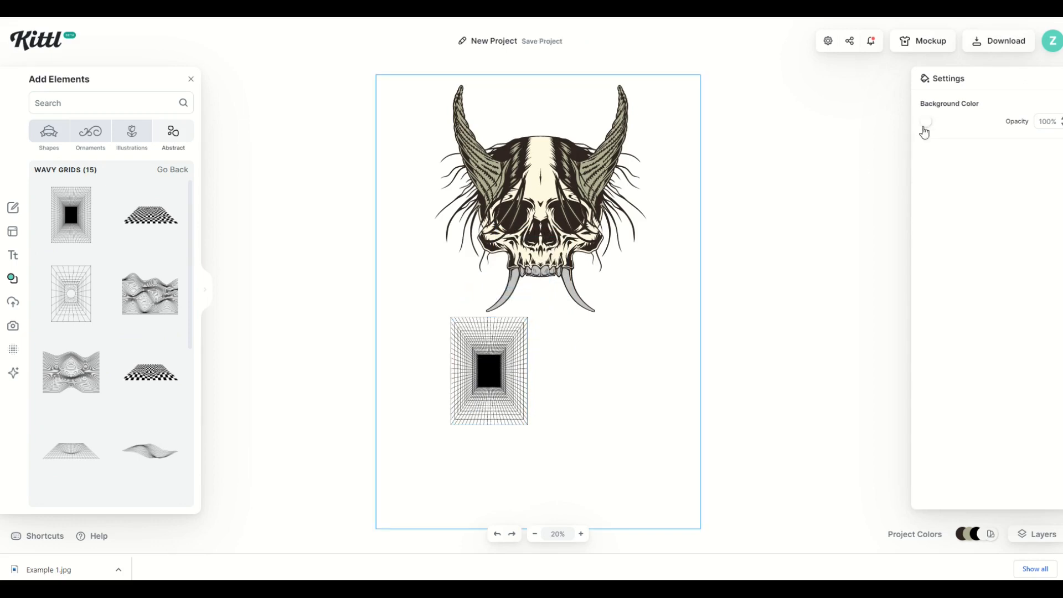
click(924, 125)
drag(886, 172, 714, 238)
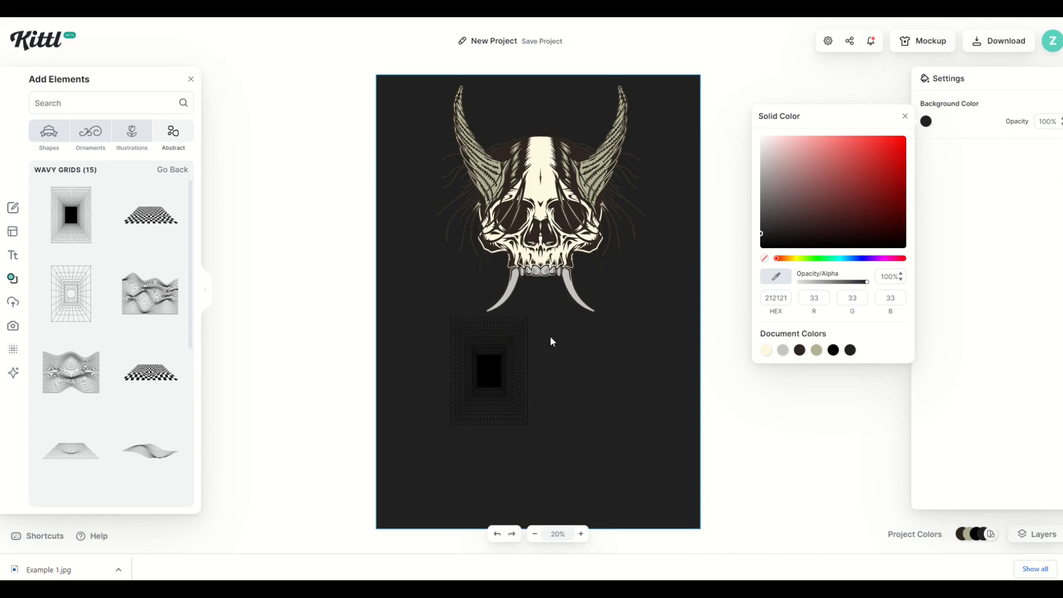
- Recolor the rectangular tunnel grid bright green and enlarge it, centered, to cover most of the artboard
click(484, 365)
click(926, 123)
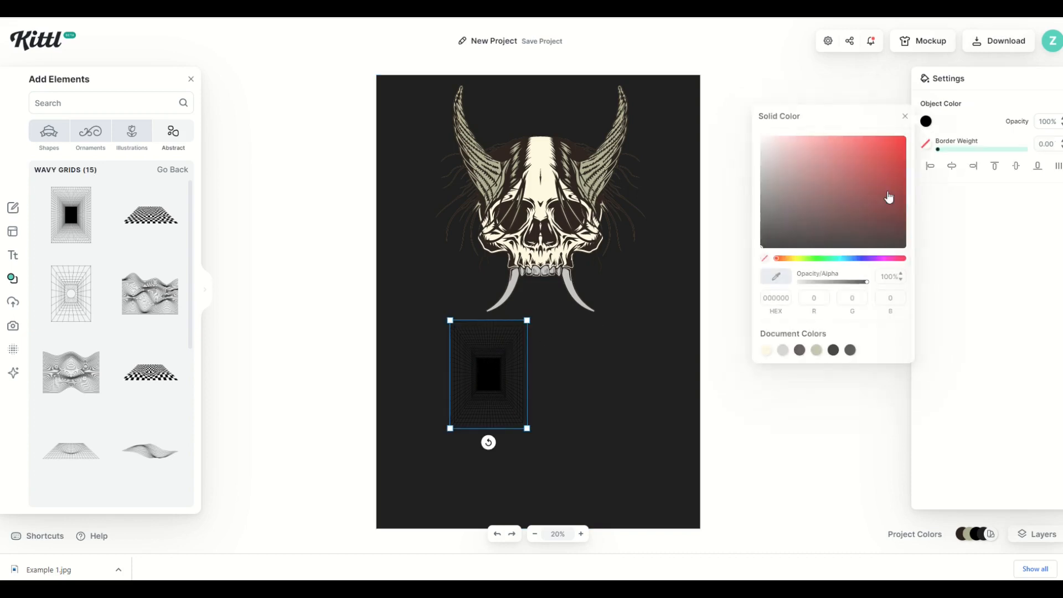
click(818, 259)
drag(836, 240, 897, 176)
drag(416, 254, 554, 330)
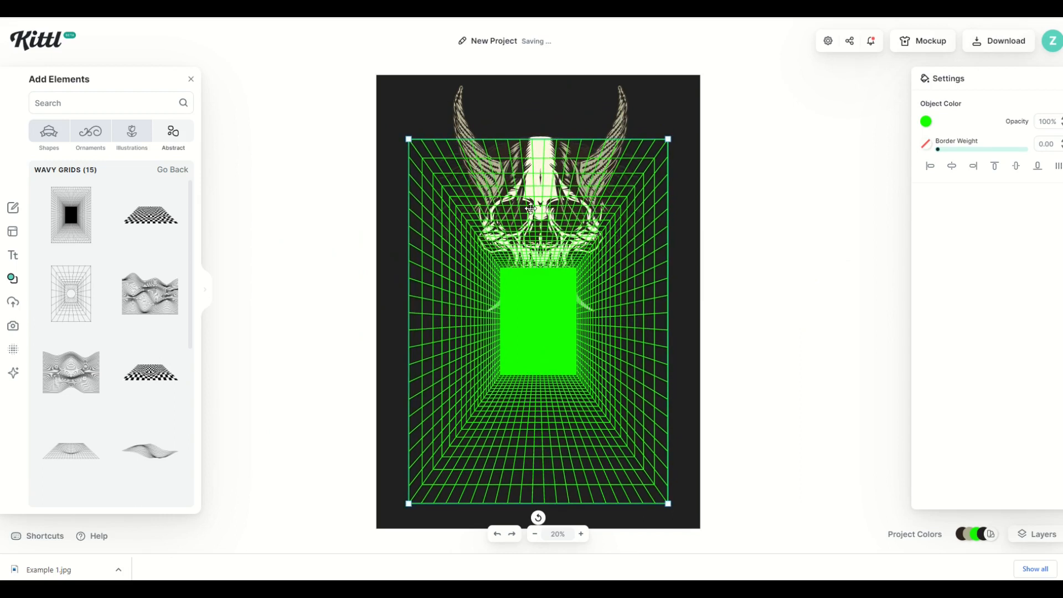
- Bring the horned skull in front of the green grid, then center and enlarge it to nearly the artboard's width
right_click(459, 134)
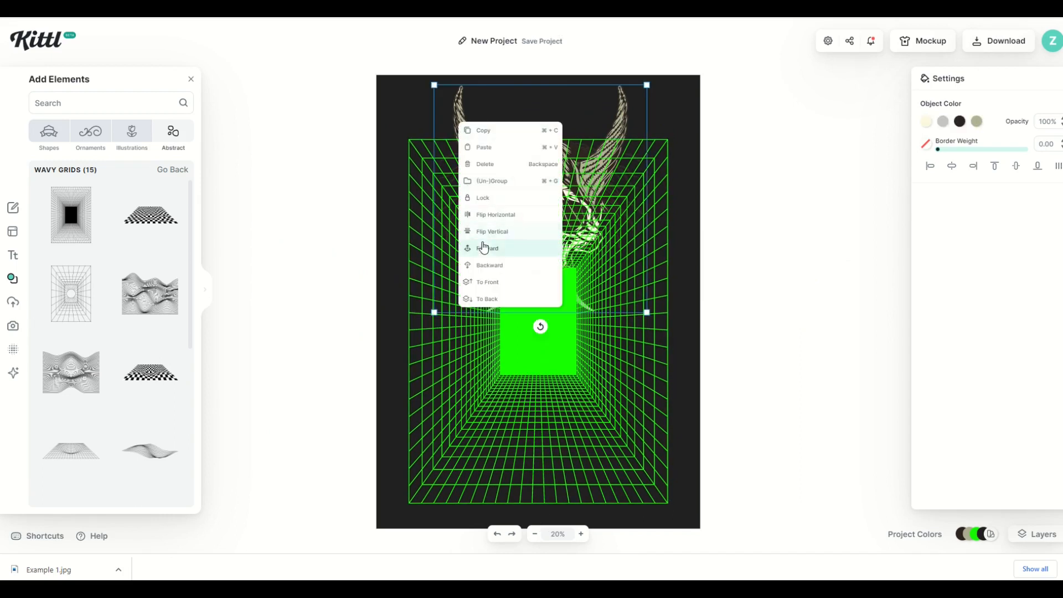
click(487, 244)
drag(531, 212, 530, 329)
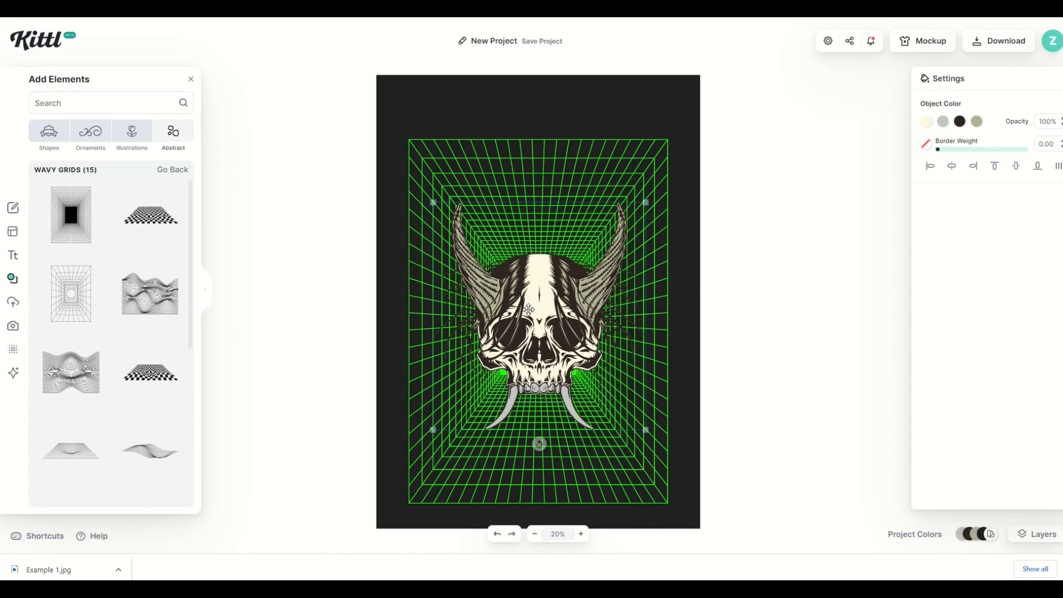
drag(435, 203, 327, 95)
drag(508, 242, 560, 277)
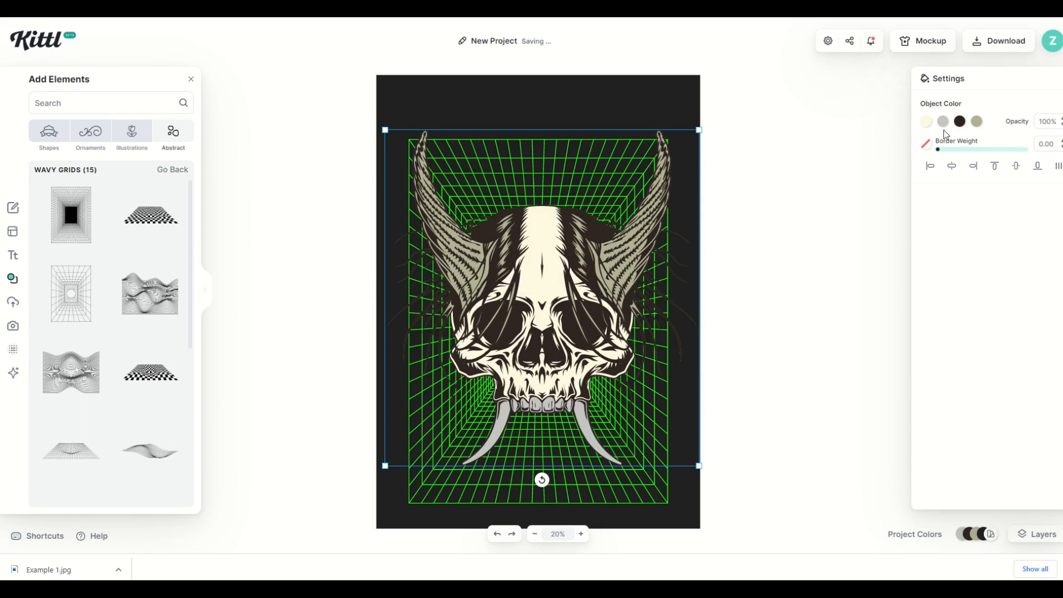
- Recolor the skull with magenta #ff00fb teeth, turquoise linework and yellow horns, and move it up near the artboard's top edge
click(944, 122)
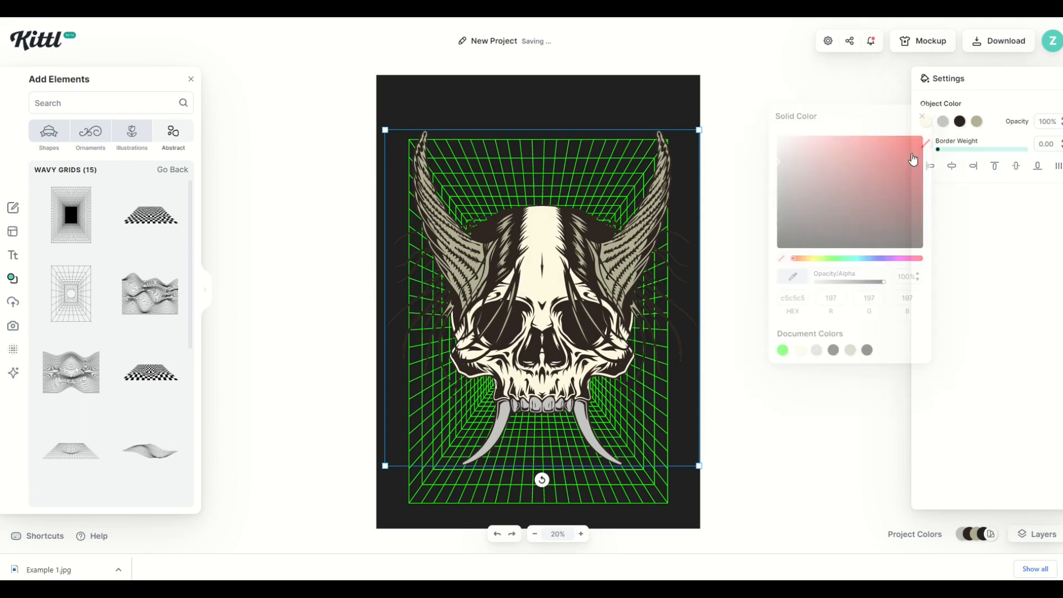
click(898, 260)
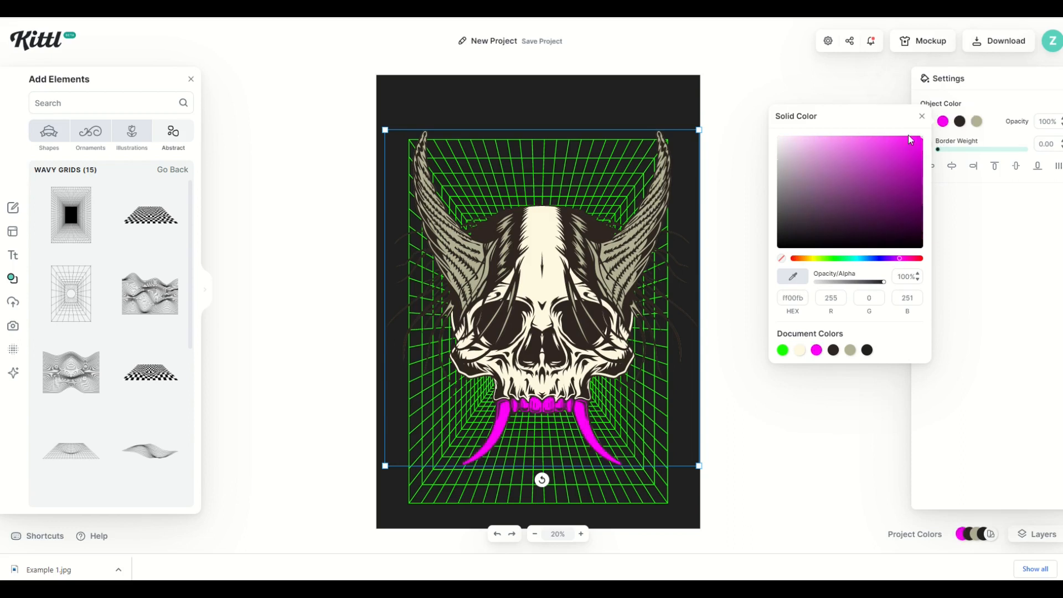
click(960, 121)
click(871, 259)
drag(886, 205, 1049, 108)
click(977, 121)
click(819, 91)
drag(544, 266, 538, 223)
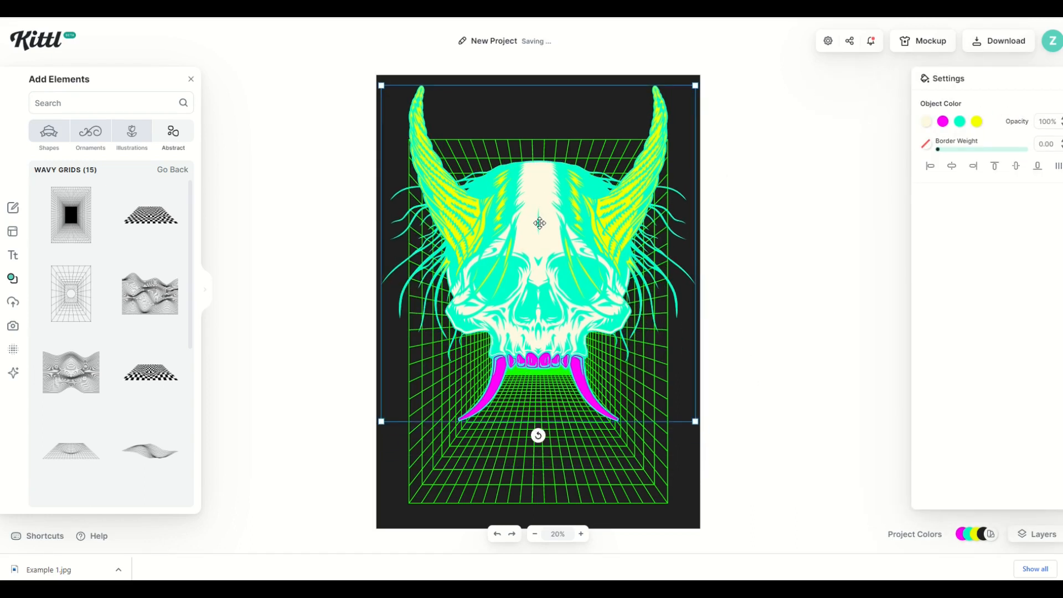
click(319, 294)
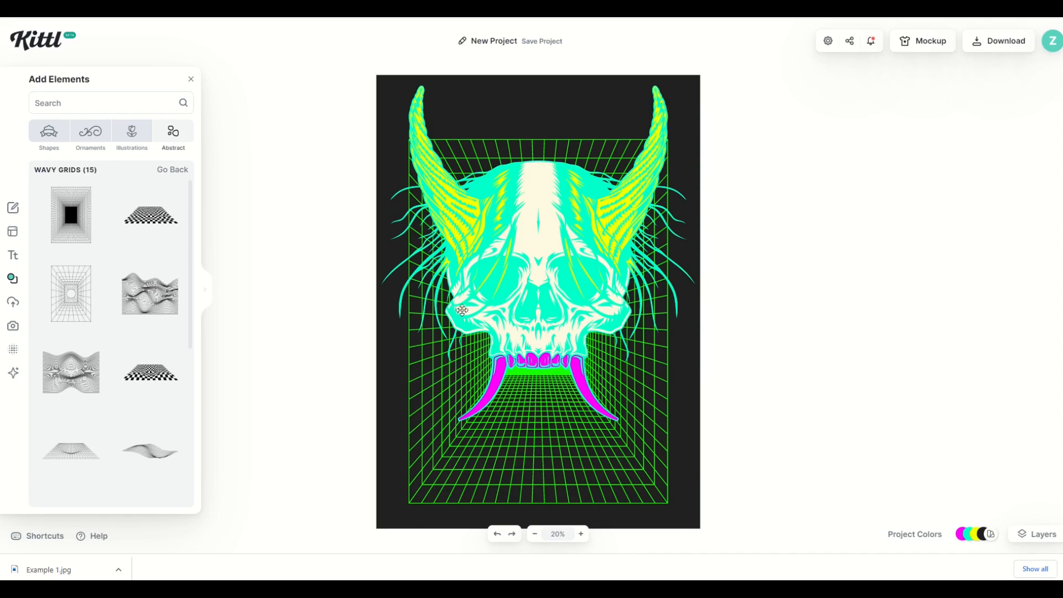
- Set the artboard's background color to black #000000
click(386, 347)
click(925, 122)
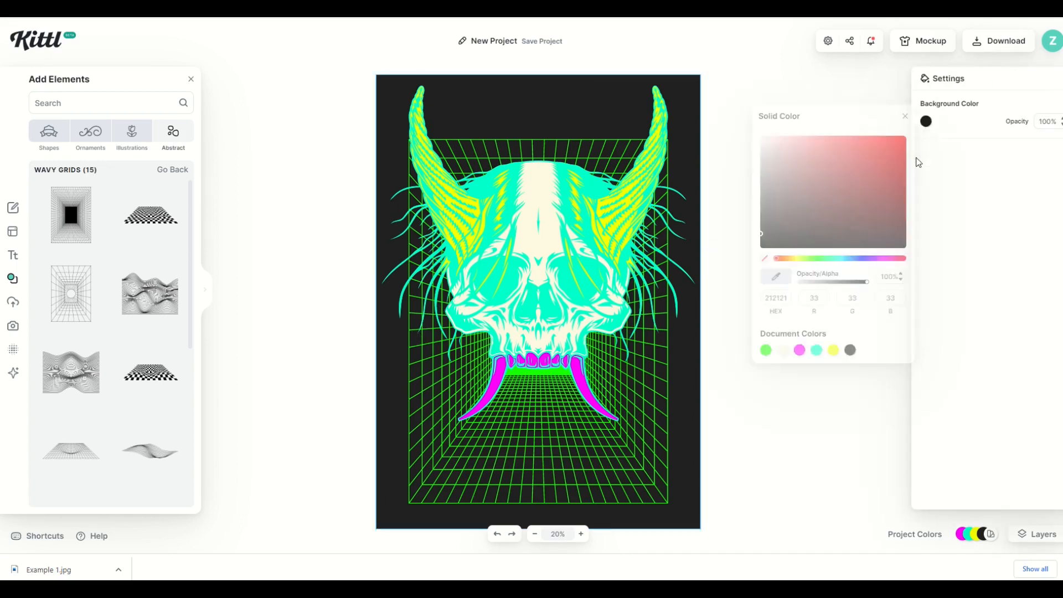
drag(774, 246, 702, 267)
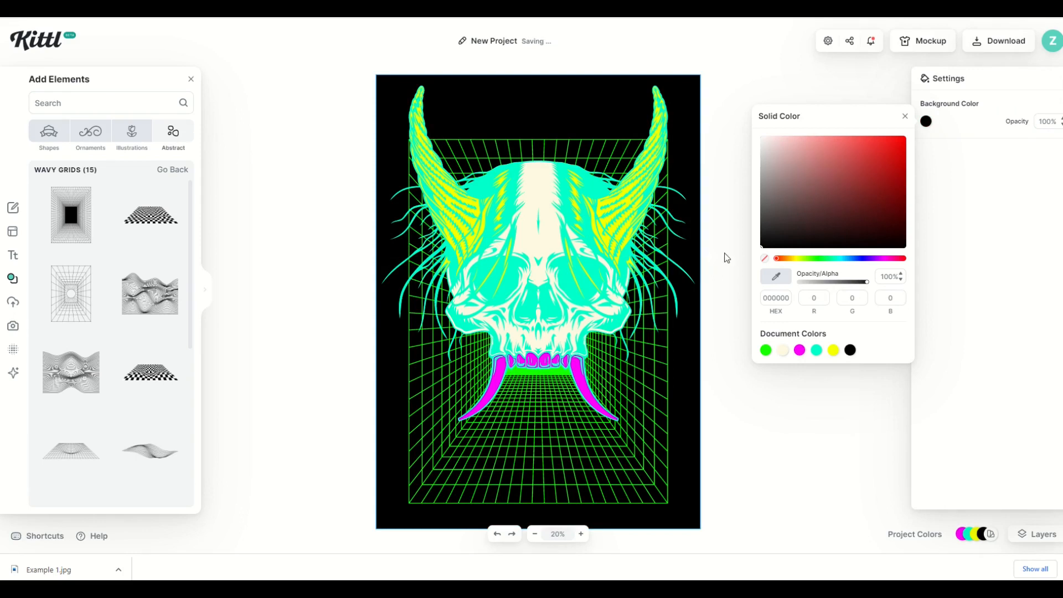
click(726, 258)
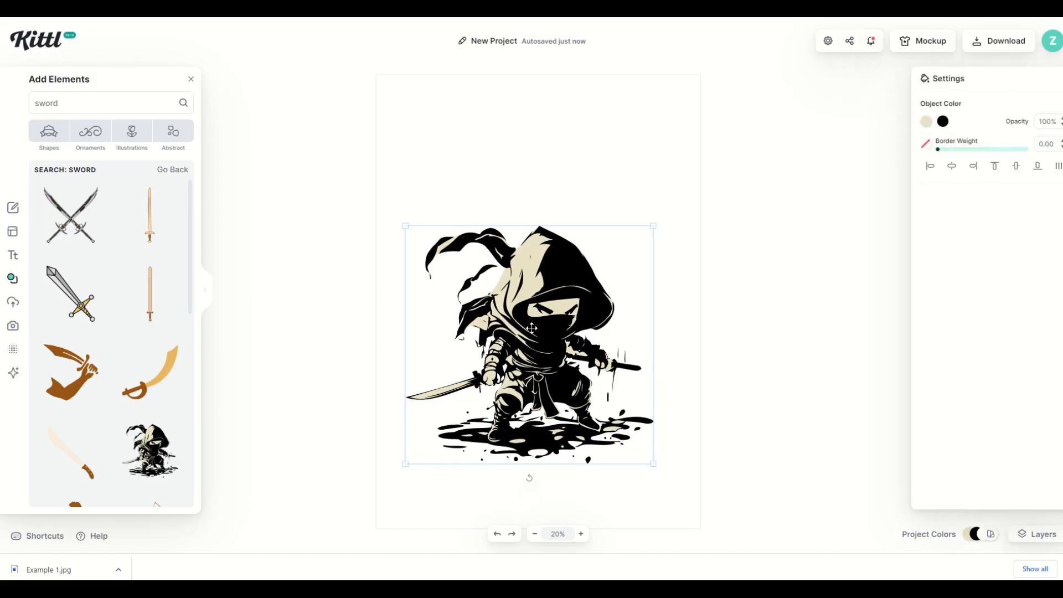
- Move the ninja illustration slightly down and to the right, into the lower half of the artboard
drag(532, 330, 537, 348)
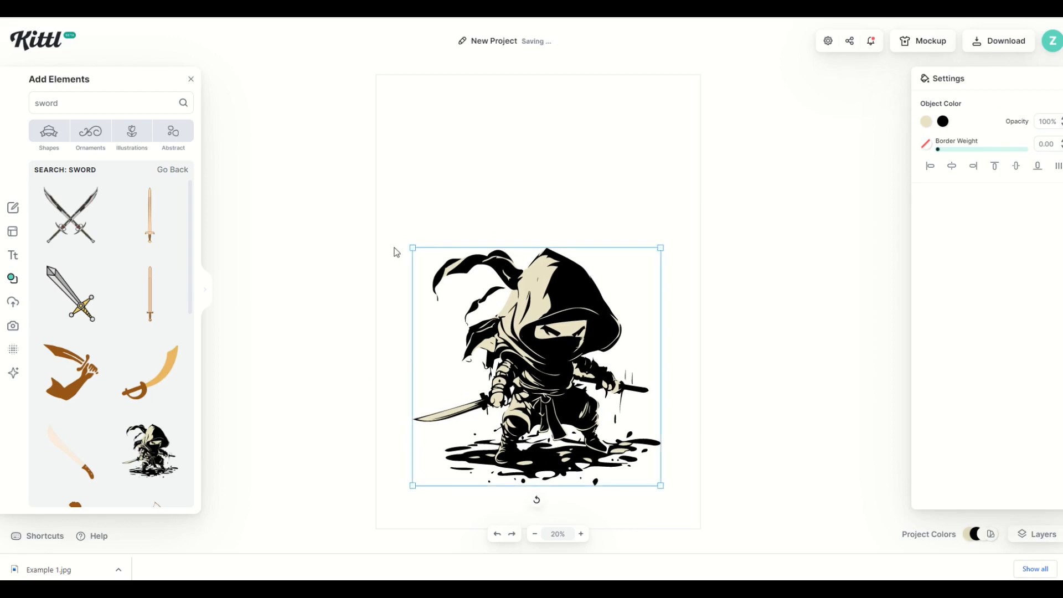
click(744, 244)
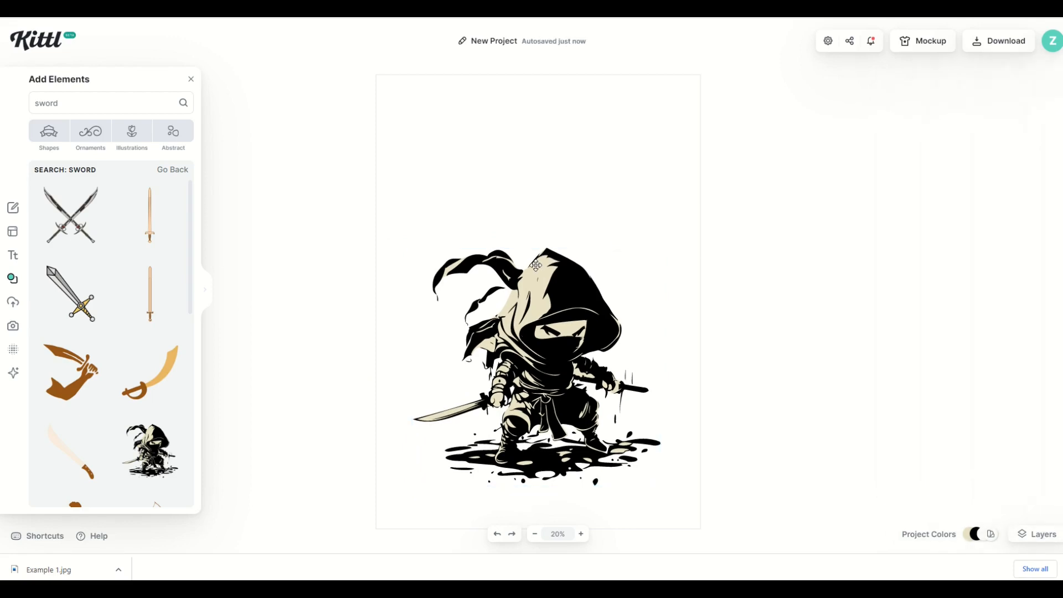
- Search the elements for "tree", add the first dark green pine, and place it at the artboard's left edge beside the ninja
click(58, 103)
double_click(58, 102)
text(tree)
key(Return)
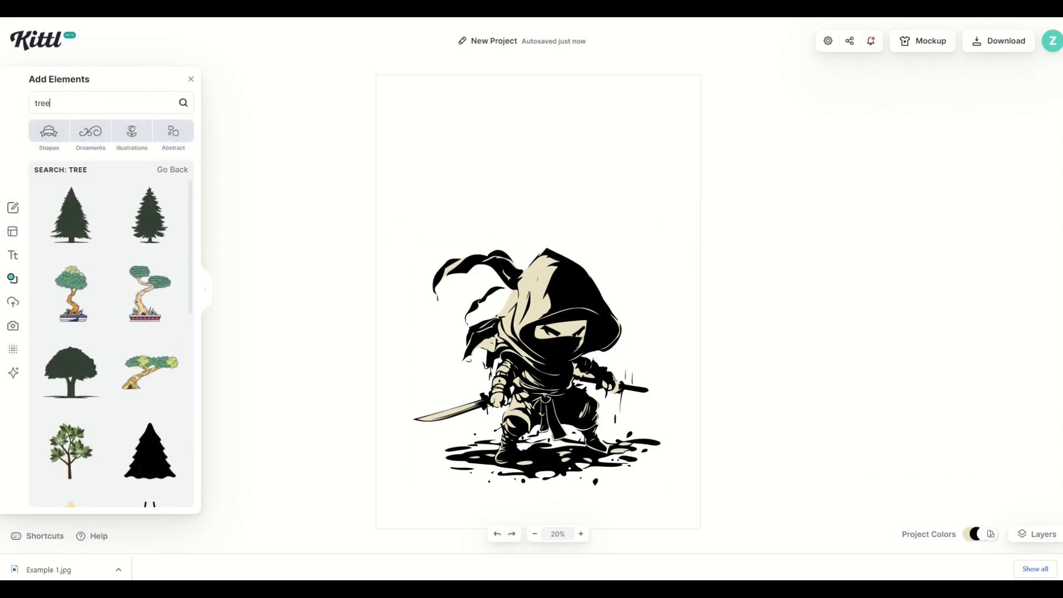
scroll(83, 302, down, 10)
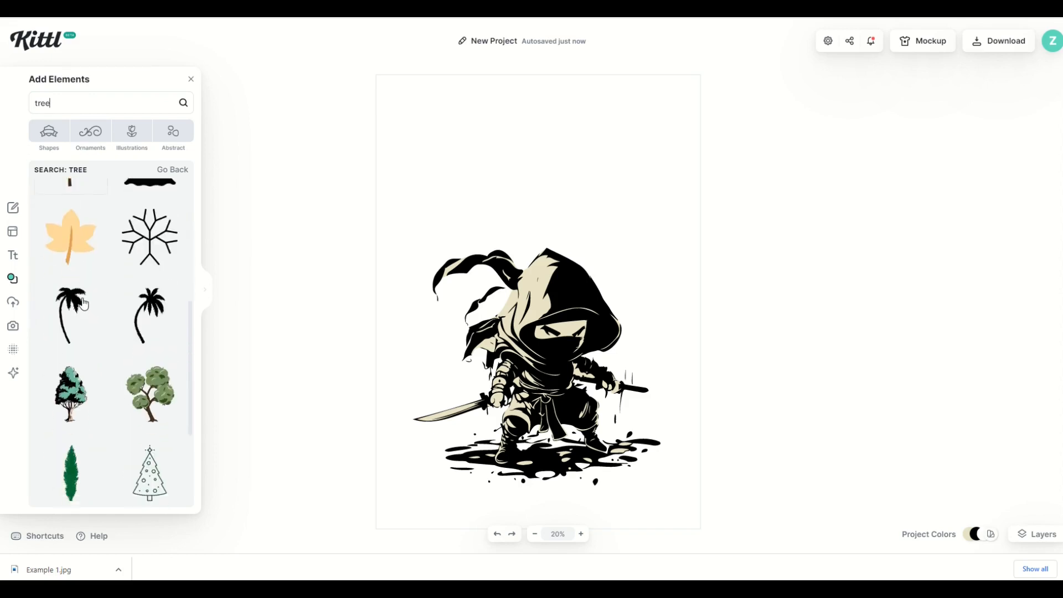
scroll(84, 304, down, 5)
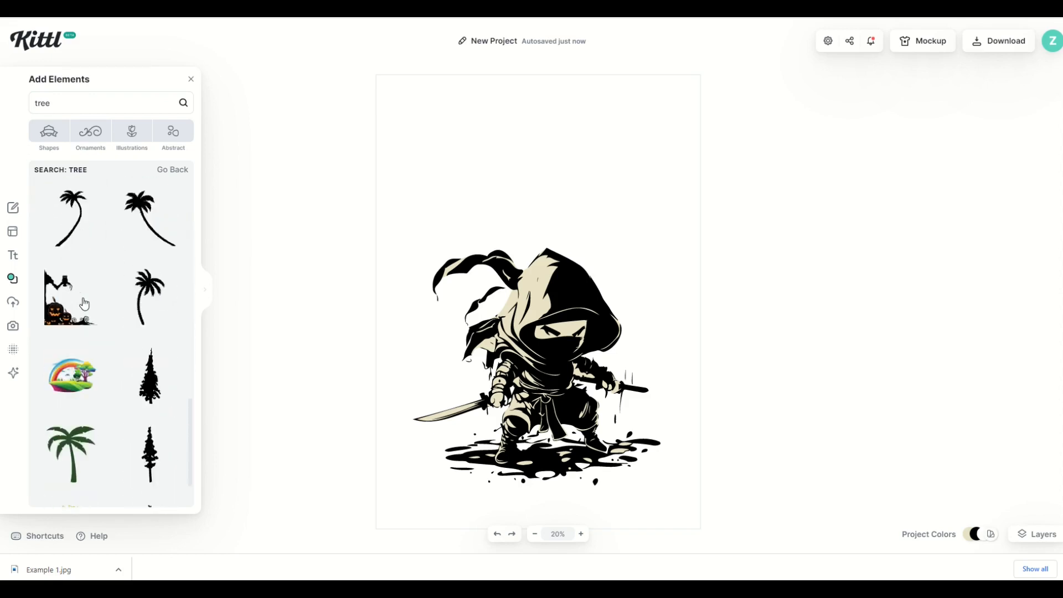
scroll(84, 303, up, 15)
click(71, 232)
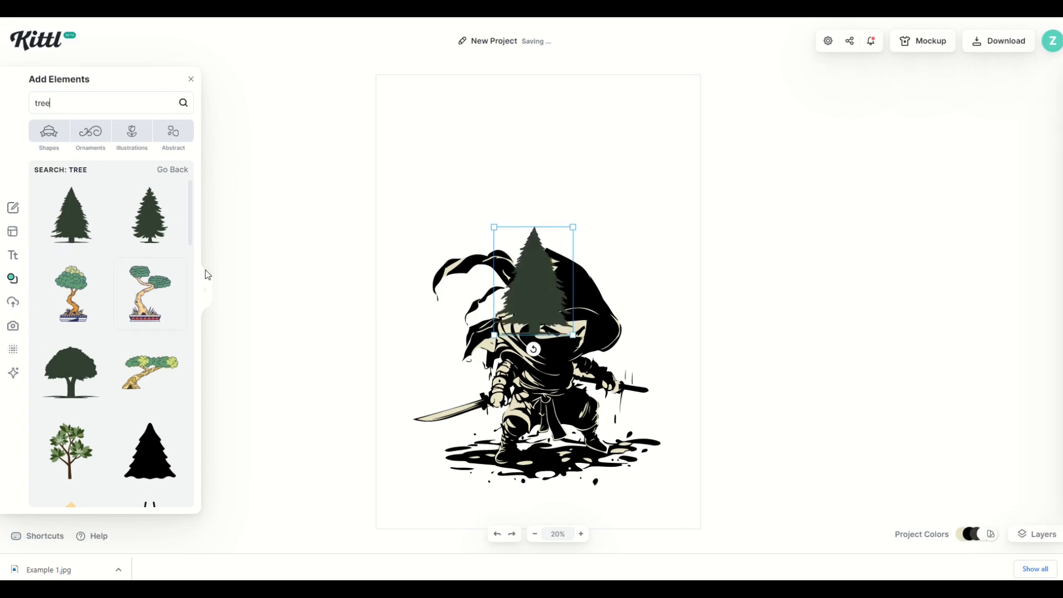
drag(447, 297, 333, 314)
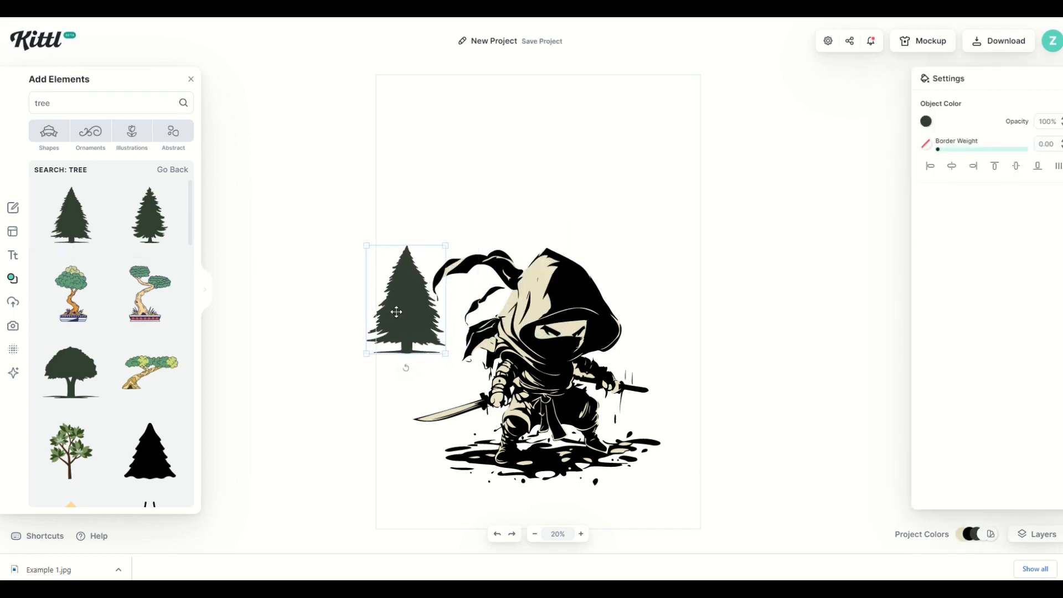
click(317, 409)
- Shift the ninja slightly down and to the right, away from the pine tree
drag(503, 361, 515, 372)
click(412, 320)
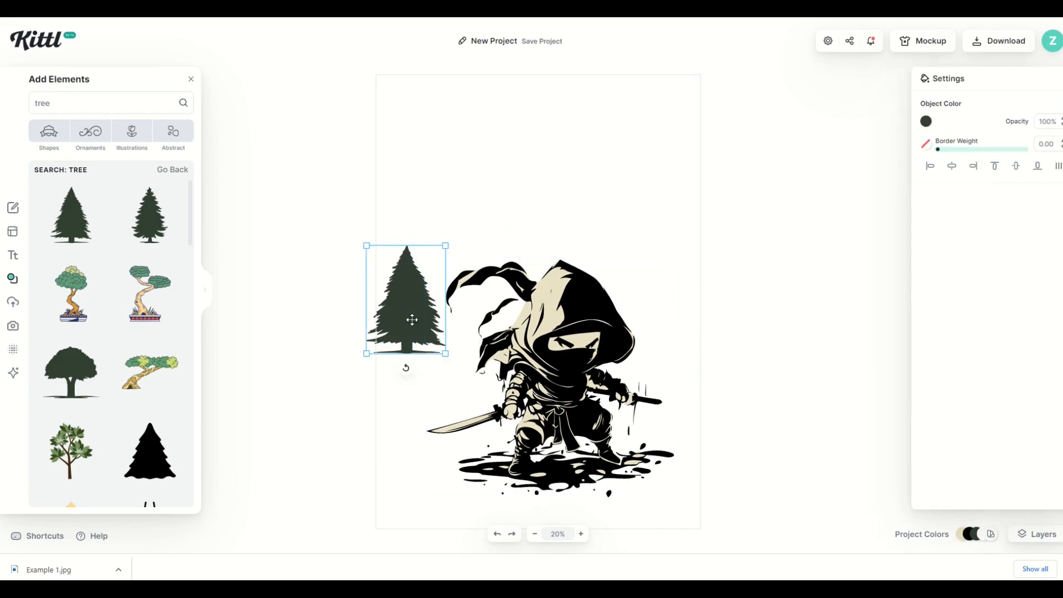
click(272, 377)
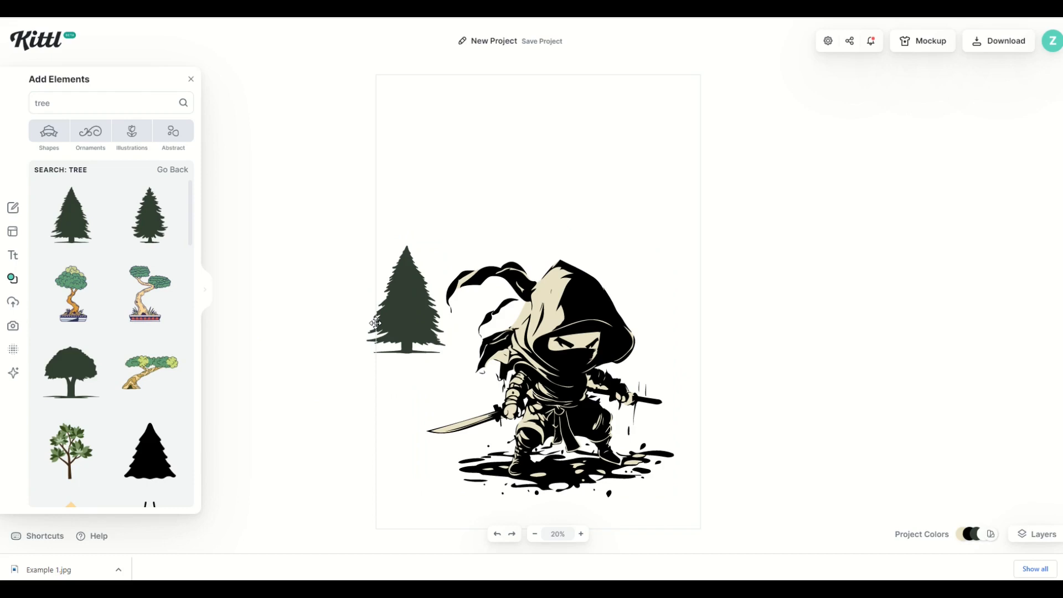
- Raise the pine tree slightly along the artboard's left edge and recolor it black
drag(386, 318, 403, 299)
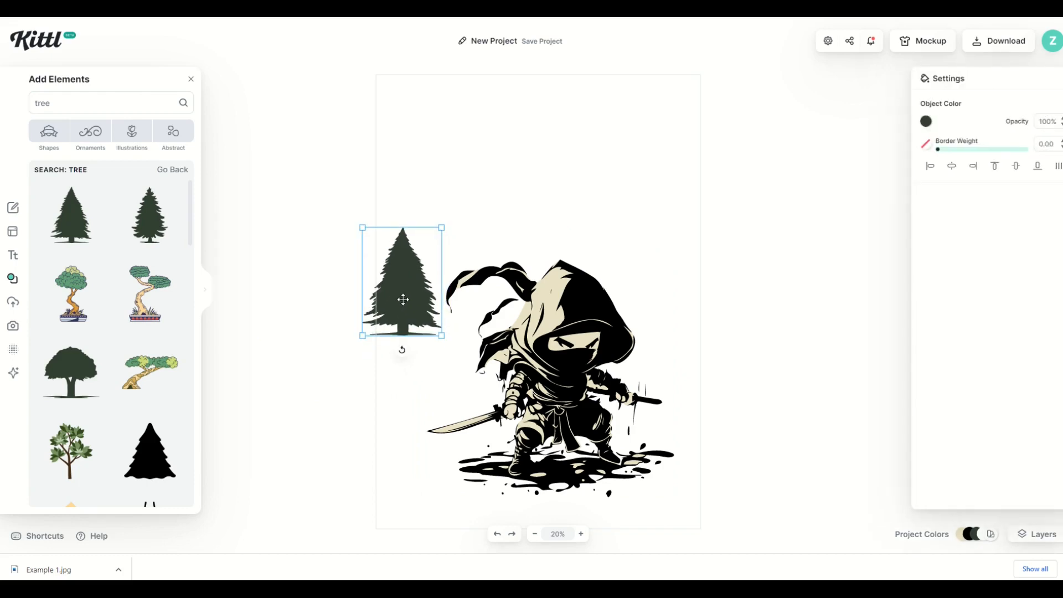
click(928, 123)
drag(899, 155, 762, 248)
- Duplicate the black pine repeatedly into an overlapping row of staggered heights that extends past both side edges of the artboard
click(403, 299)
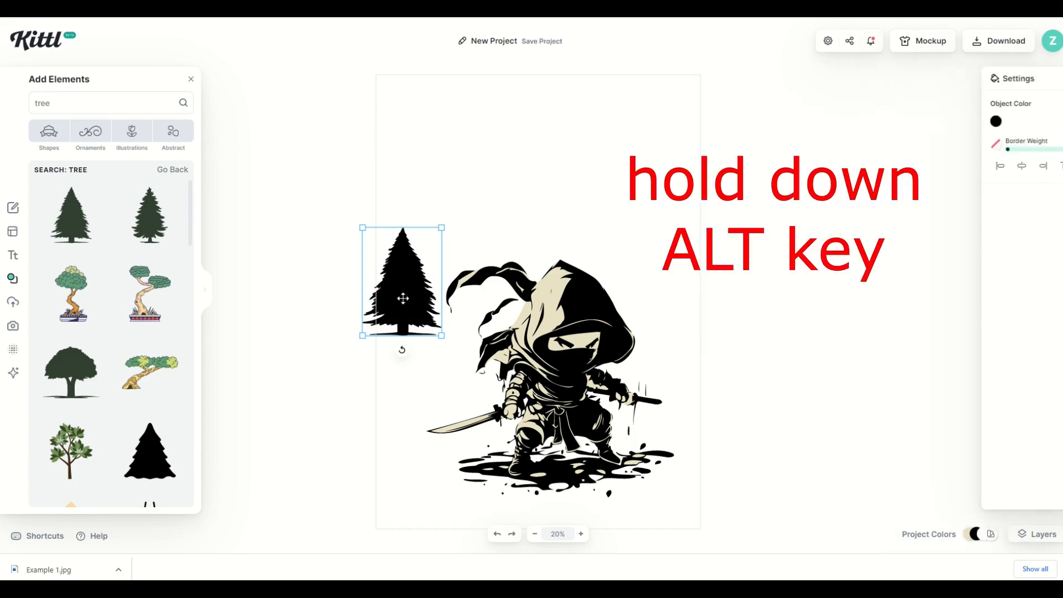
drag(403, 297, 704, 284)
click(652, 297)
click(704, 293)
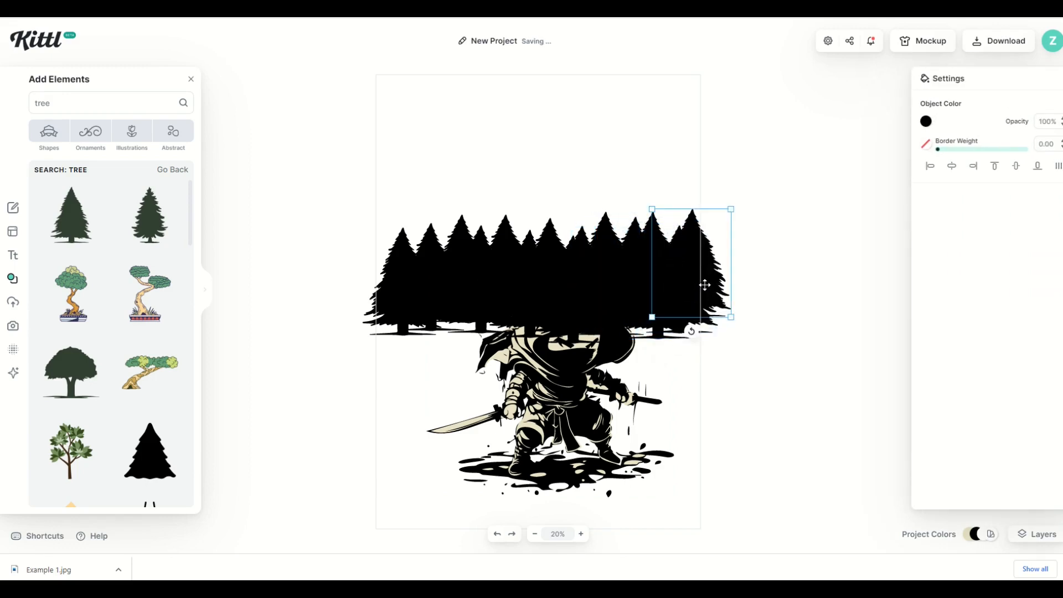
mouse_move(387, 284)
mouse_down()
mouse_move(399, 290)
mouse_move(371, 284)
mouse_move(377, 279)
mouse_up()
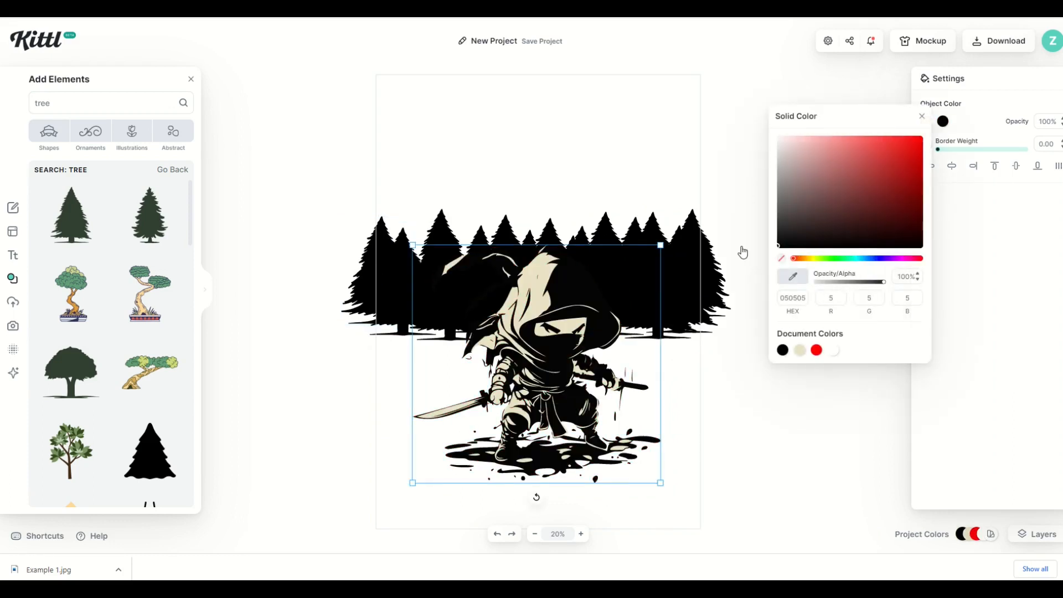
- Move the ninja off the artboard to the left, clear of the row of pine trees
click(554, 191)
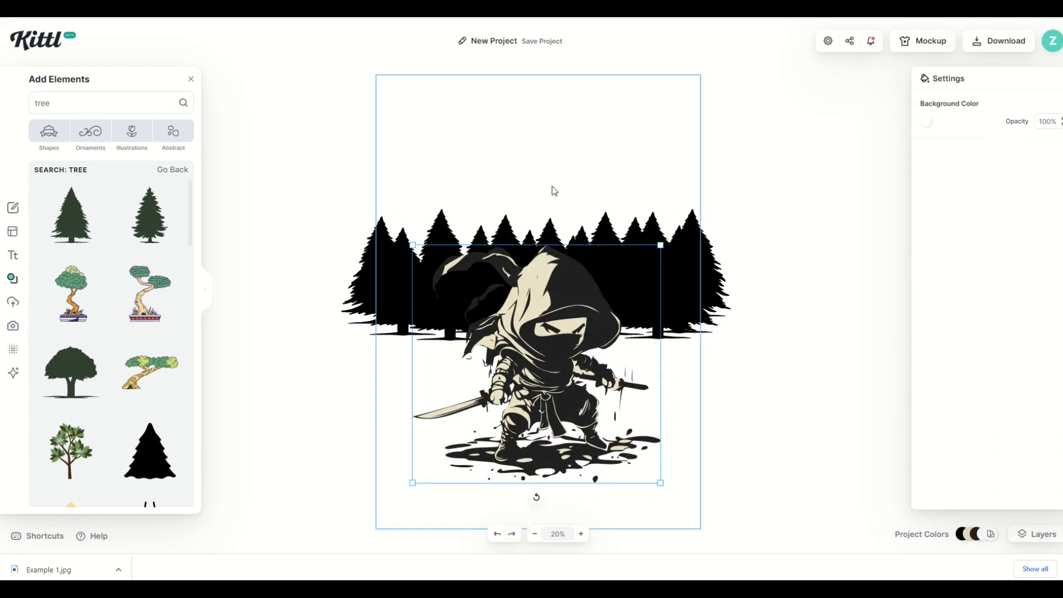
click(542, 308)
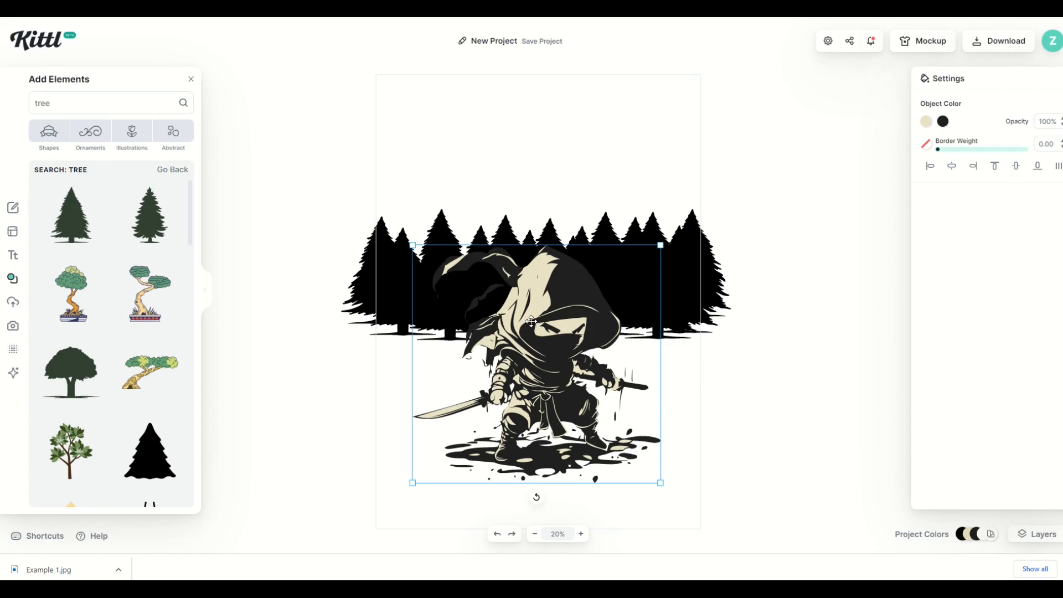
drag(519, 318, 211, 337)
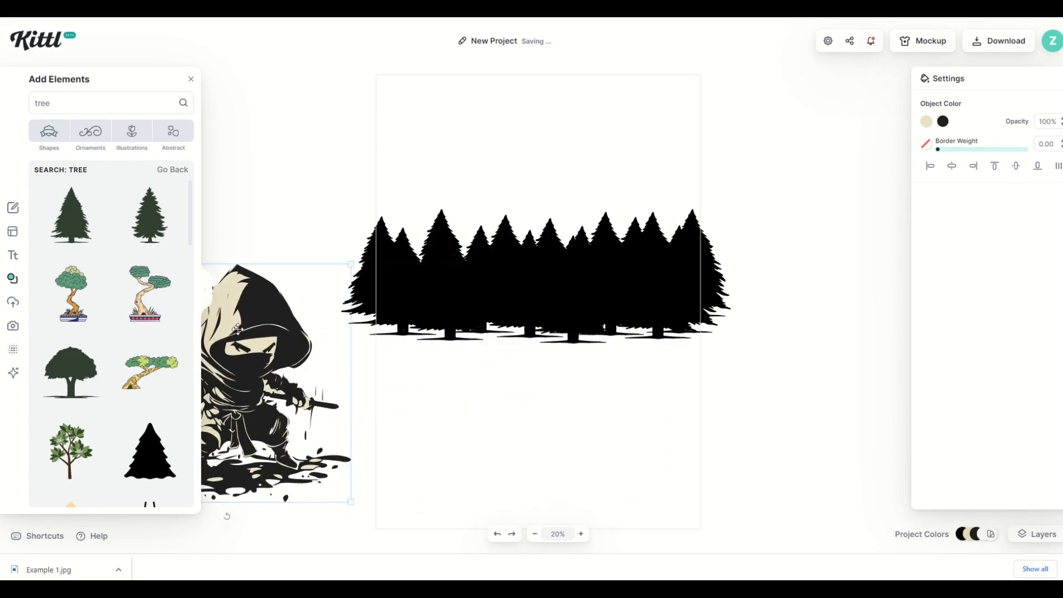
- Group all the pine trees without the ninja and shift the group slightly down and to the right
shift+click(393, 294)
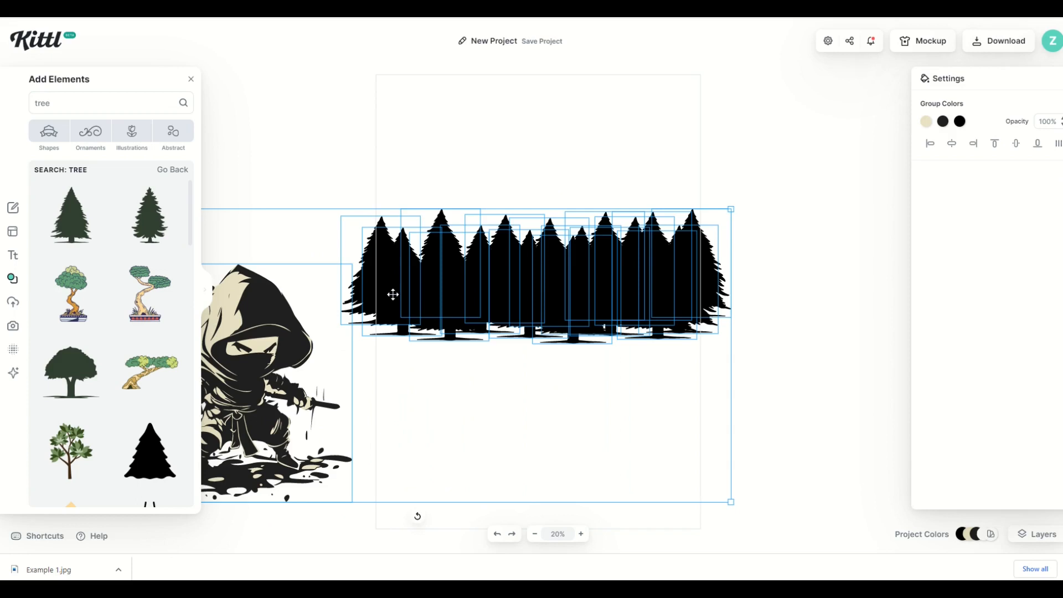
shift+click(278, 333)
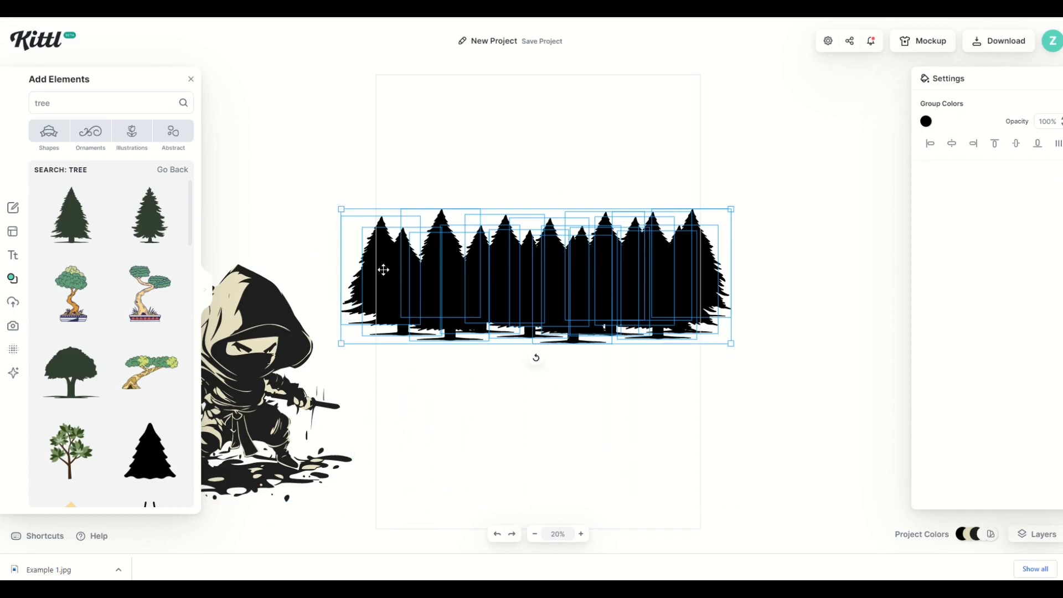
right_click(555, 280)
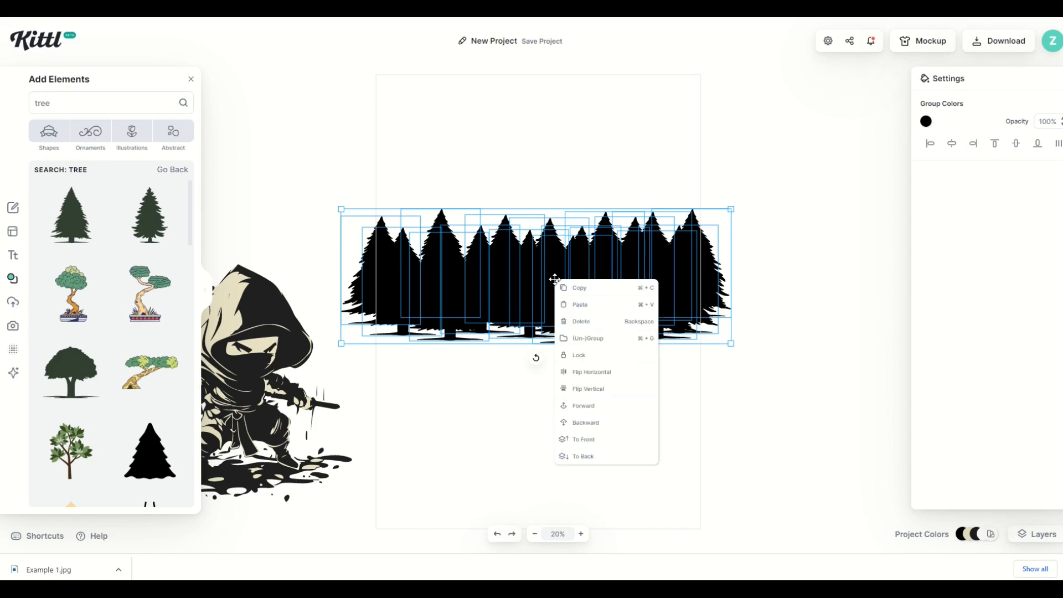
click(596, 345)
click(543, 308)
drag(559, 307, 567, 312)
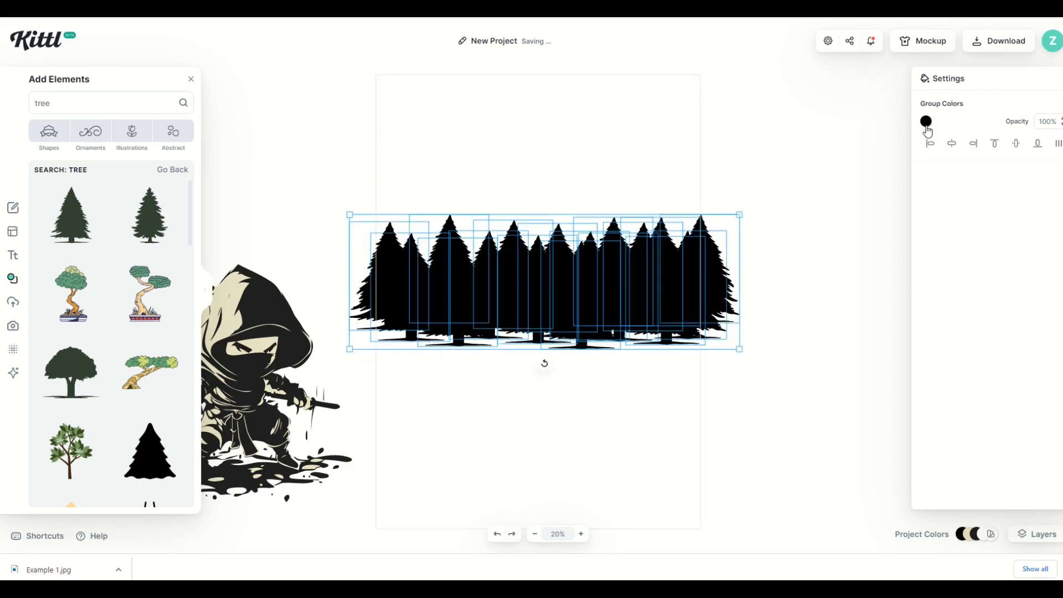
- Recolor the grouped row of pine trees dark green
click(926, 126)
click(778, 228)
click(827, 259)
drag(834, 229, 895, 197)
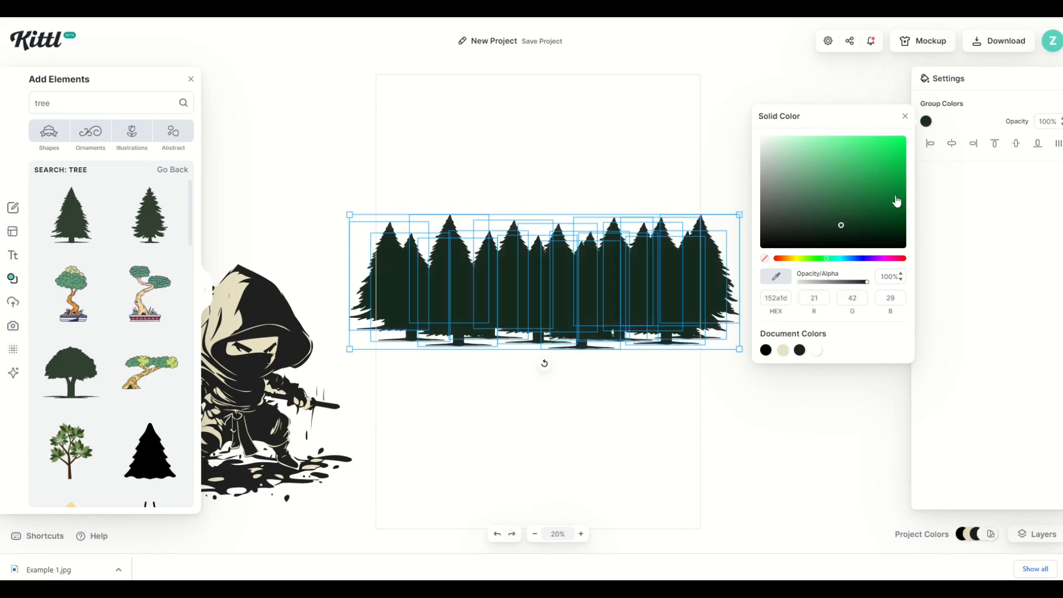
click(905, 208)
click(668, 387)
- Move the ninja back onto the artboard in front of the green trees and recolor its dark gray areas black
drag(247, 376, 619, 365)
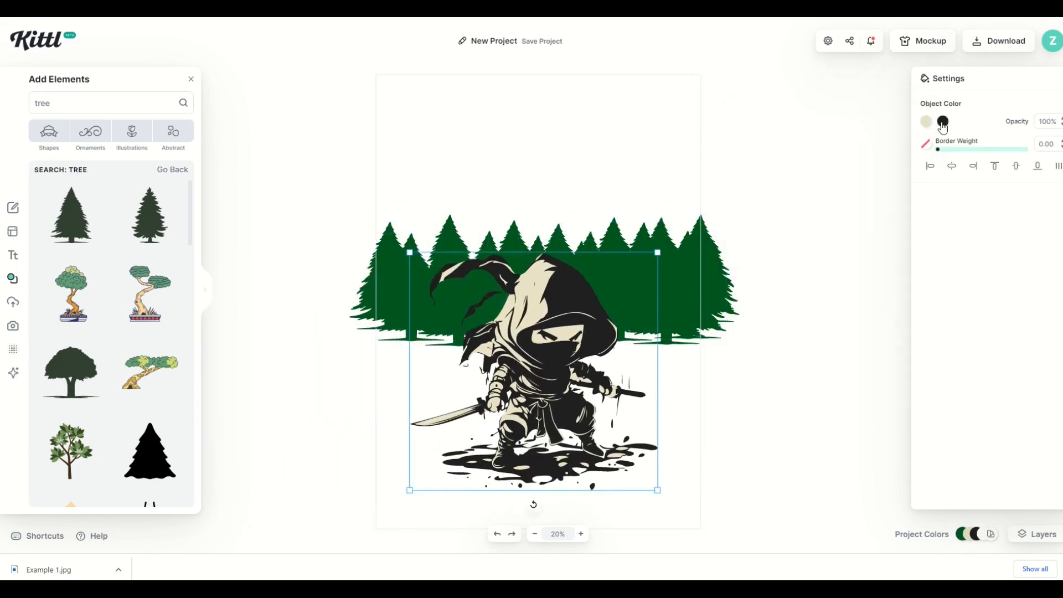
click(943, 122)
click(726, 407)
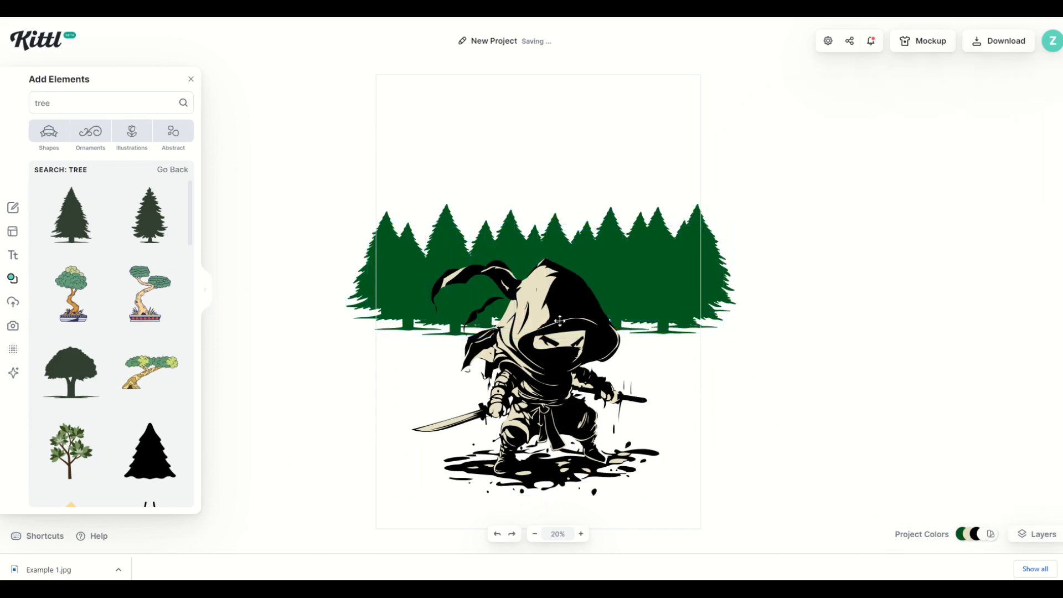
- Delete the hooded ninja with the sword and shift the row of green trees slightly down
click(586, 330)
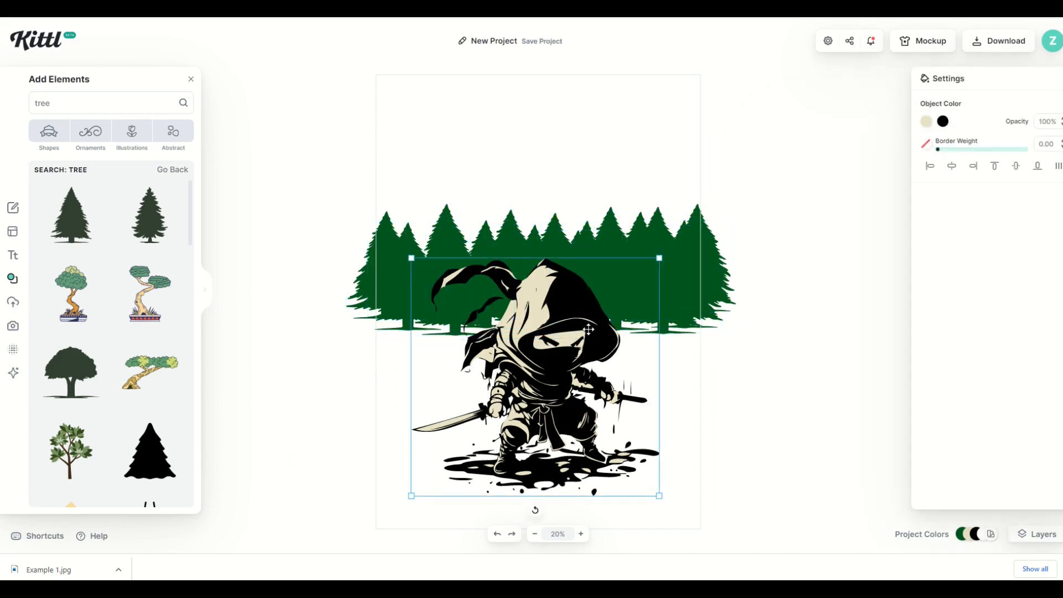
key(Delete)
drag(558, 292, 555, 318)
- Search the elements for "mountains" and add the pink multicolored, the red-yellow with teal water, and the golden mountain illustrations
click(239, 225)
text(m)
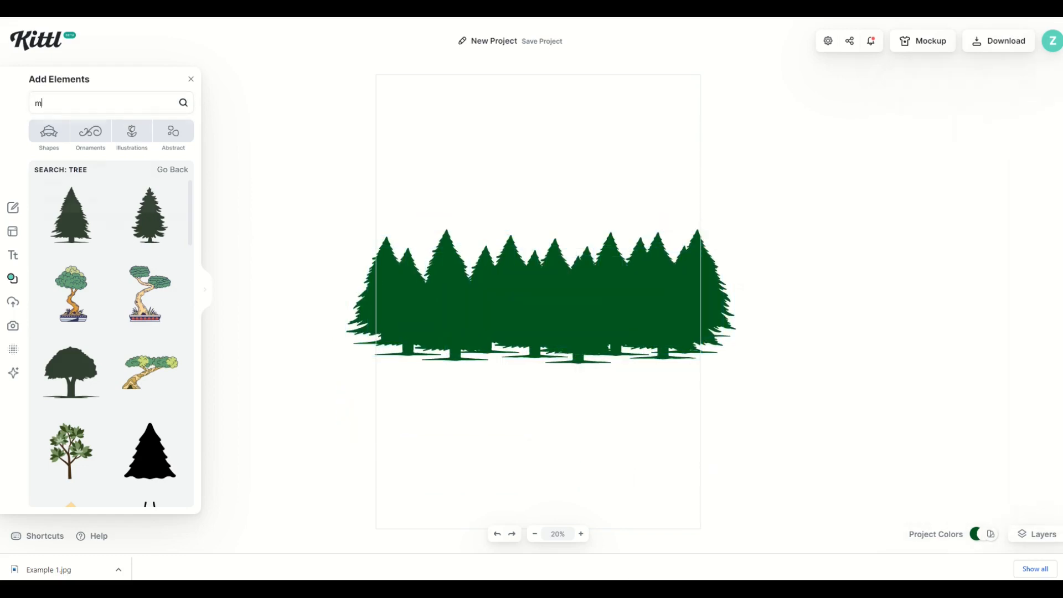
text(ountains)
key(Return)
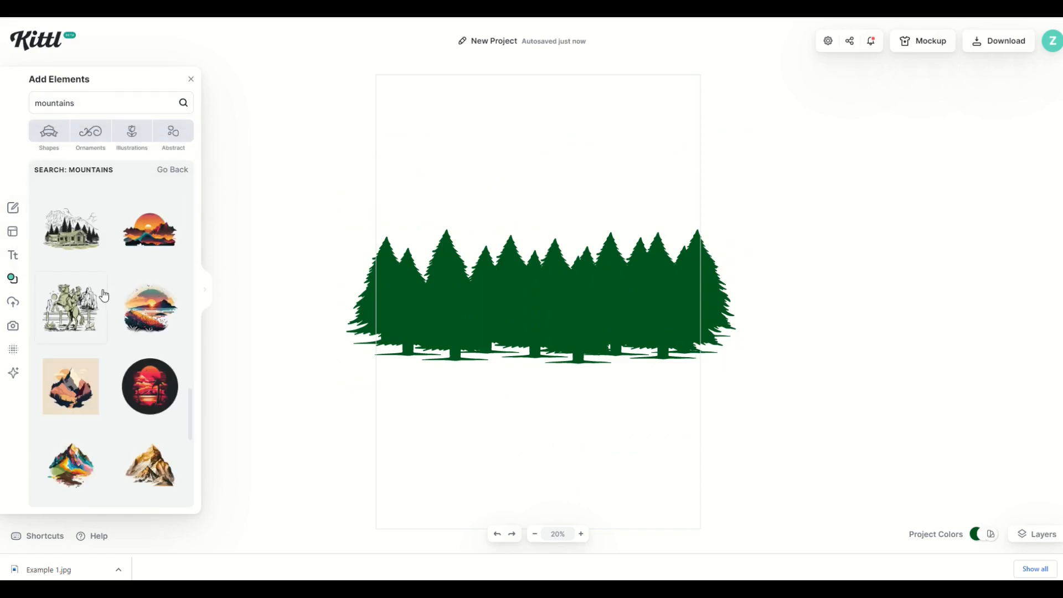
scroll(104, 294, down, 5)
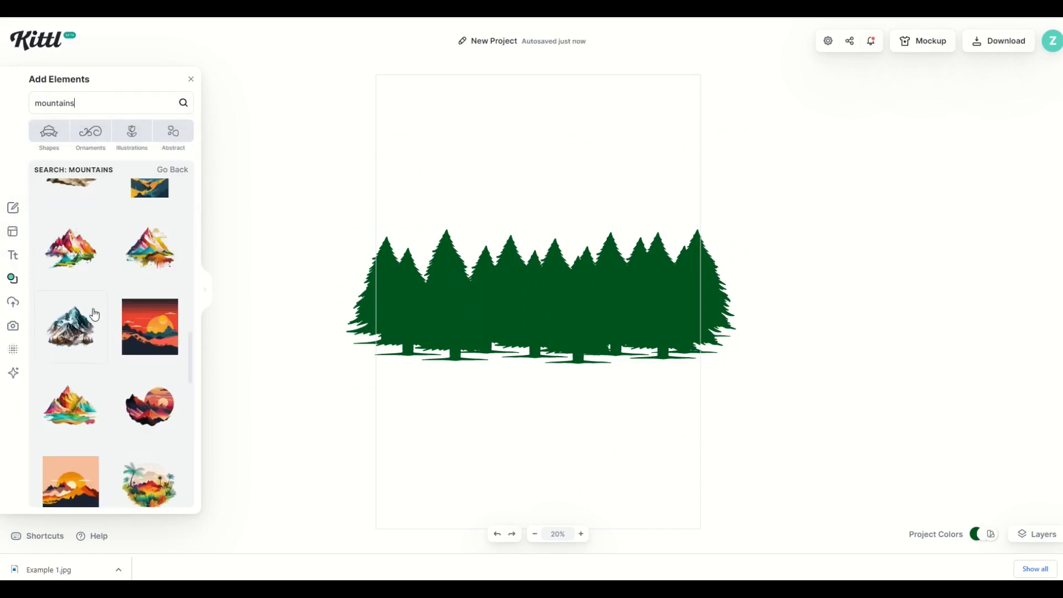
scroll(74, 275, up, 1)
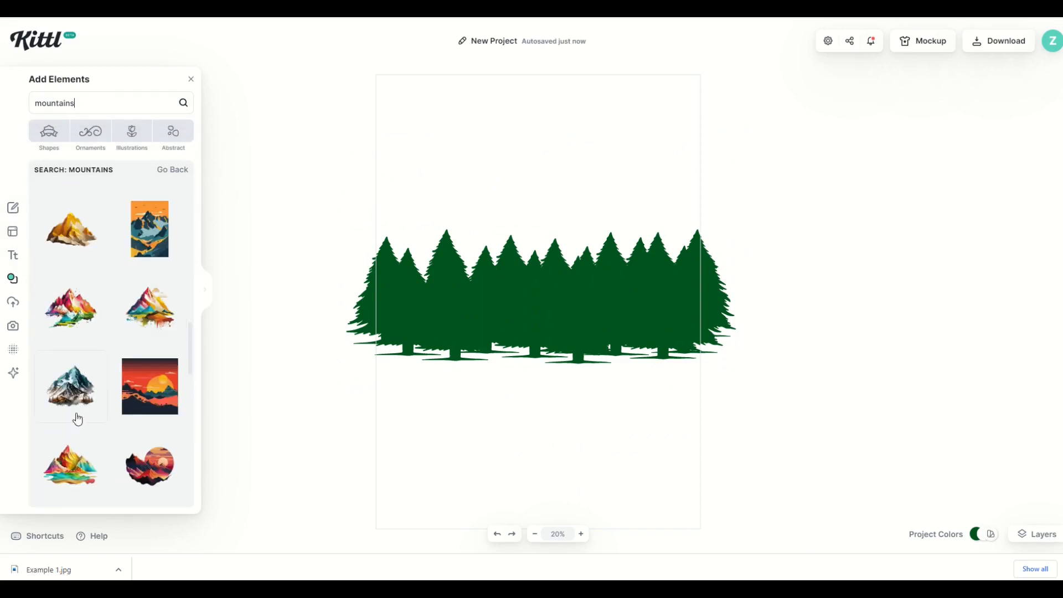
click(75, 309)
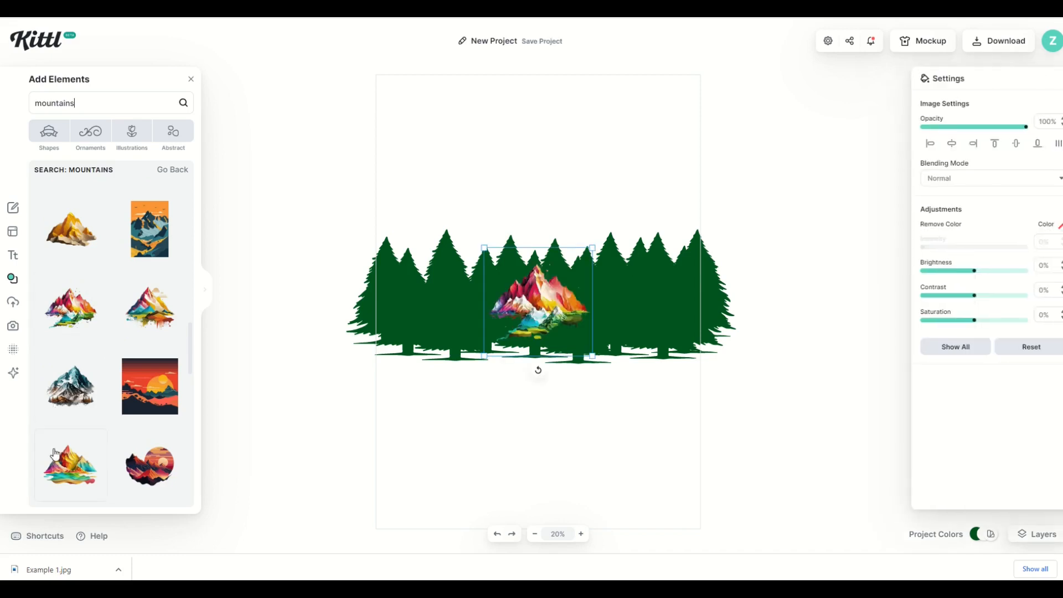
click(70, 241)
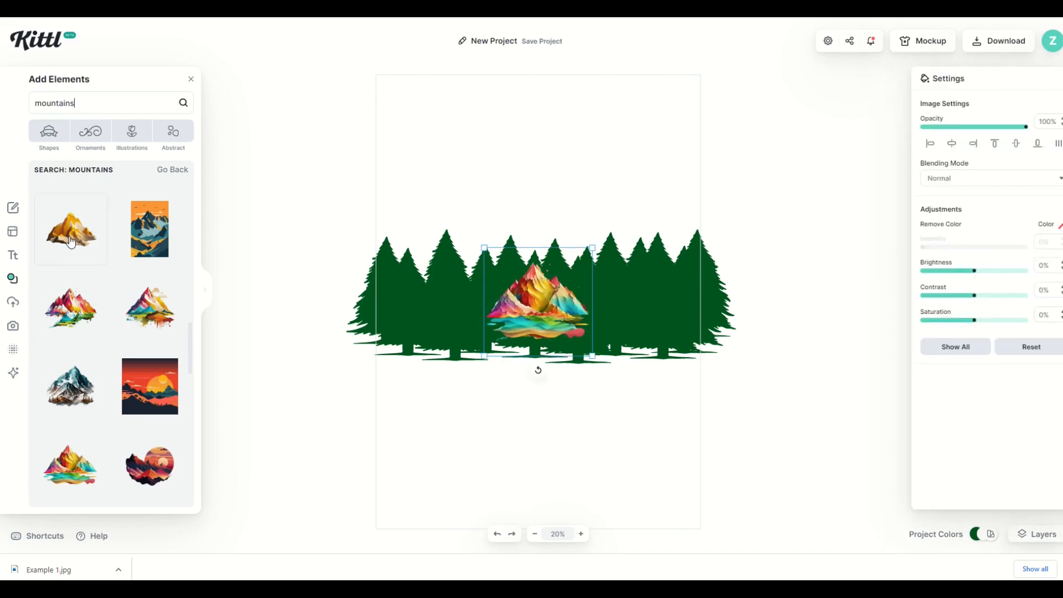
click(488, 388)
- Enlarge the three mountain illustrations and arrange them side by side across the artboard, overlapping the treetops
drag(589, 339, 447, 219)
drag(542, 329, 510, 211)
drag(581, 274, 650, 190)
drag(687, 226, 825, 332)
click(506, 190)
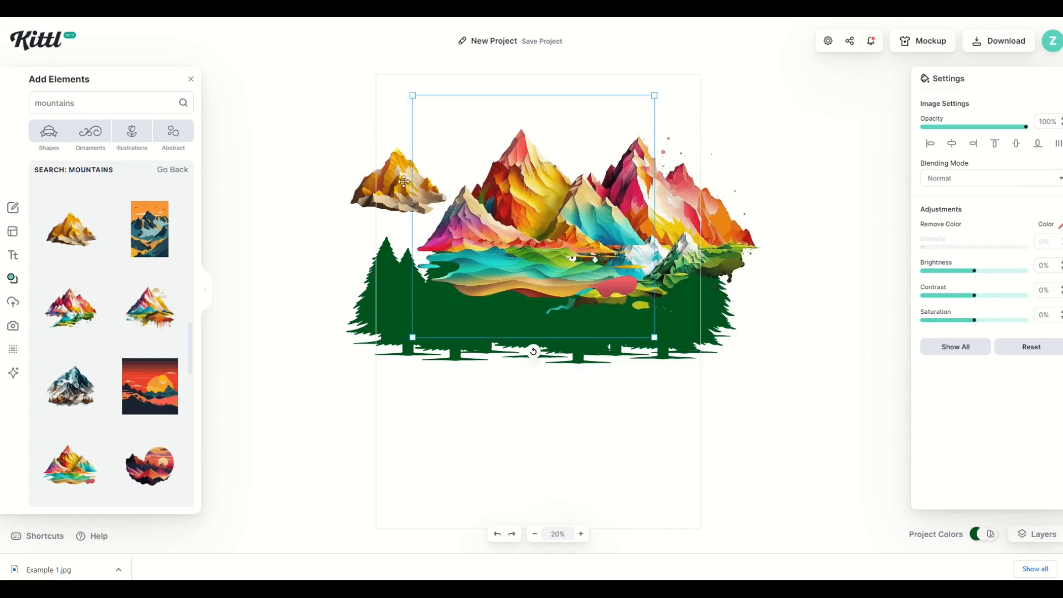
click(408, 190)
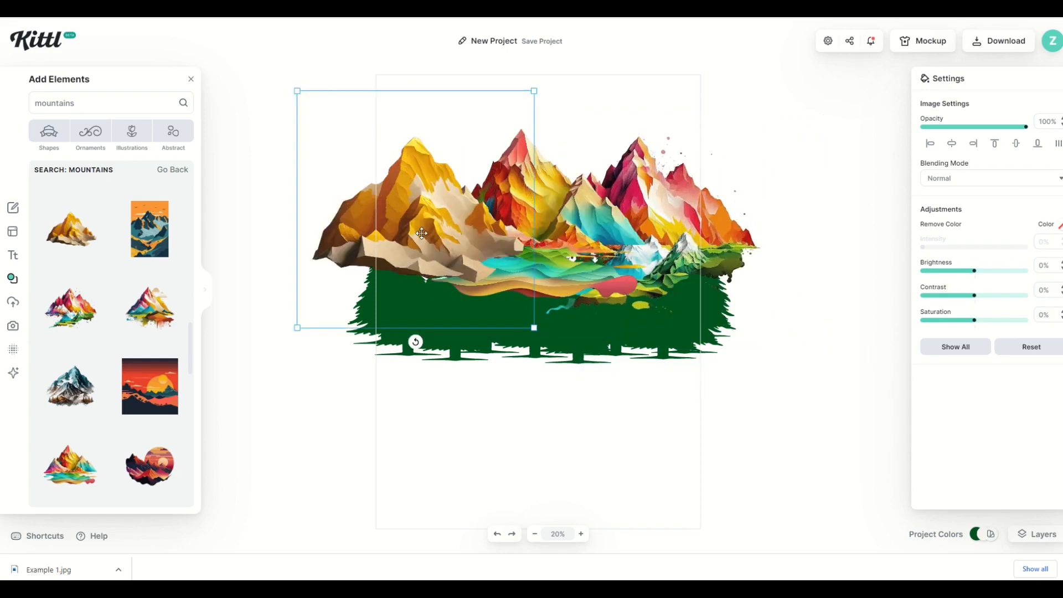
- Group the three mountain illustrations together
shift+click(537, 203)
shift+click(673, 201)
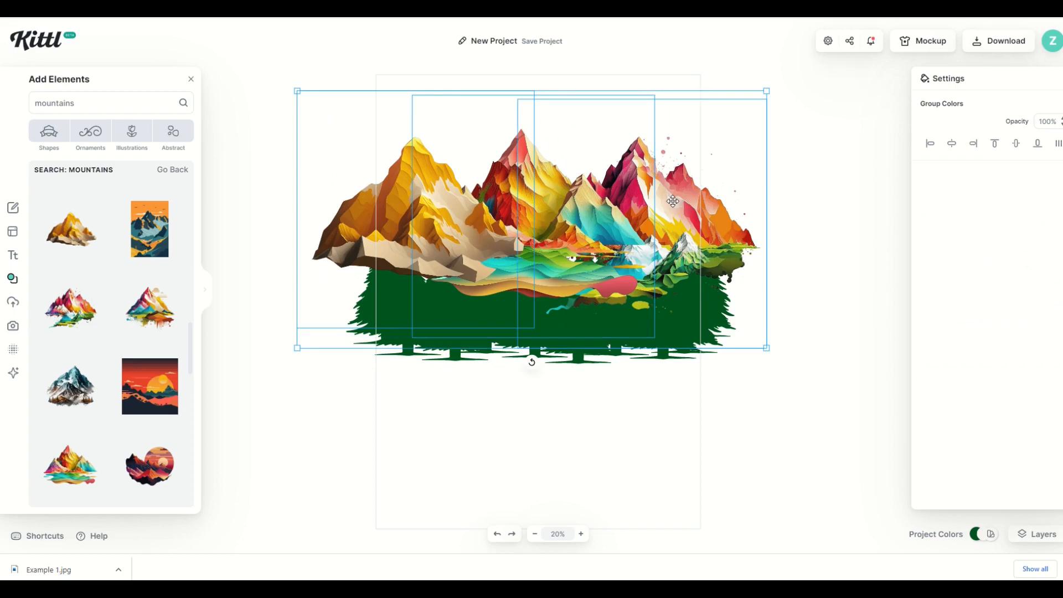
right_click(673, 201)
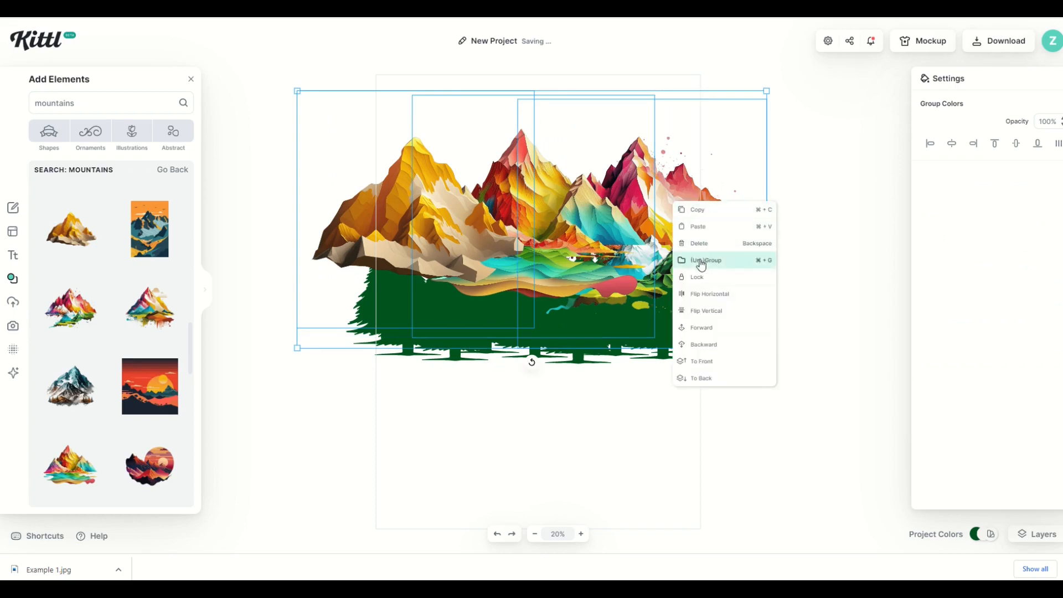
click(699, 259)
click(340, 422)
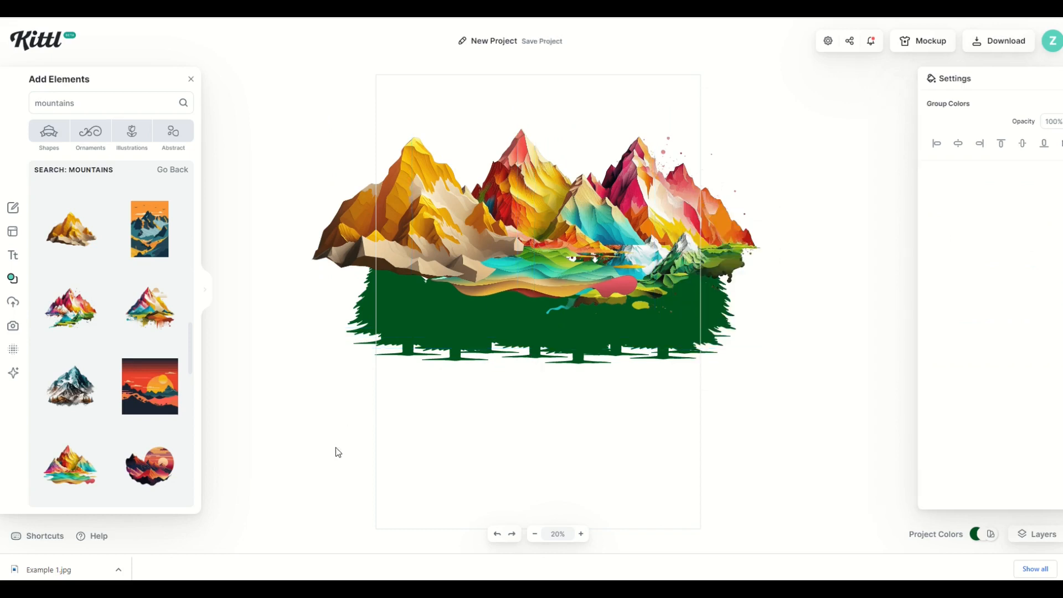
- Send the mountain group behind the green trees and shift the tree row slightly up and to the right
click(479, 235)
right_click(479, 235)
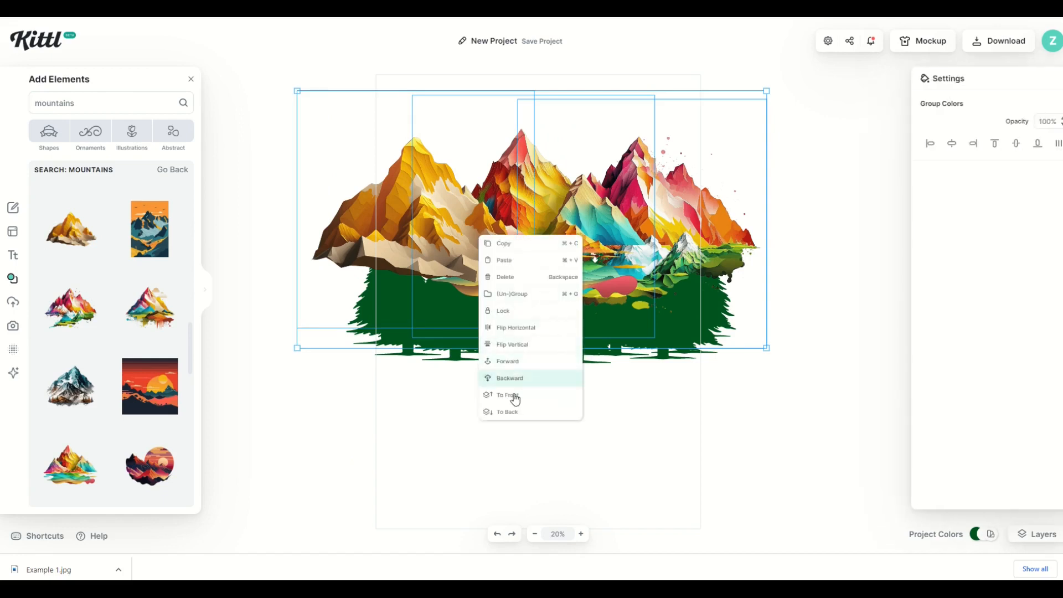
click(512, 410)
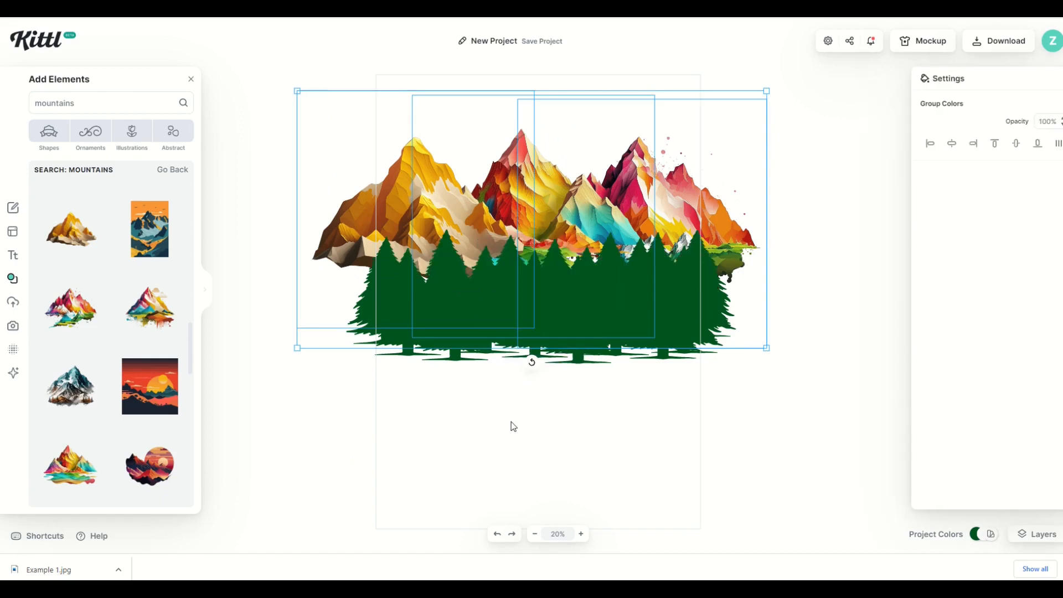
click(375, 388)
click(506, 304)
drag(506, 304, 510, 289)
click(455, 383)
- Search the elements for "ninja" and add the black ninja with gold paint splatters, enlarged in front of the trees
double_click(75, 103)
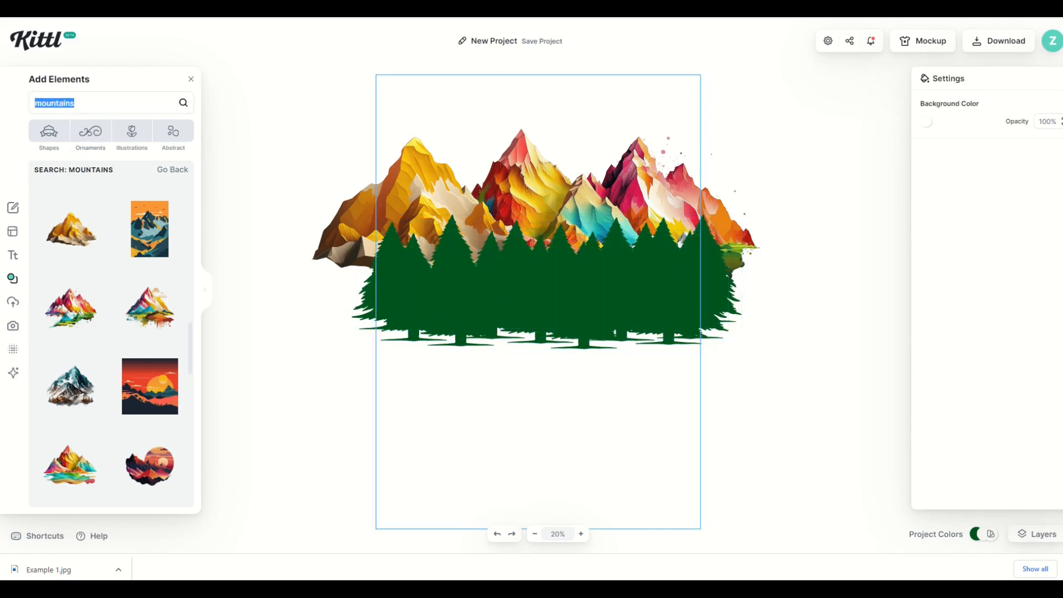
text(ninja)
key(Return)
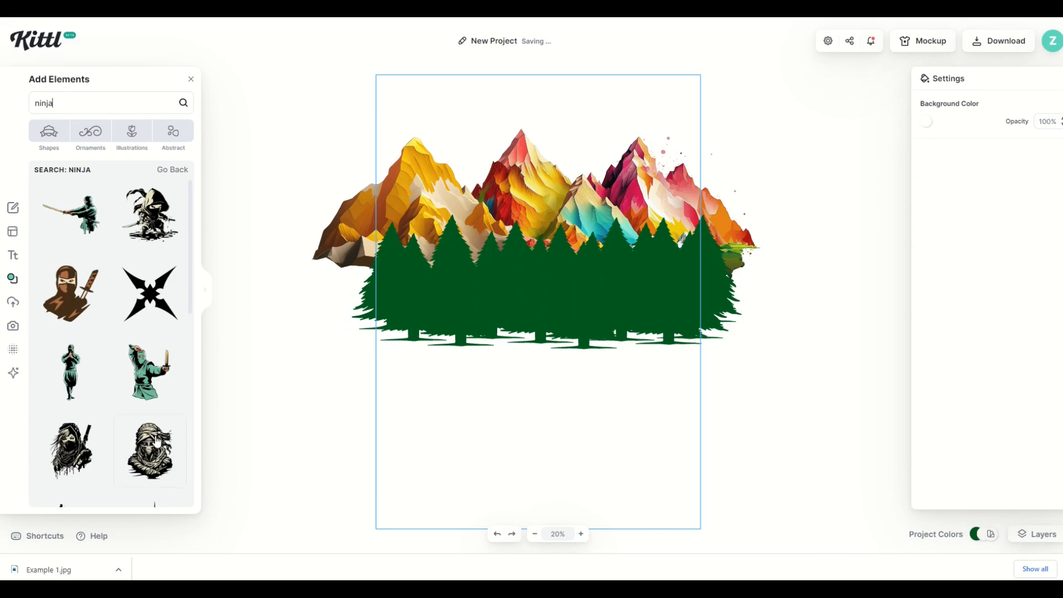
scroll(106, 437, down, 5)
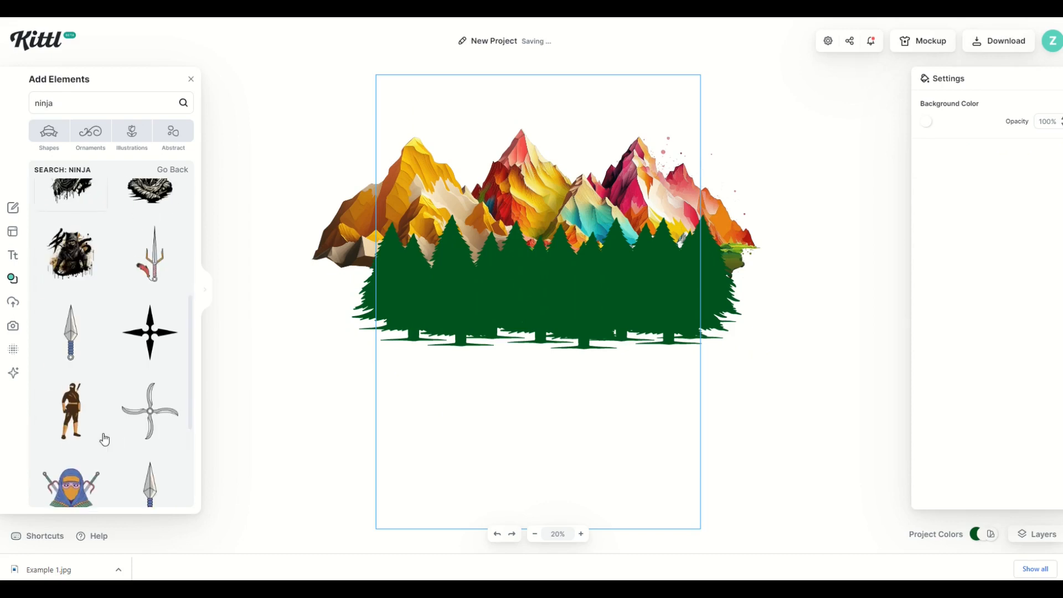
click(74, 258)
- Set the artboard's background color to medium gray
click(674, 86)
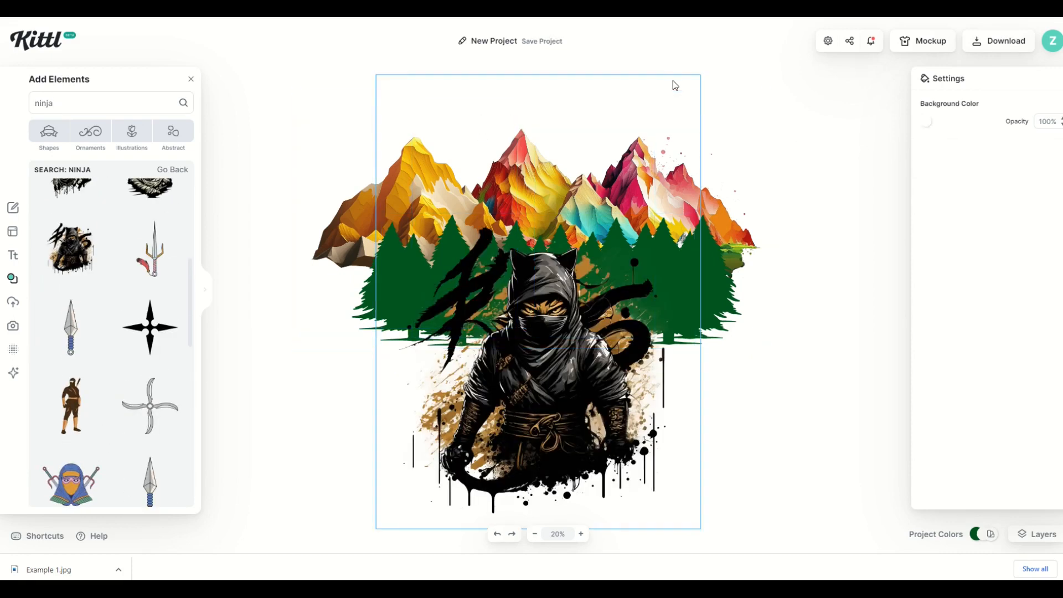
click(926, 121)
drag(816, 175, 697, 200)
click(222, 398)
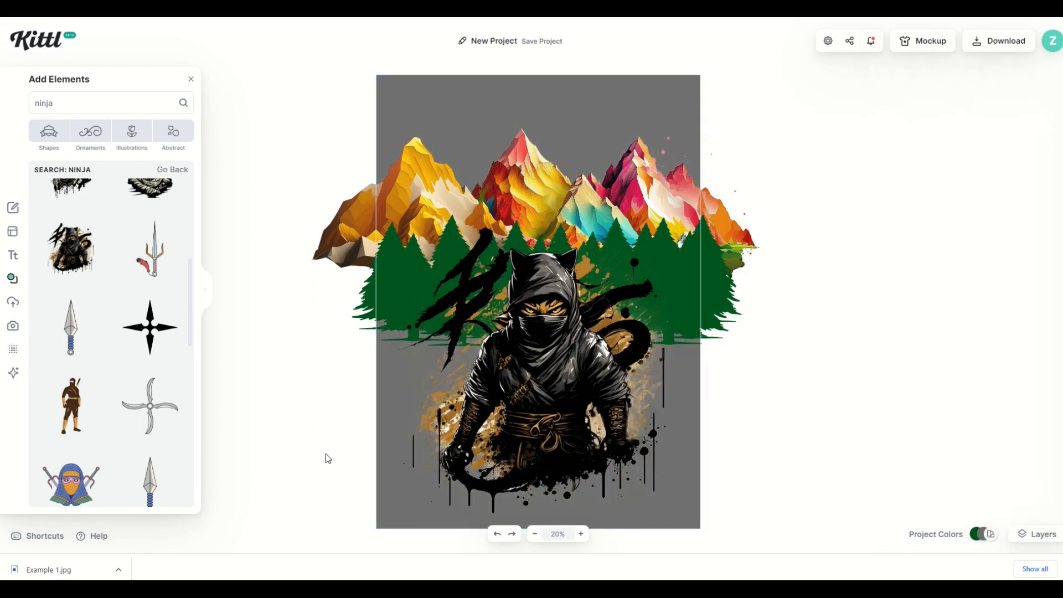
- Nudge the black ninja to fine-tune its position in the lower half of the artboard
click(538, 413)
drag(538, 413, 541, 414)
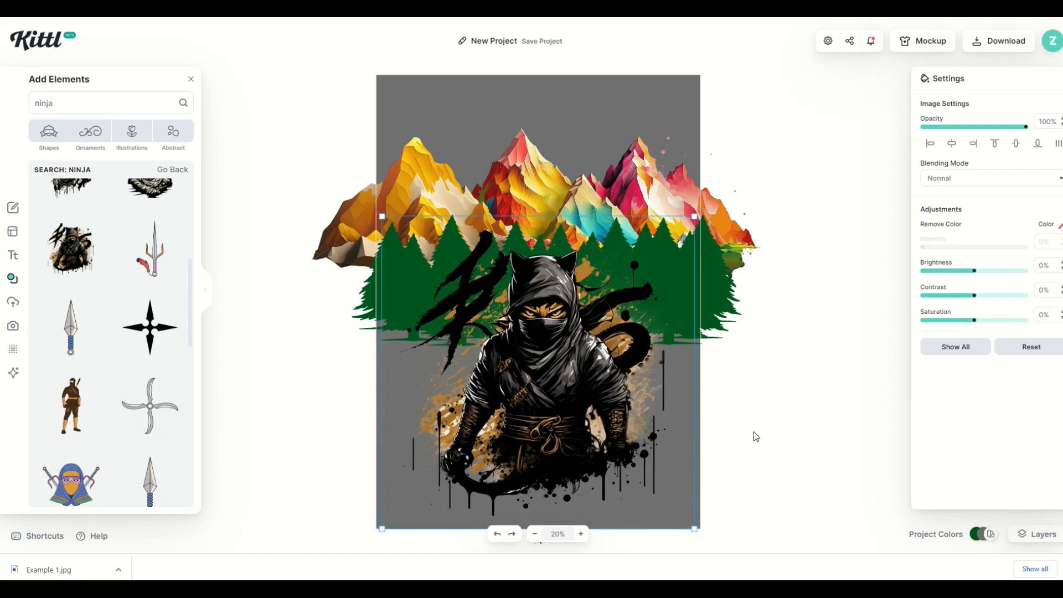
click(798, 436)
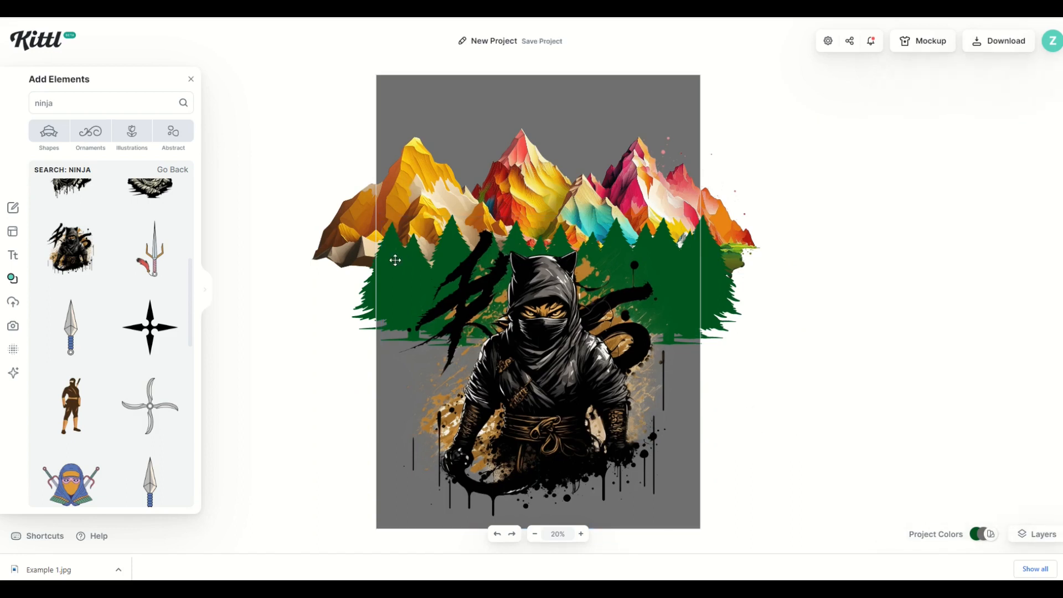
click(545, 368)
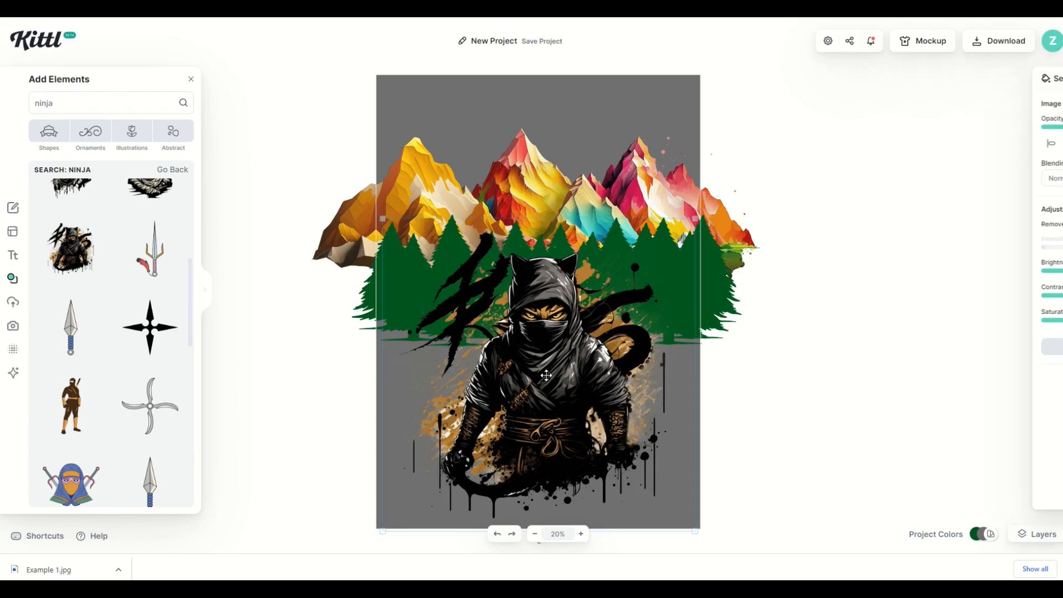
click(295, 342)
- Add a circle from the basic shapes and place it over the middle mountain, above the ninja's head
double_click(63, 102)
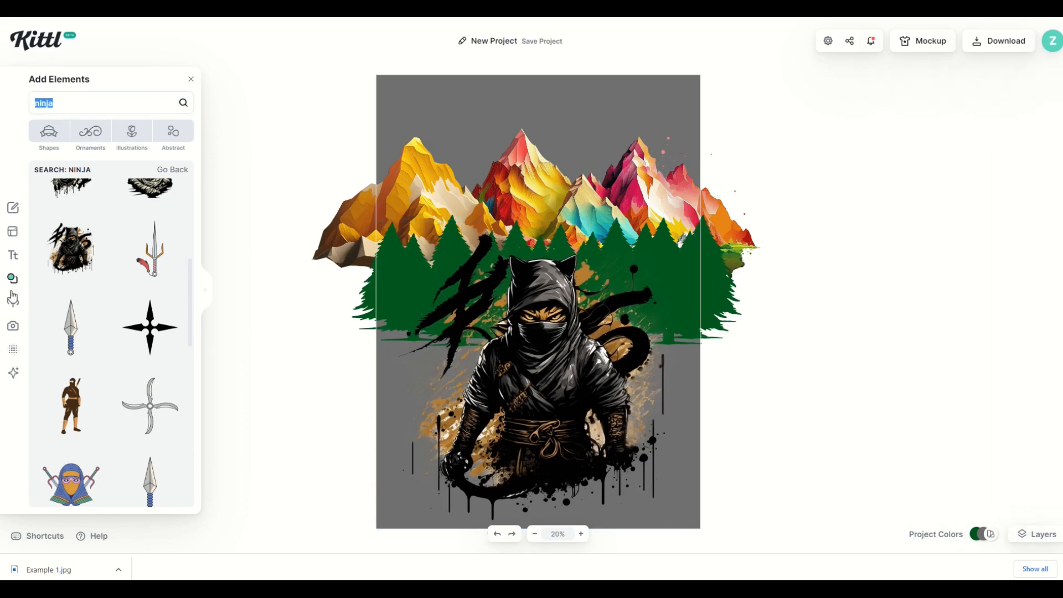
click(12, 280)
click(49, 283)
click(49, 135)
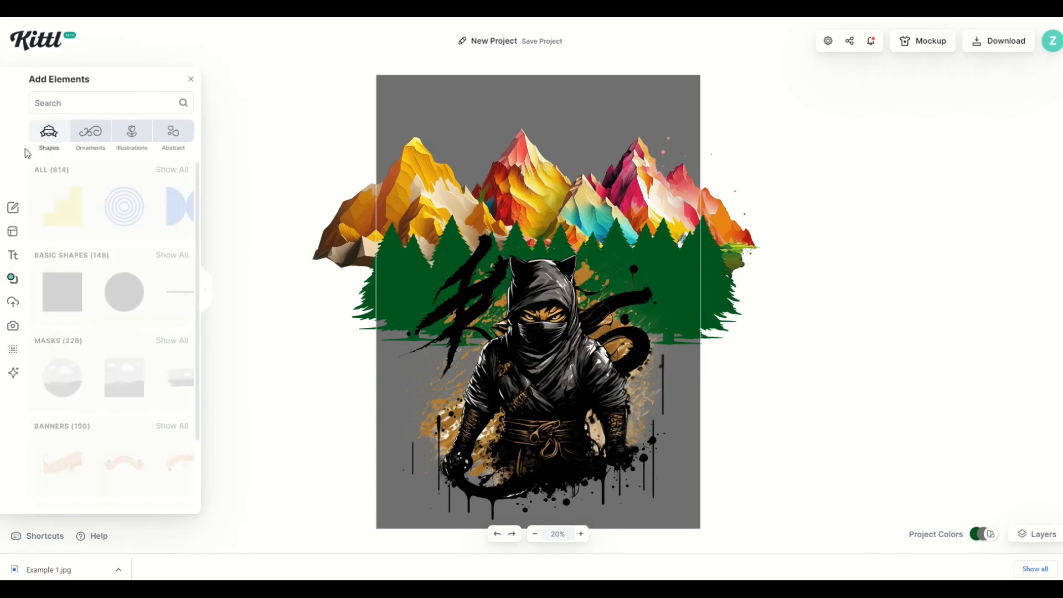
click(115, 308)
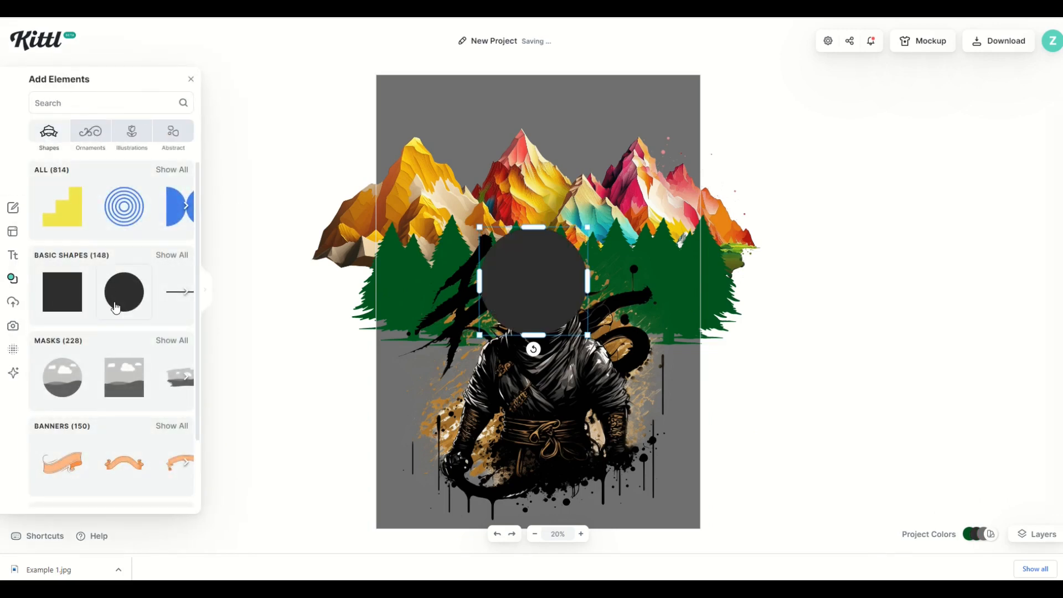
drag(518, 297, 507, 240)
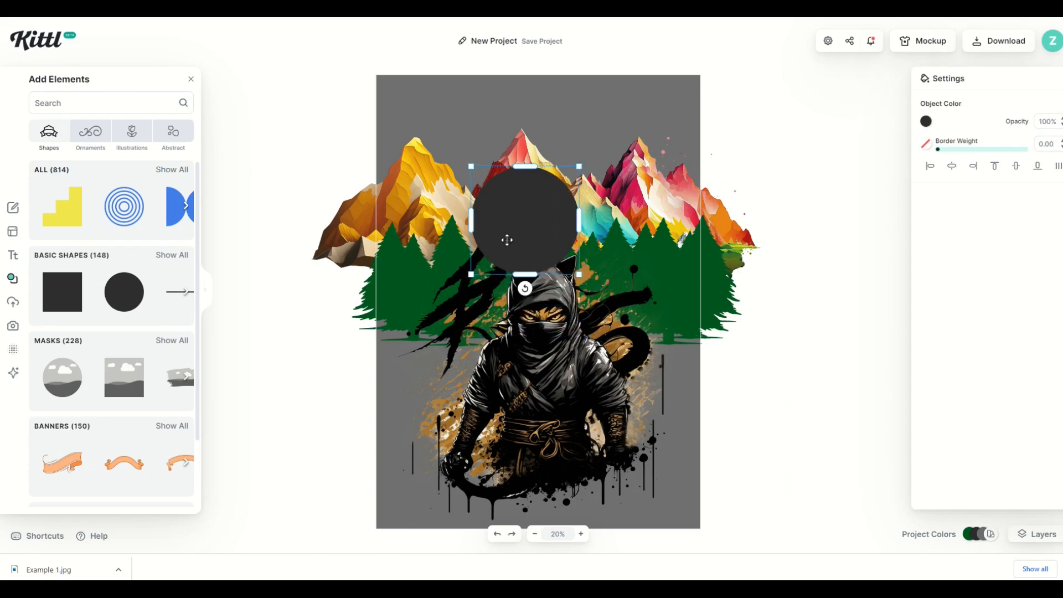
- Recolor the circle bright orange, hex ff6a00
click(923, 124)
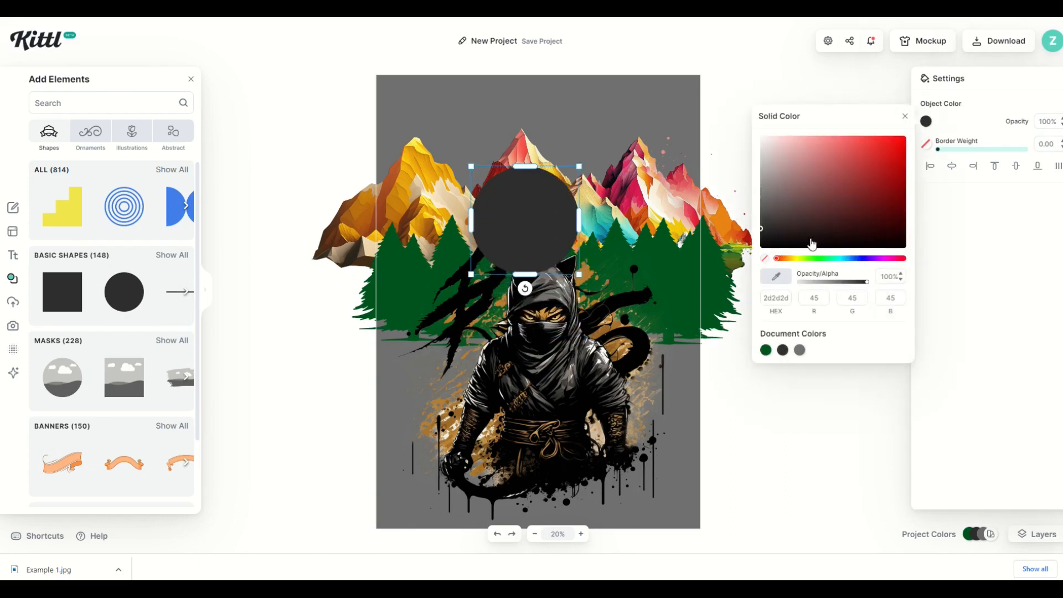
click(785, 258)
click(832, 199)
drag(837, 201, 908, 135)
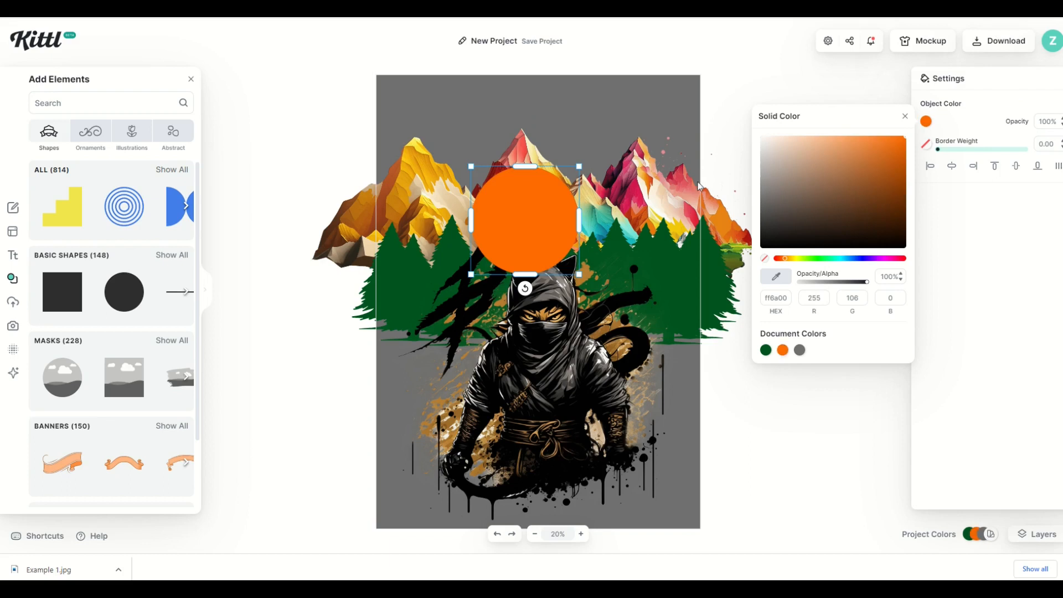
- Move the orange circle up and to the right above the mountains and send it to the back as a sun
drag(529, 222, 582, 156)
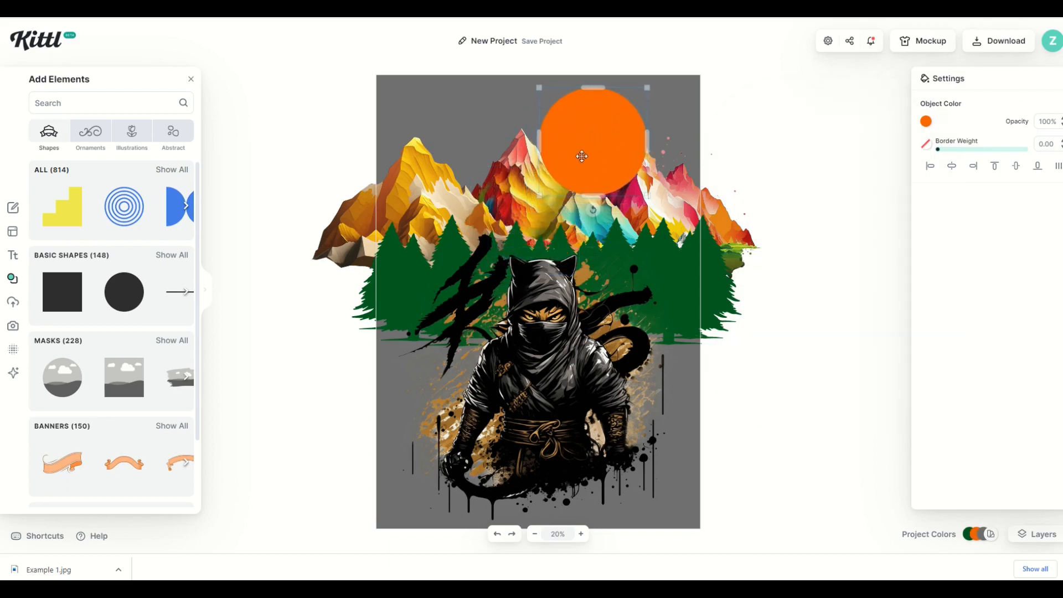
right_click(582, 157)
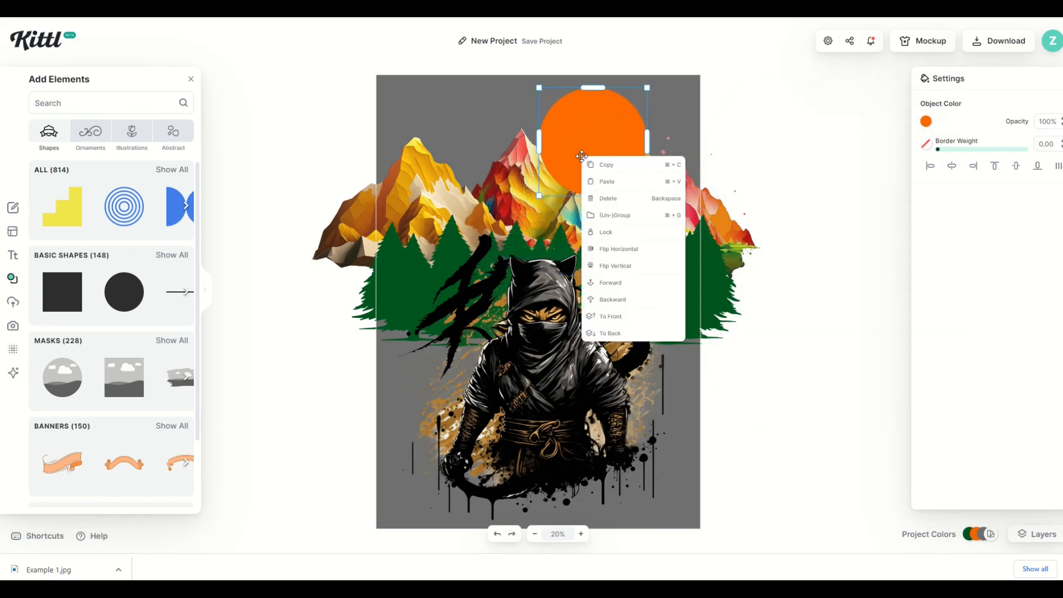
click(610, 332)
click(868, 251)
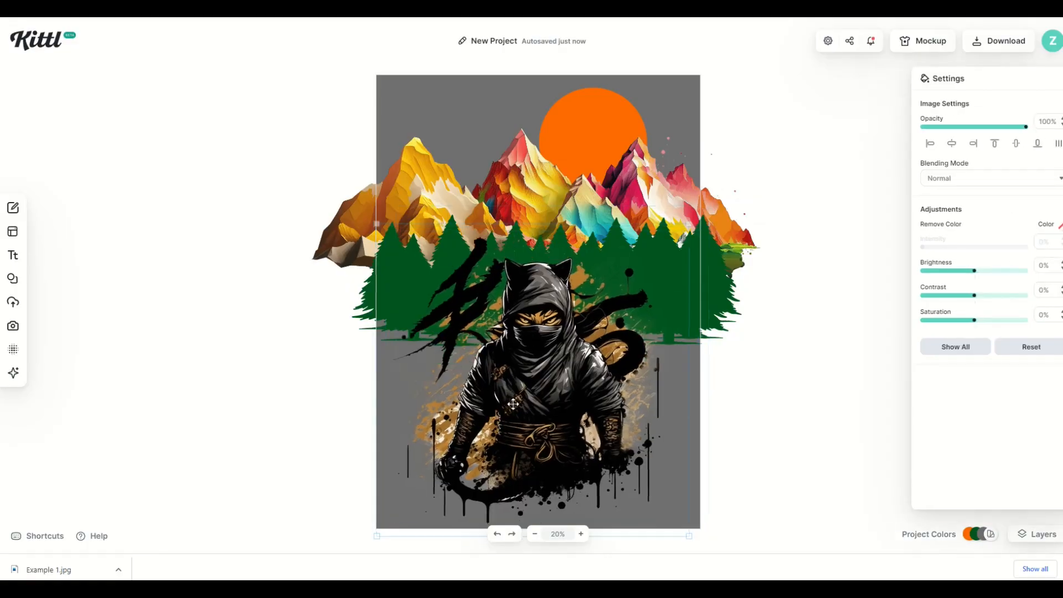
- Shift the ninja slightly up and to the right, and delete the orange sun circle
drag(513, 403, 551, 378)
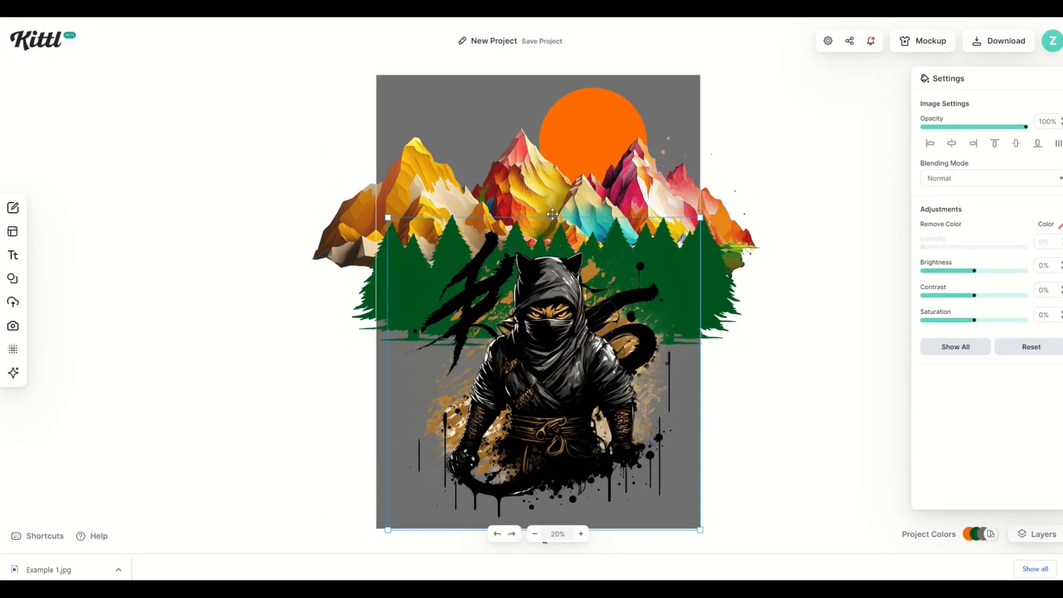
click(571, 132)
key(Delete)
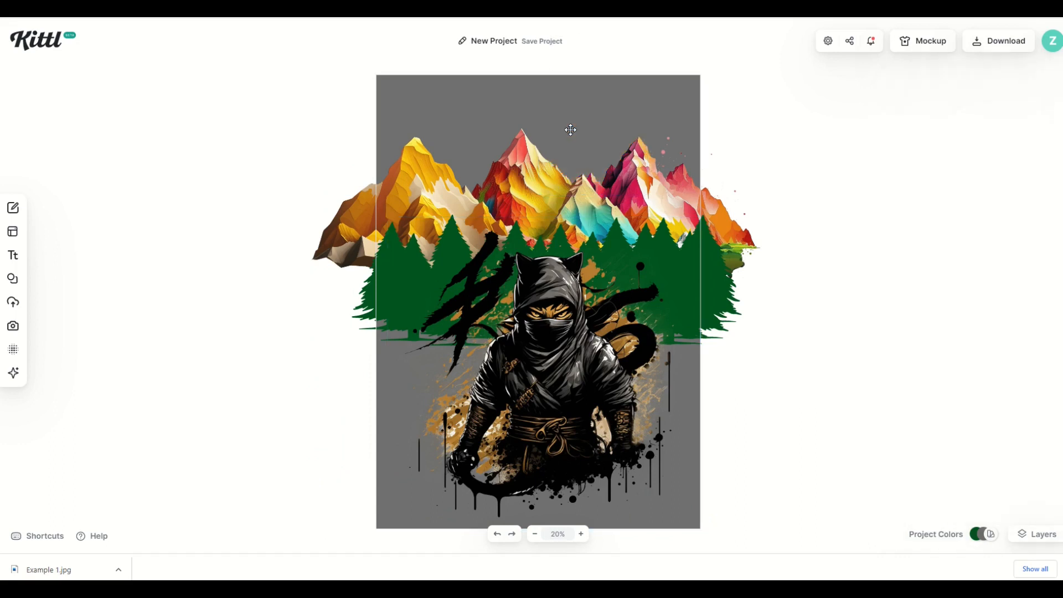
- Delete the mountain group and the row of green trees, keeping only the ninja on the gray background
click(445, 187)
key(Delete)
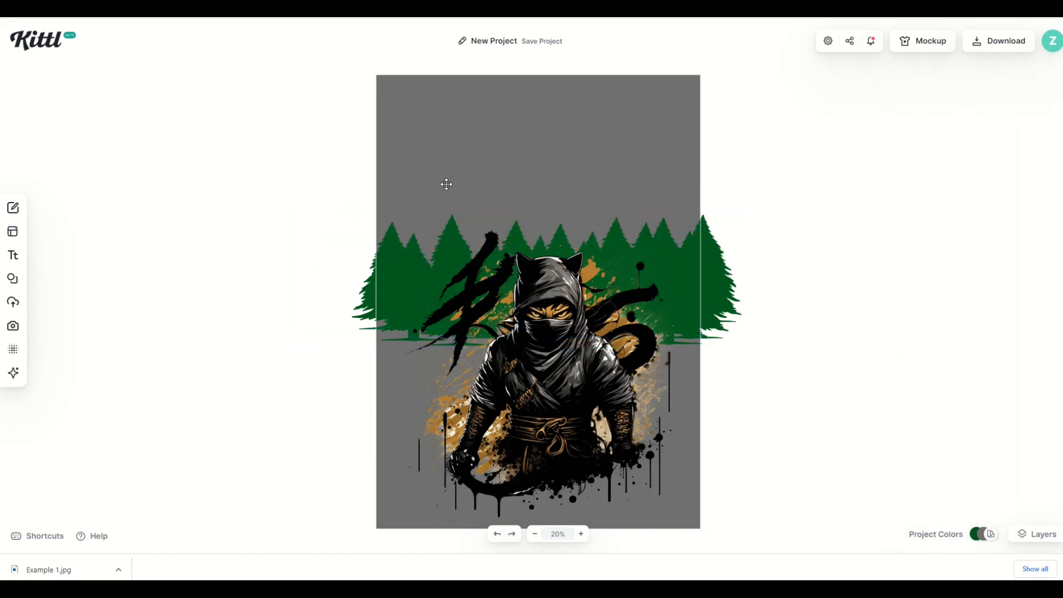
click(395, 269)
key(Delete)
- Move the ninja up to the middle of the artboard
click(557, 386)
drag(556, 386, 548, 314)
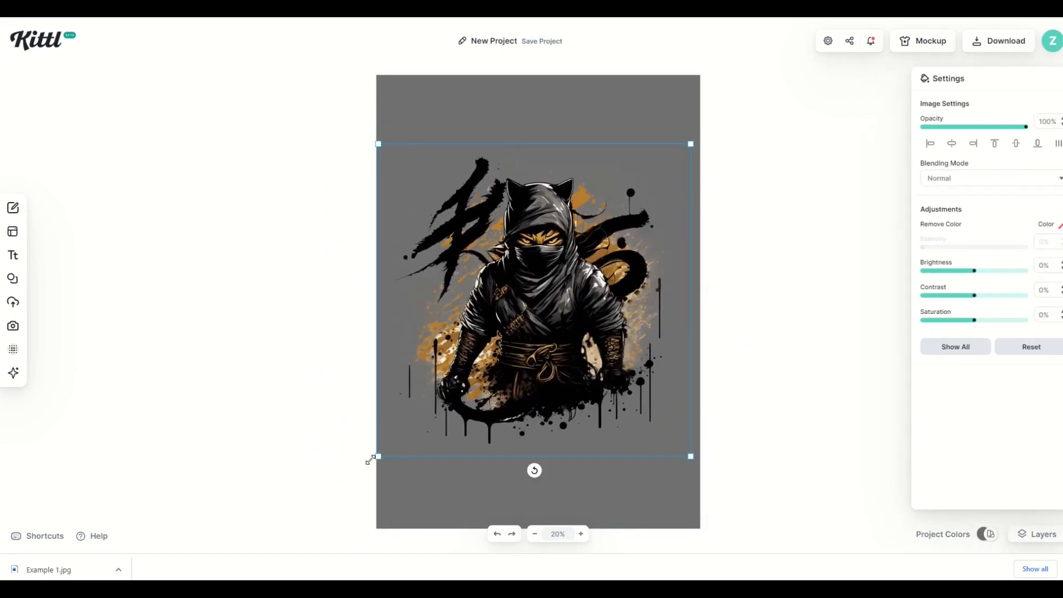
- Enlarge the ninja image past the artboard's side edges and centre it horizontally, leaving space below it
drag(369, 460, 270, 561)
drag(528, 409, 579, 323)
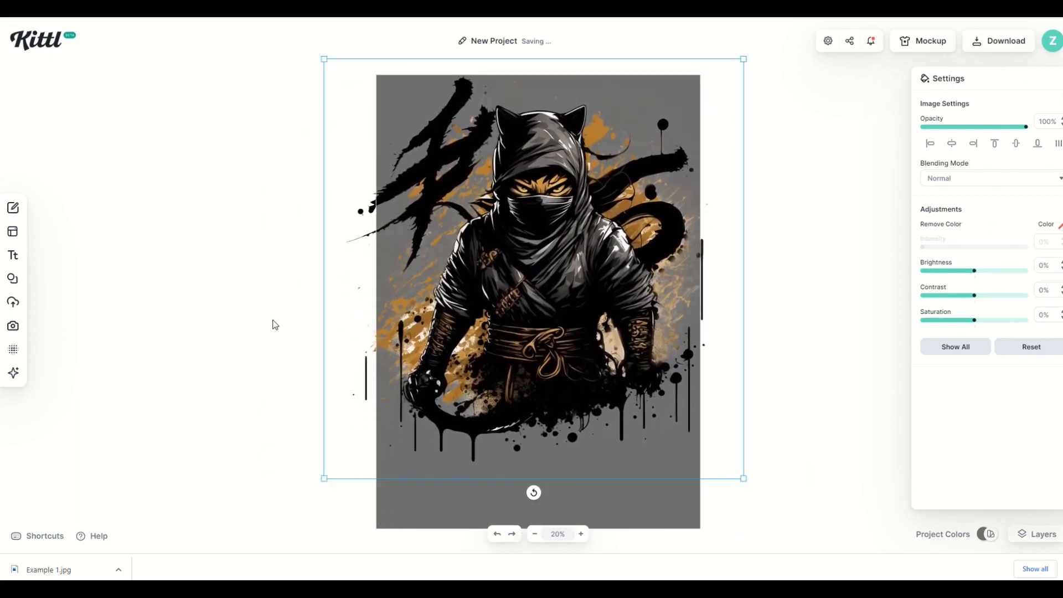
click(274, 325)
- Add a headline, enlarge it to about size 712, and place it beneath the ninja
mouse_move(14, 258)
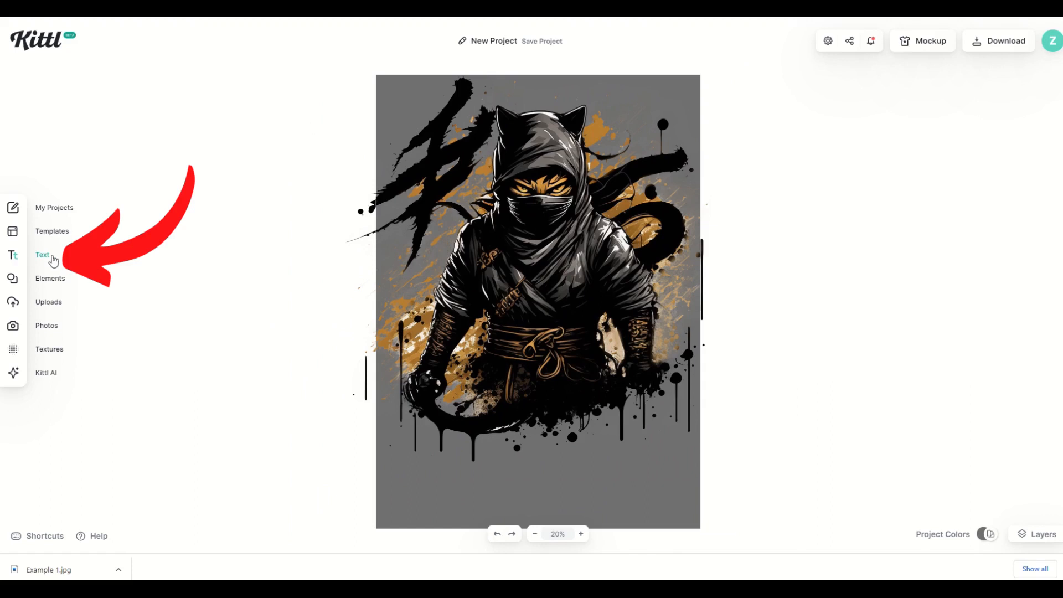
click(54, 260)
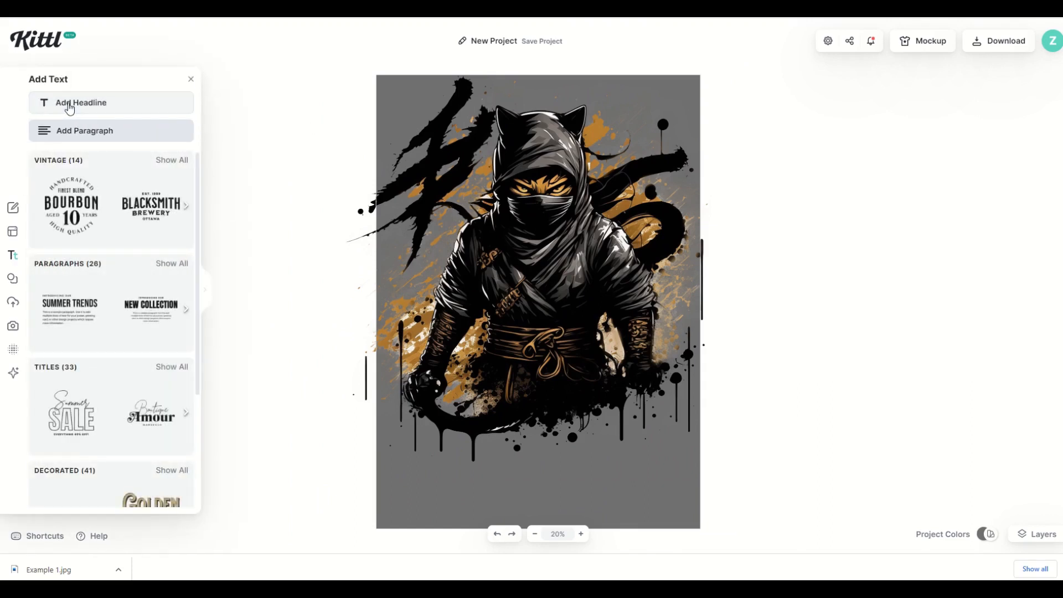
click(69, 106)
click(533, 283)
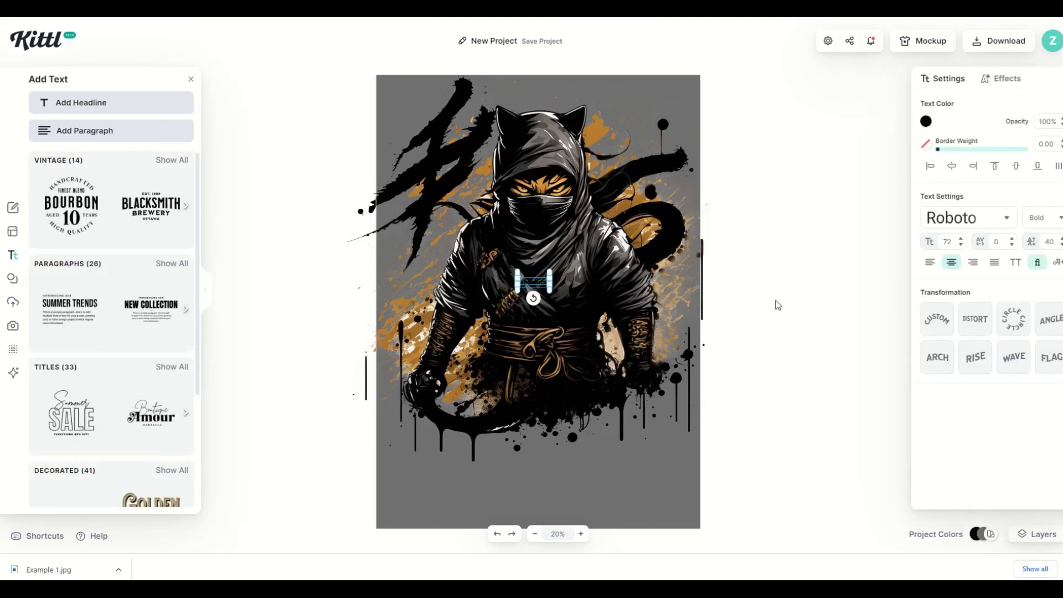
drag(529, 282, 787, 388)
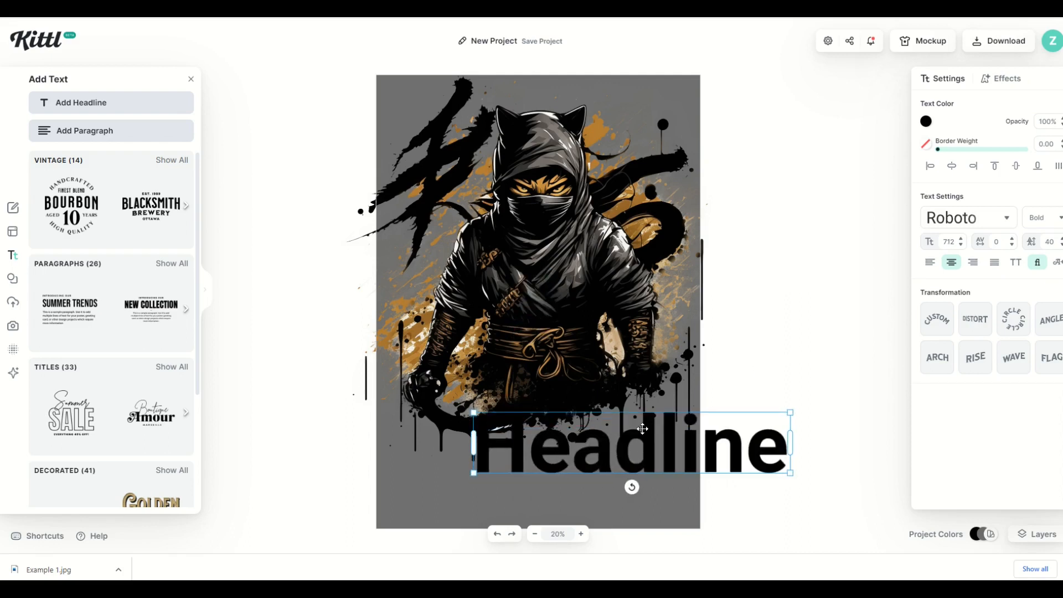
drag(626, 440, 529, 483)
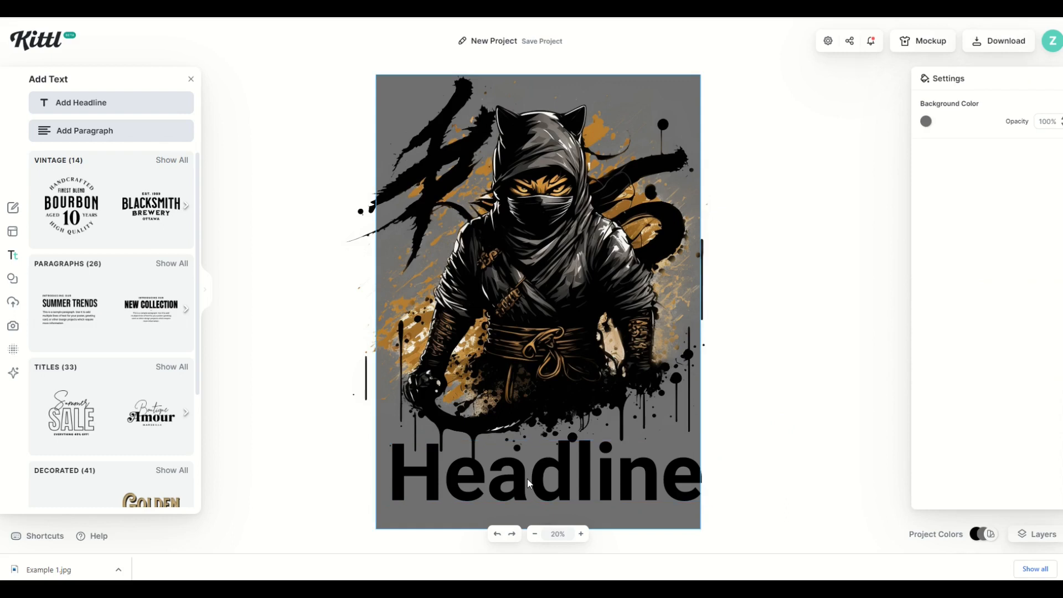
- Replace the headline text with ATTACK and fit it centred below the ninja at about size 593
double_click(526, 466)
text(AATTA)
key(BackSpace)
key(BackSpace)
key(BackSpace)
key(BackSpace)
text(TTACK)
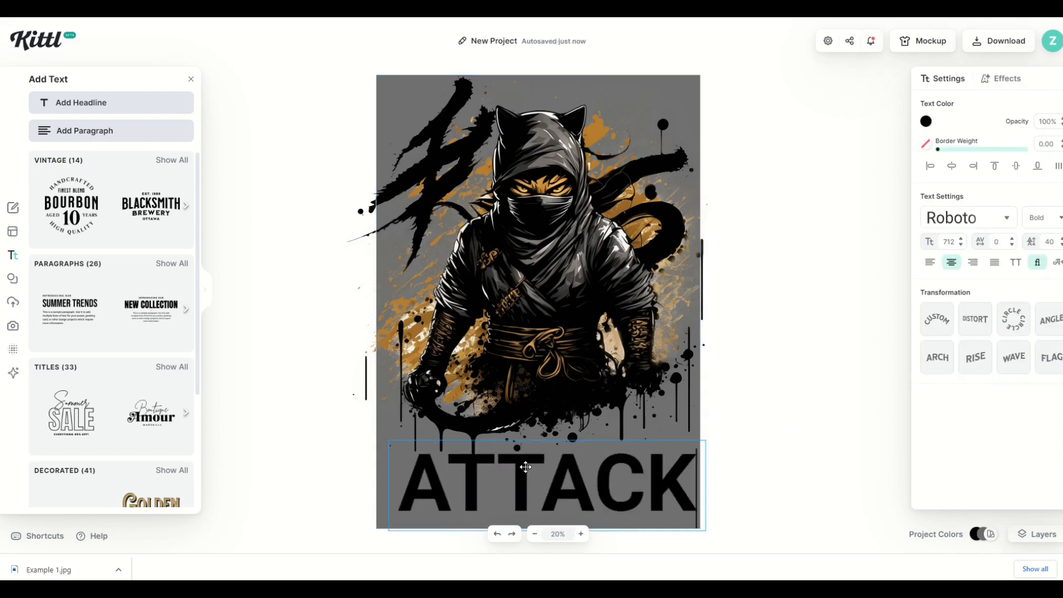
click(784, 462)
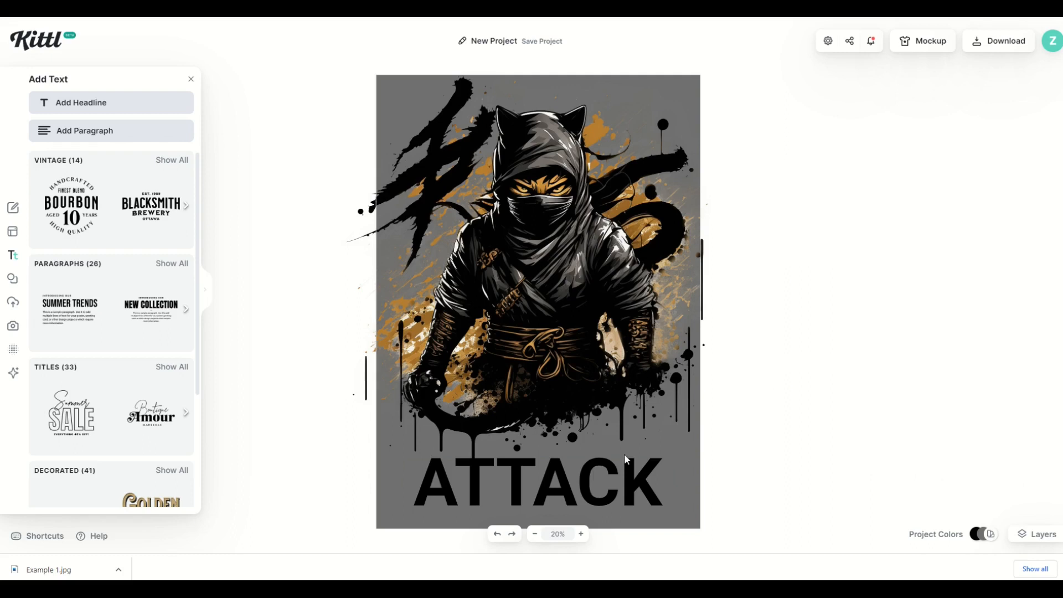
- Change the ATTACK text's typeface to Neon Sans
click(547, 483)
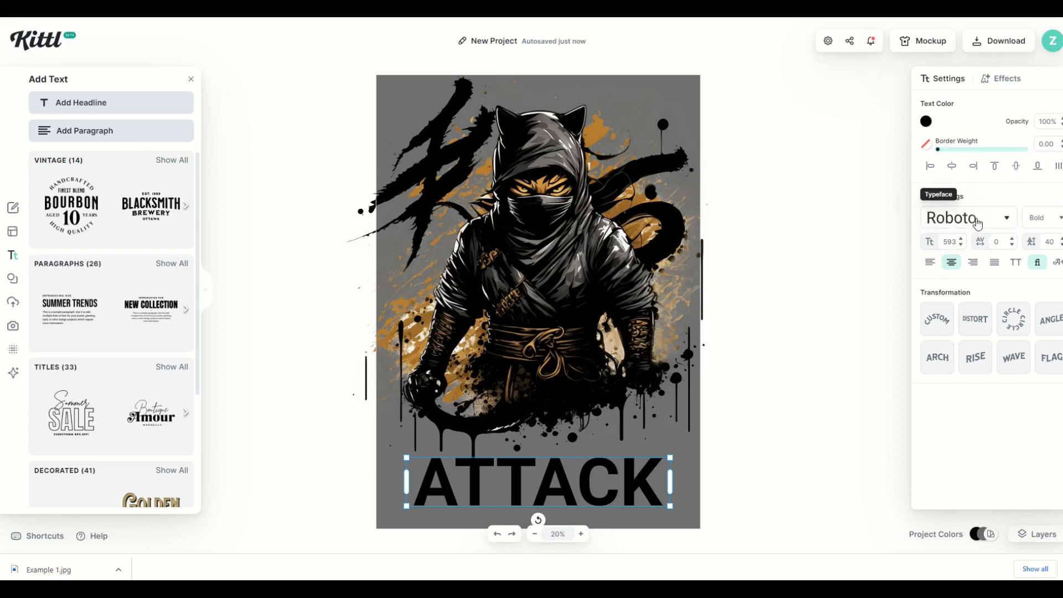
click(1005, 221)
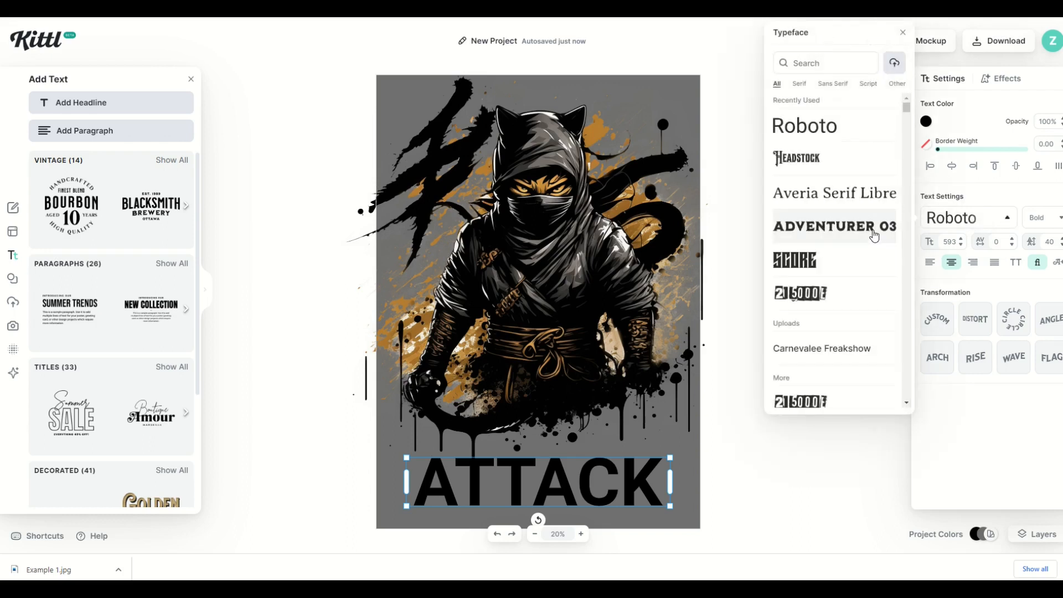
scroll(836, 188, down, 5)
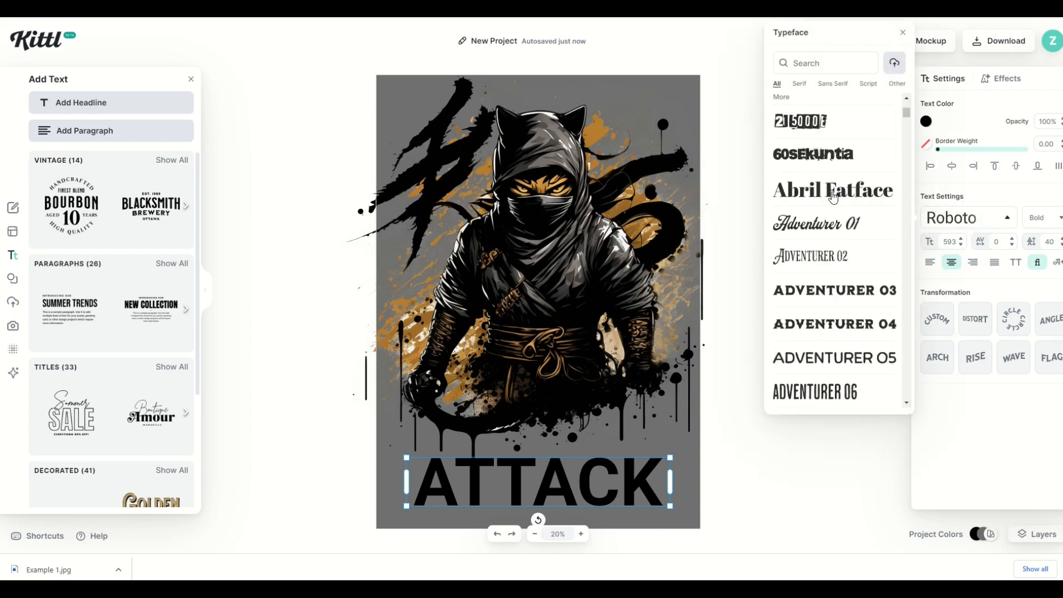
scroll(834, 197, down, 9)
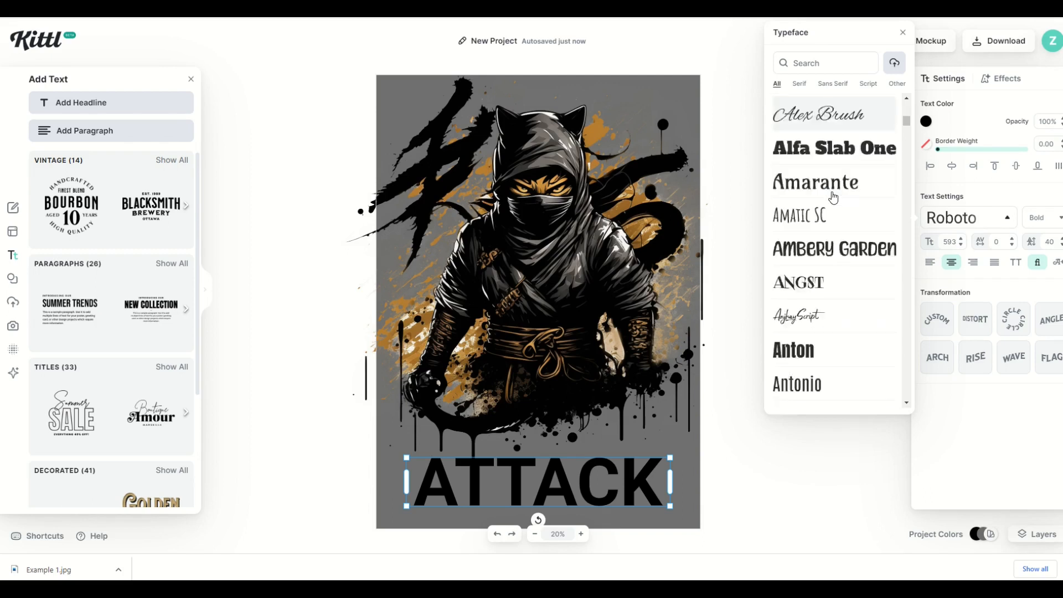
scroll(834, 197, down, 8)
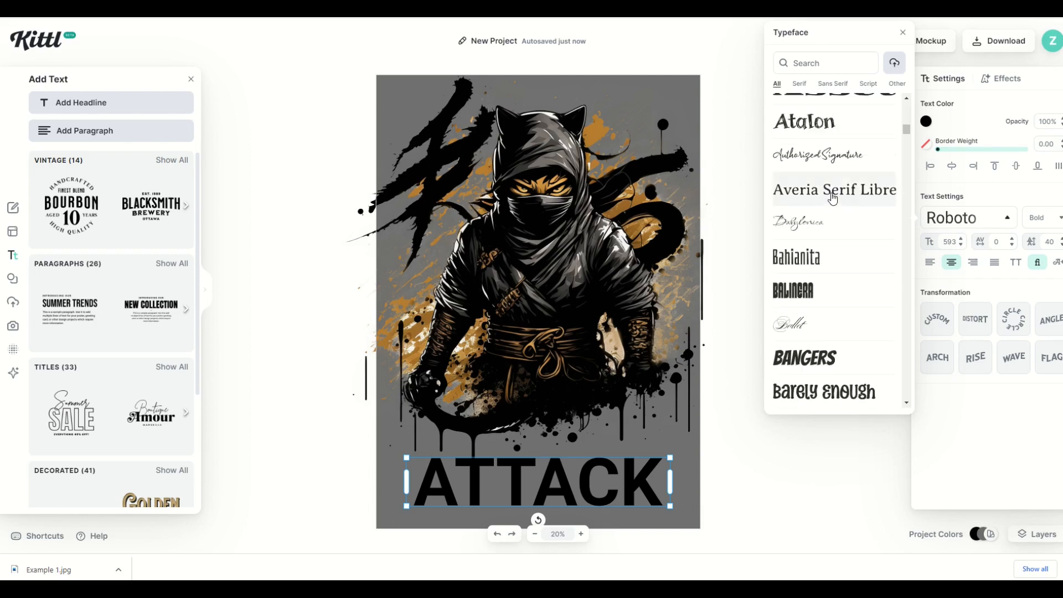
scroll(832, 199, down, 2)
drag(905, 135, 891, 282)
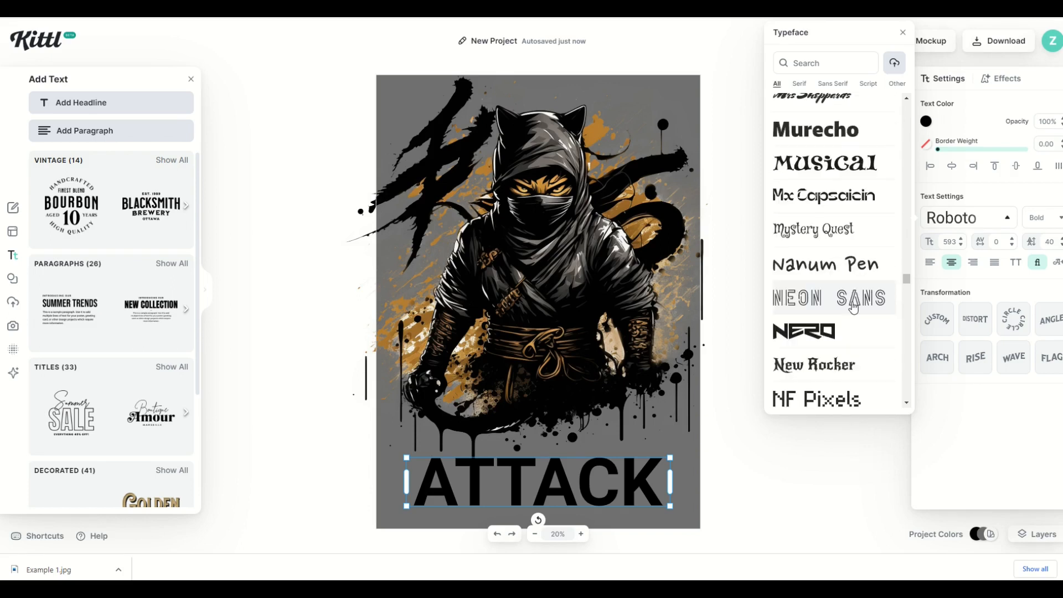
click(853, 306)
key(Escape)
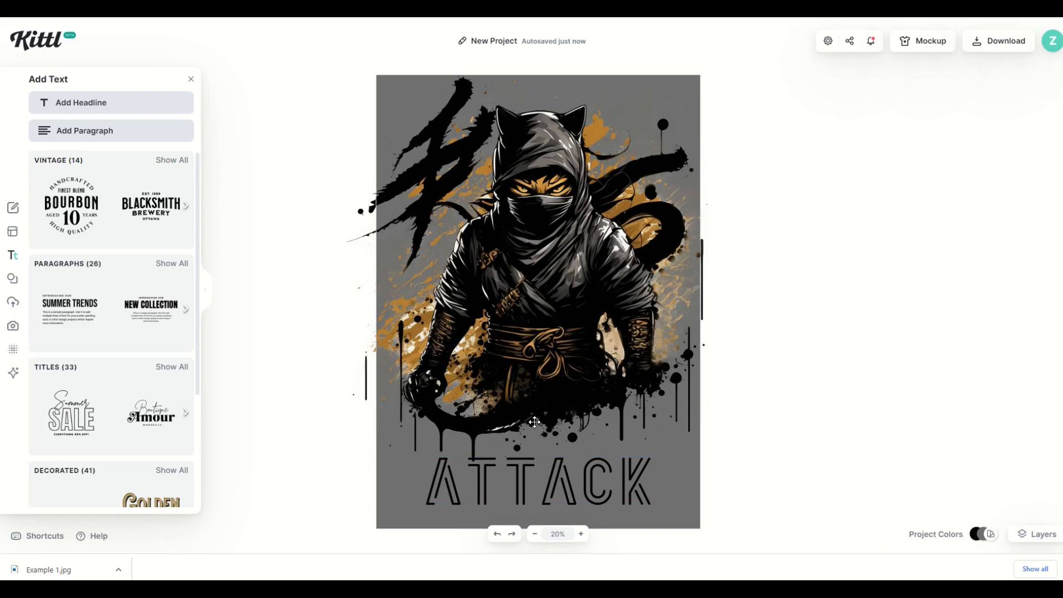
- Try colouring the ATTACK text with a brown sampled from the ninja artwork
click(511, 465)
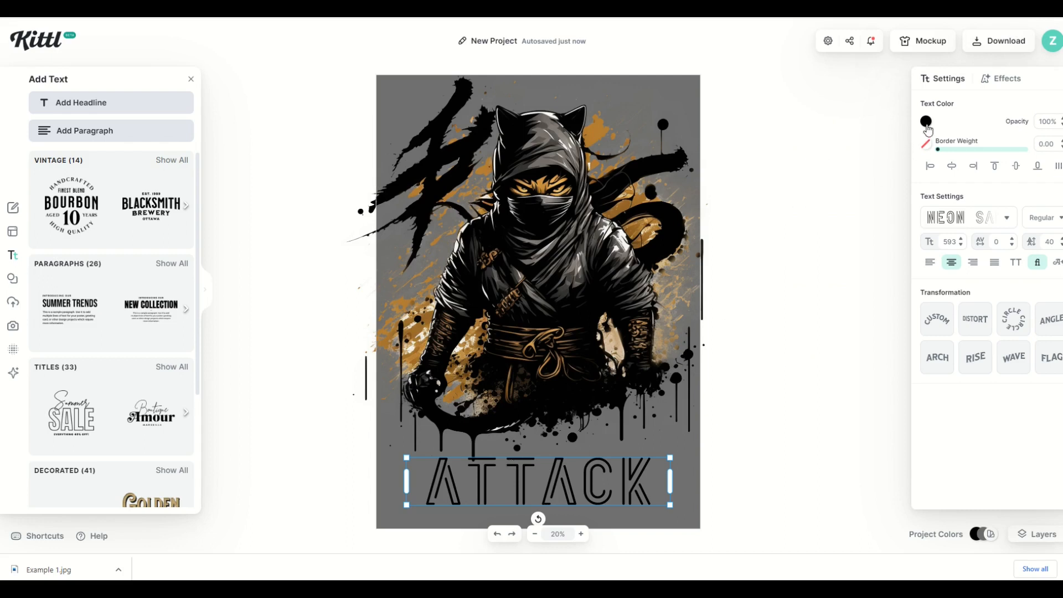
click(926, 122)
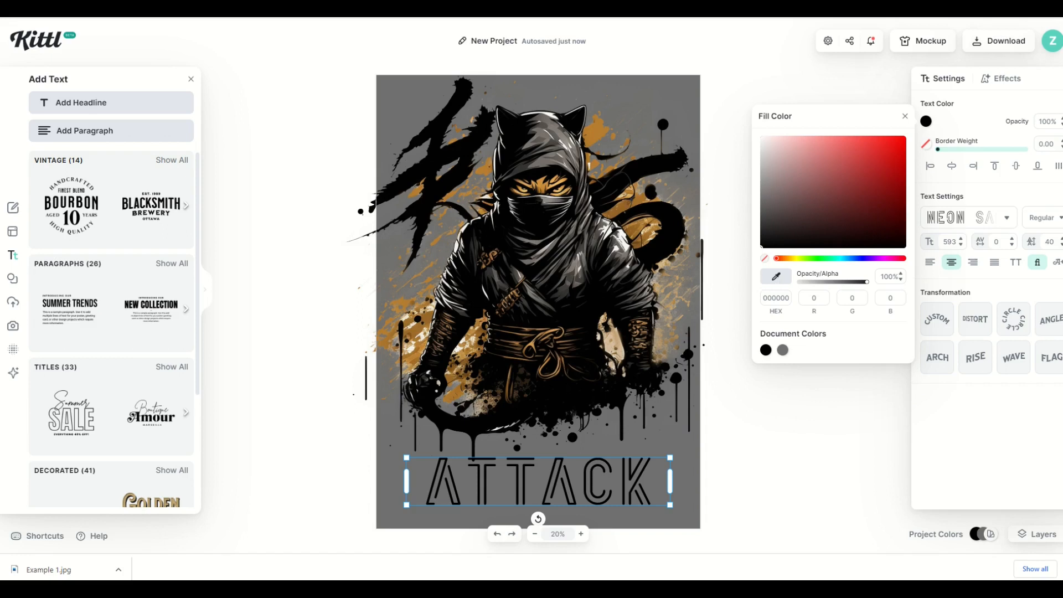
click(616, 209)
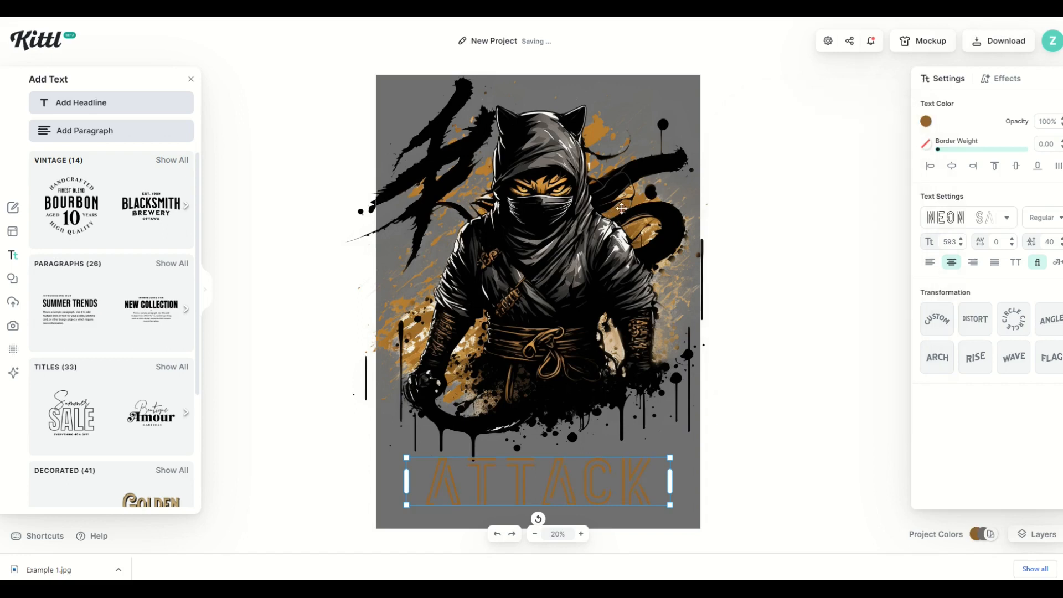
click(767, 472)
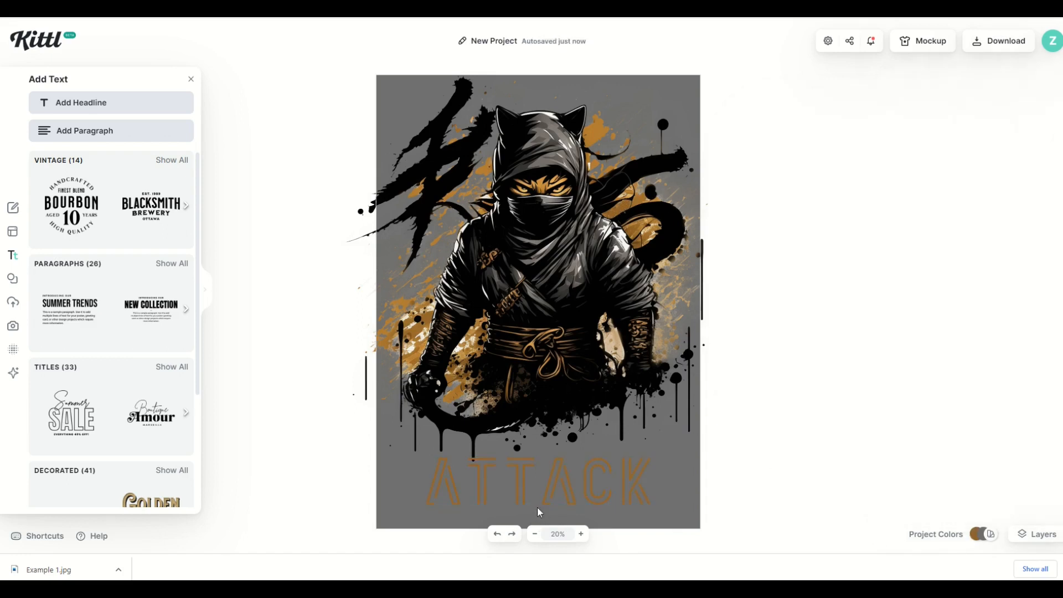
- Set the ATTACK text's fill colour to white
click(525, 503)
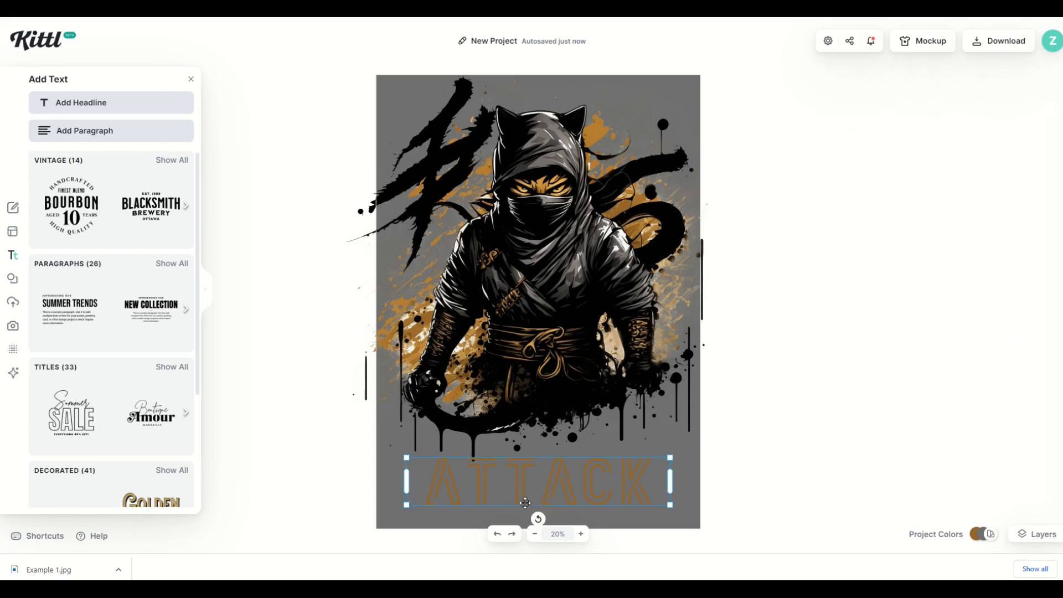
click(925, 122)
drag(864, 183, 723, 346)
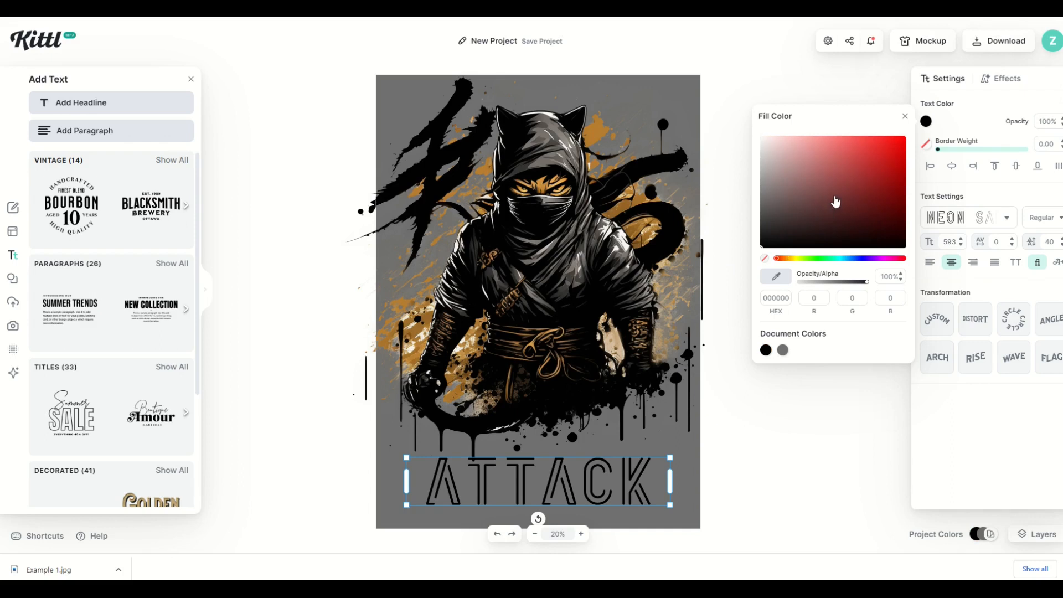
drag(836, 202, 692, 111)
click(762, 427)
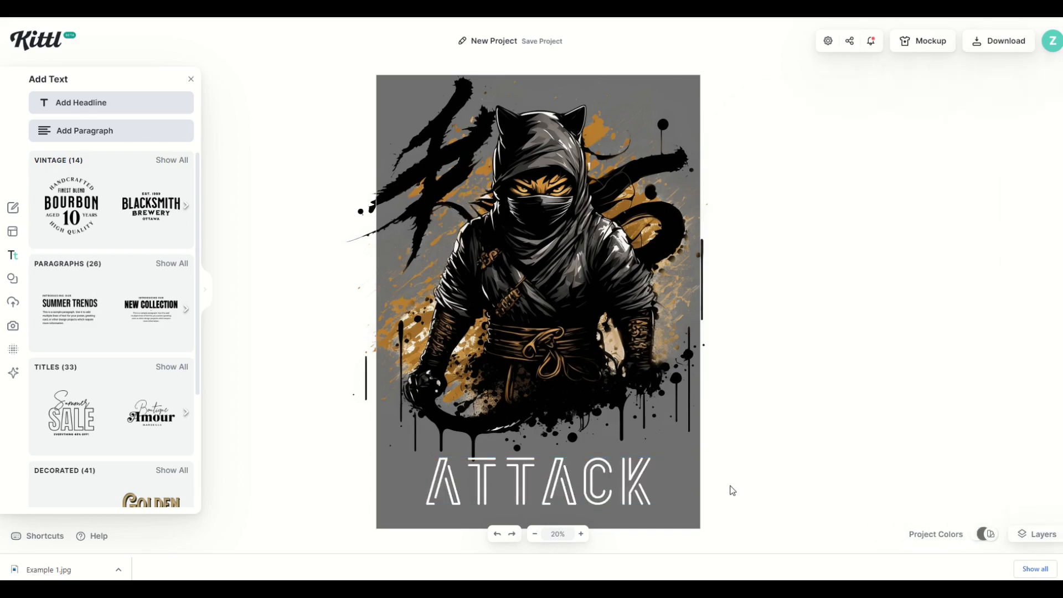
- Try several decoration effects on the ATTACK text and apply Fading Color Cut
click(392, 462)
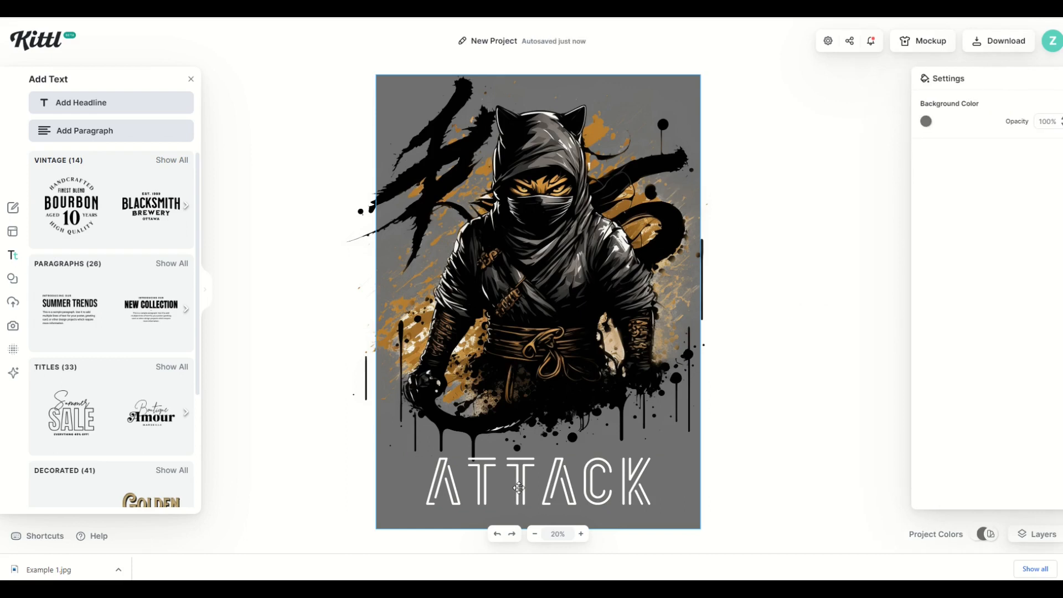
click(518, 488)
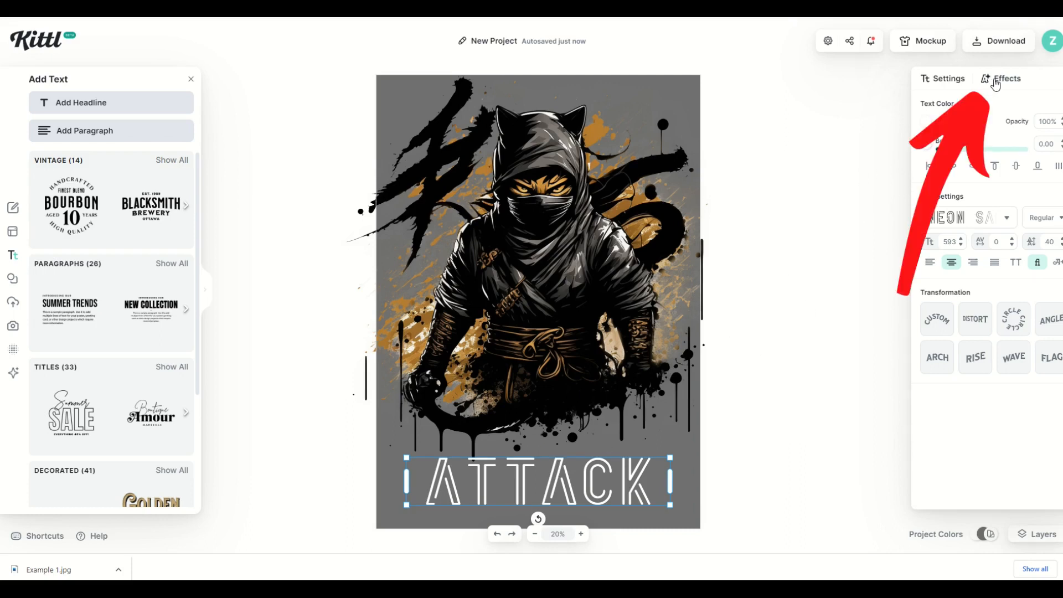
click(996, 83)
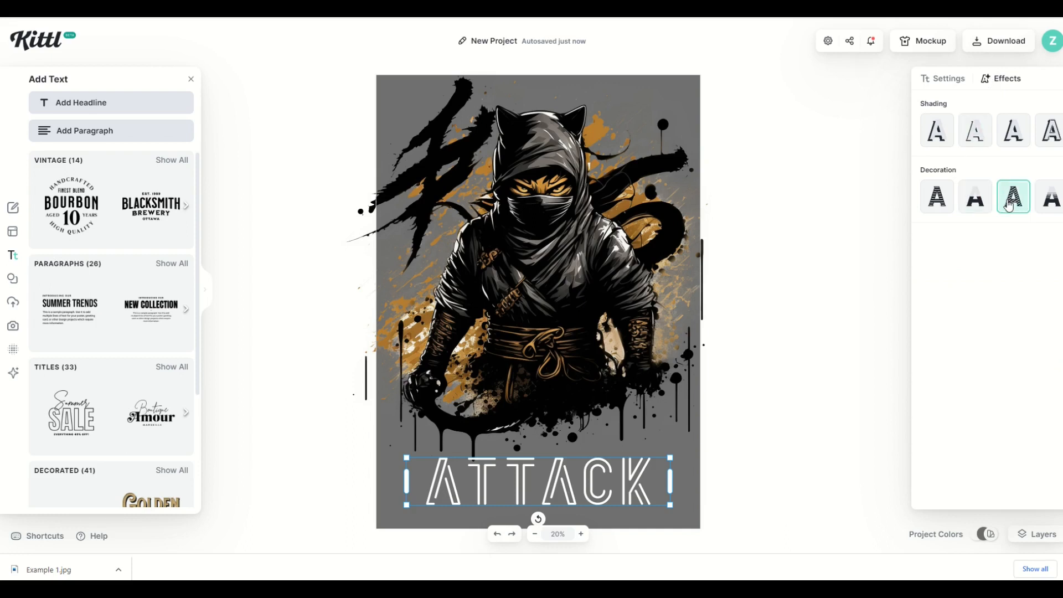
click(1009, 205)
click(937, 200)
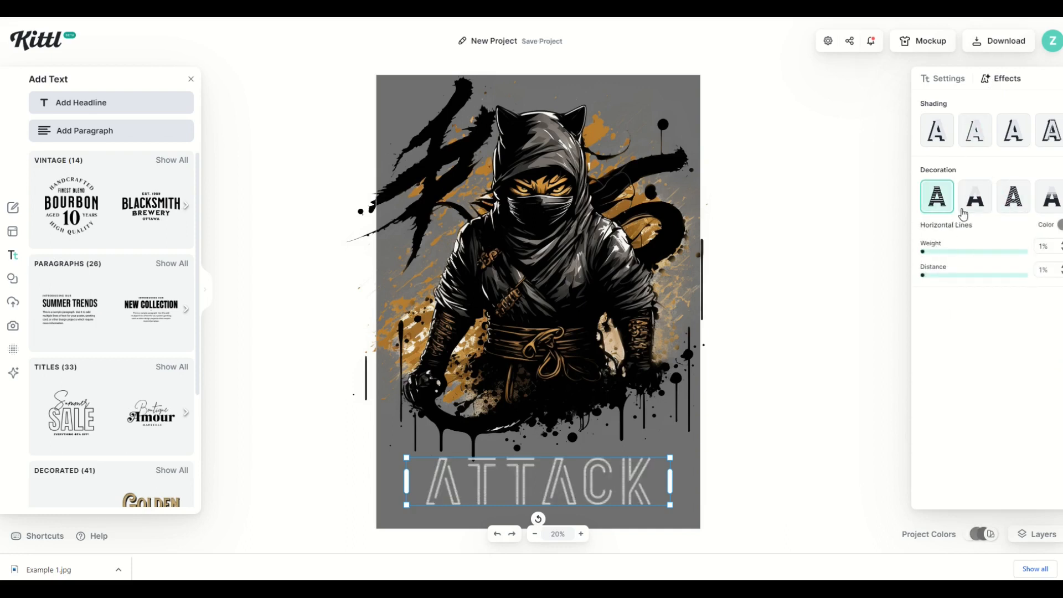
click(969, 207)
click(1049, 198)
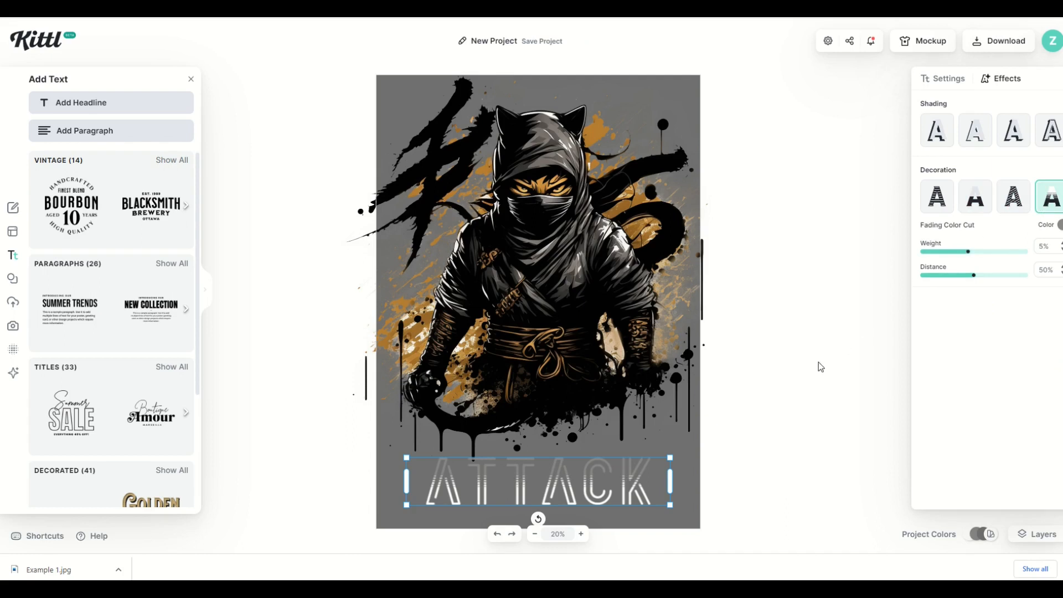
- Try Block Shadow and Drop Shadow shading on the ATTACK text and switch both off
click(1012, 138)
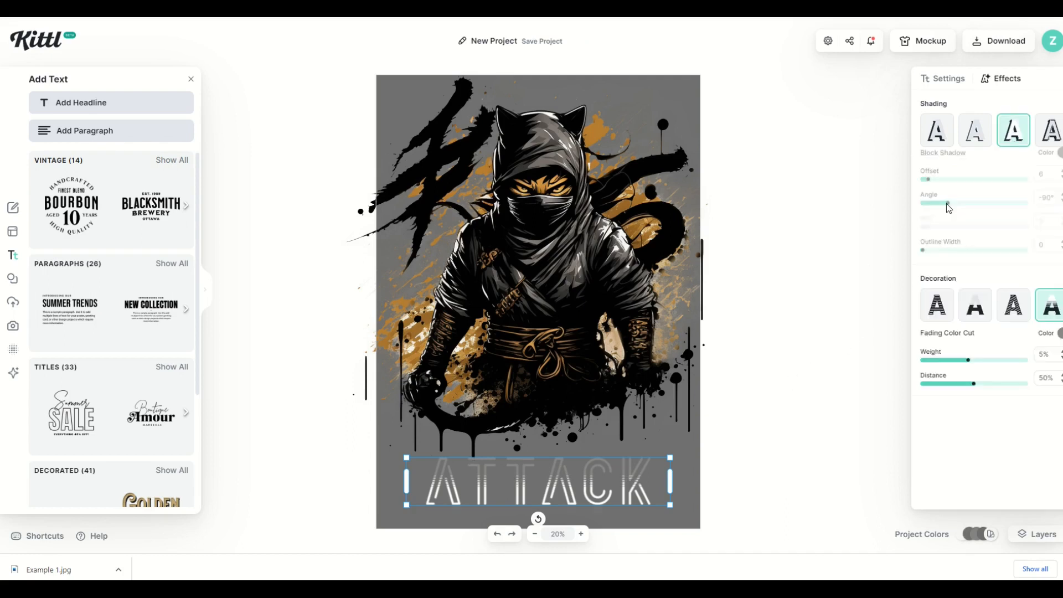
click(1003, 137)
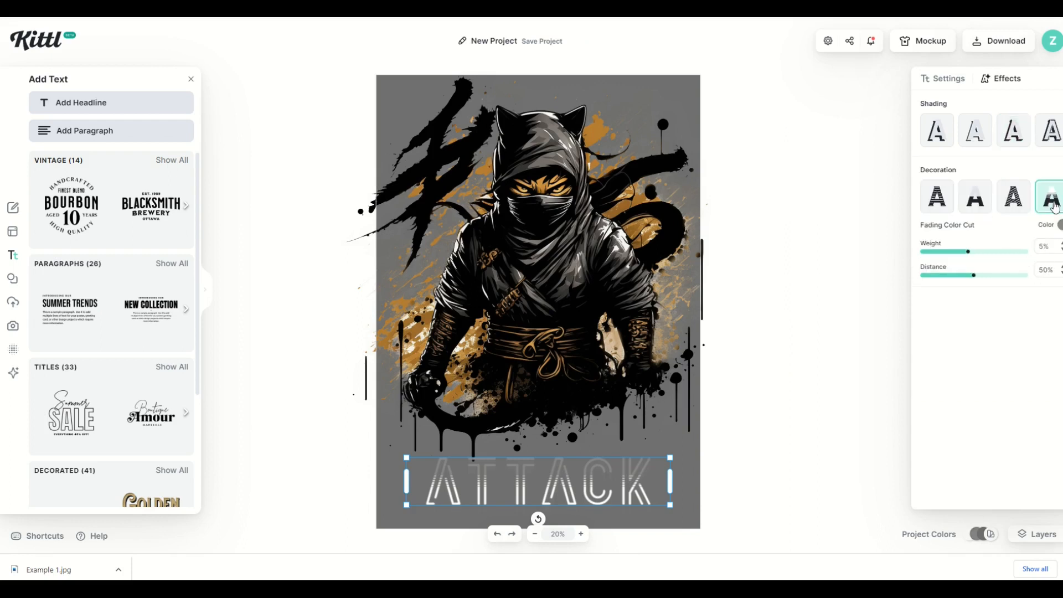
click(936, 132)
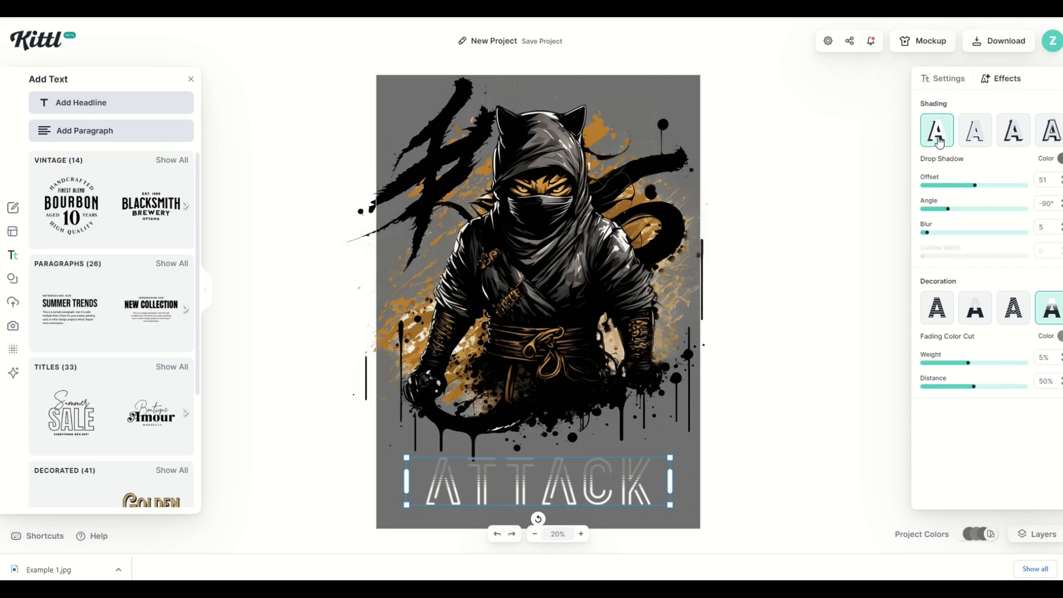
click(938, 142)
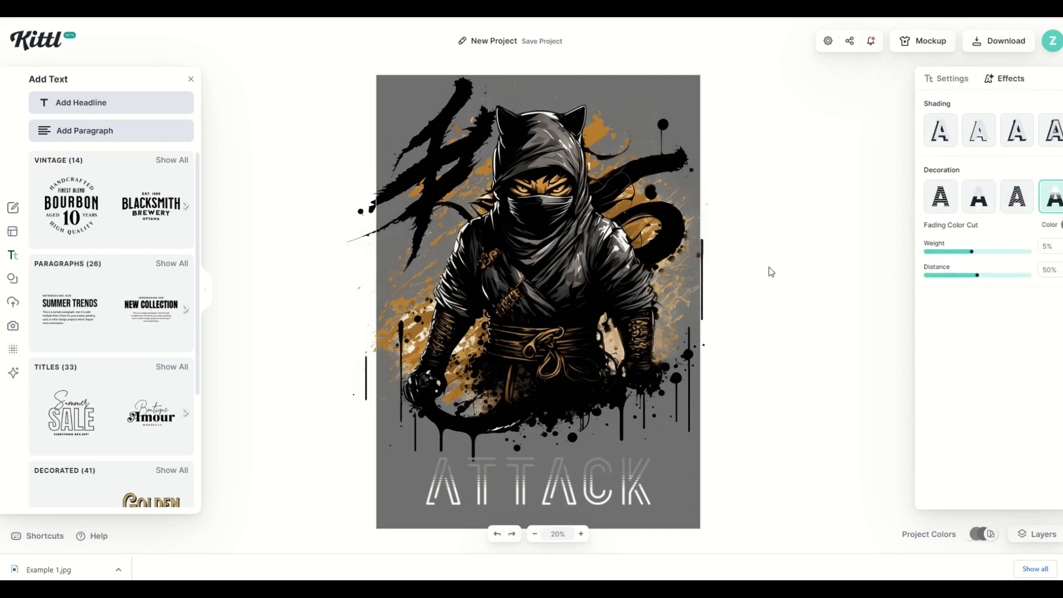
click(769, 270)
- Enlarge the ATTACK text to about size 676, recolour it bright green (22ff00), and nudge it slightly within the space below the ninja
drag(481, 496, 463, 507)
drag(651, 467, 688, 459)
click(927, 122)
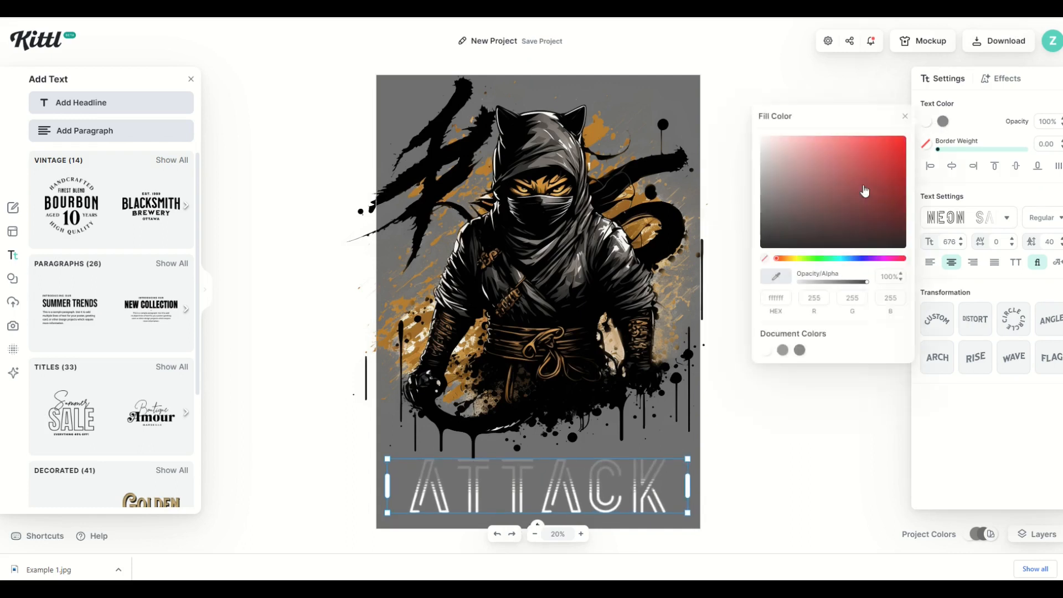
click(818, 258)
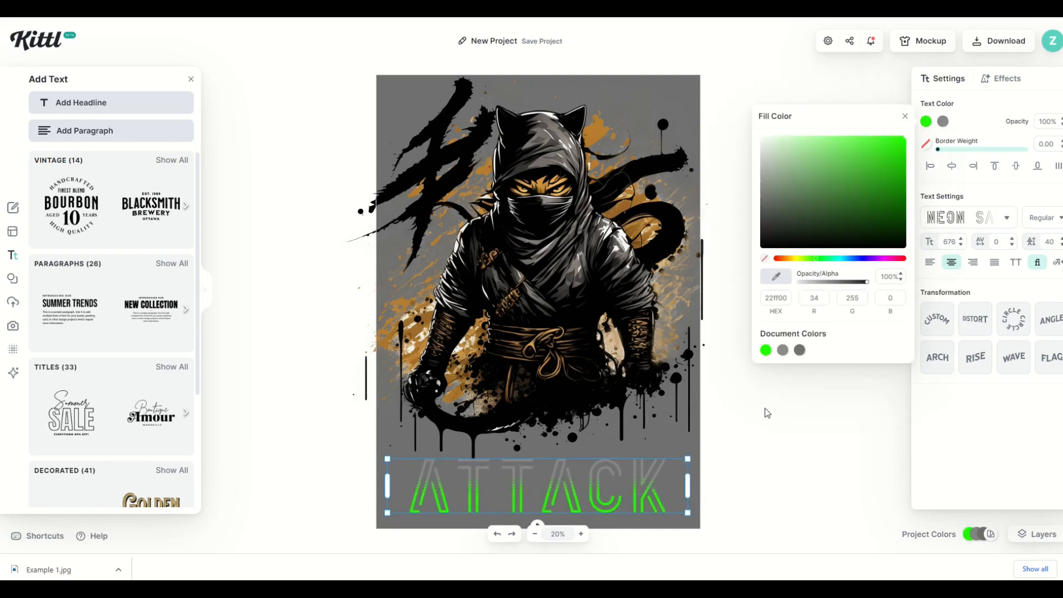
click(779, 474)
drag(554, 492, 552, 493)
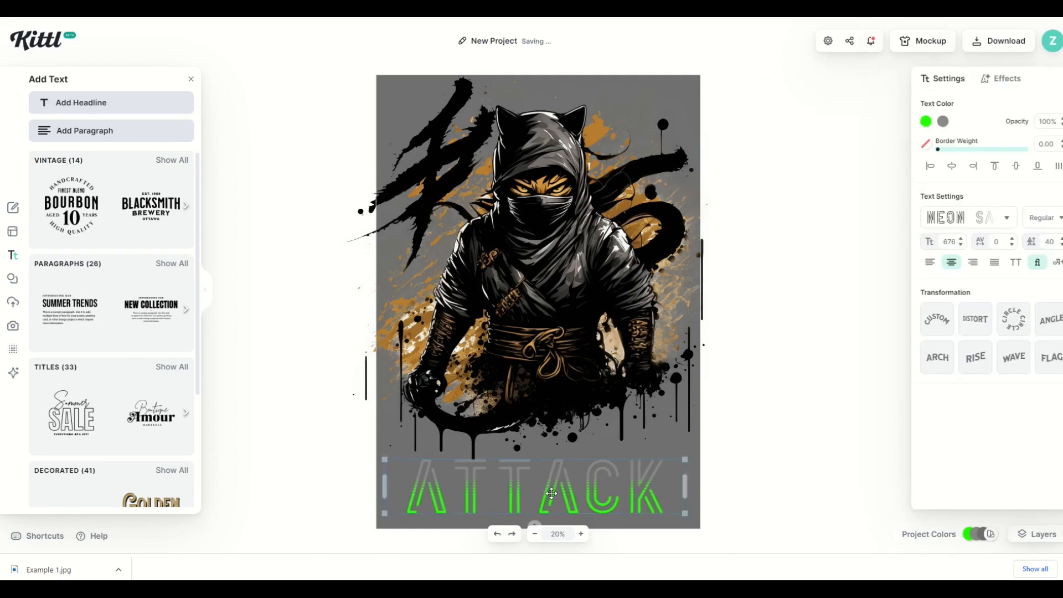
- Set the ninja image's saturation to 100%
click(540, 269)
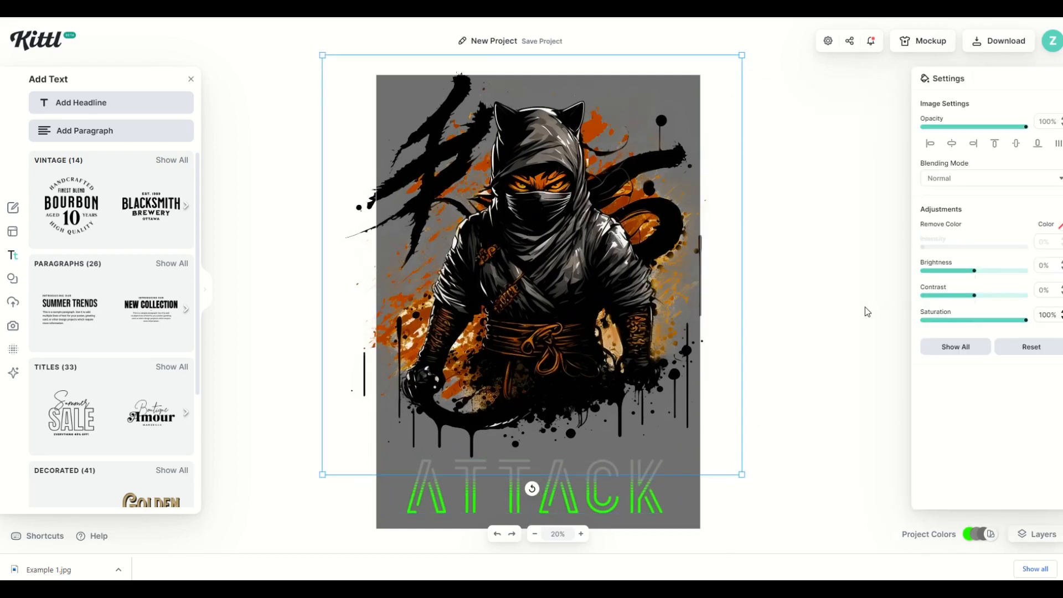
- Try lighter and darker shades for the poster background and settle on dark red (ac0000)
click(865, 308)
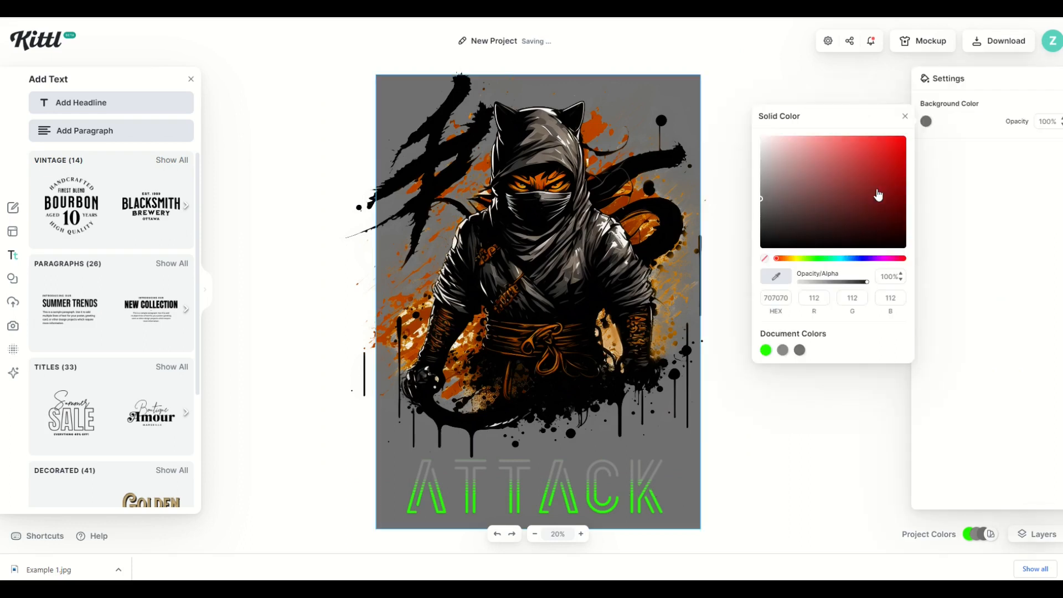
drag(878, 195, 574, 133)
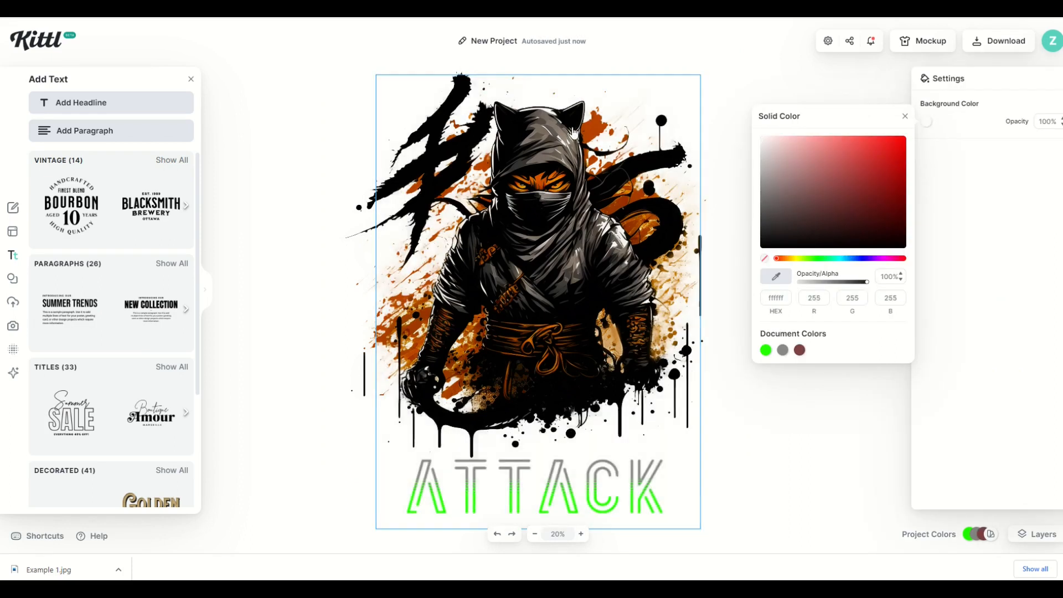
mouse_move(837, 155)
mouse_down()
mouse_move(850, 161)
mouse_move(826, 190)
mouse_move(738, 200)
mouse_move(811, 219)
mouse_move(855, 182)
mouse_move(814, 171)
mouse_move(803, 207)
mouse_move(868, 213)
mouse_move(837, 161)
mouse_move(795, 191)
mouse_move(809, 206)
mouse_move(875, 195)
mouse_up()
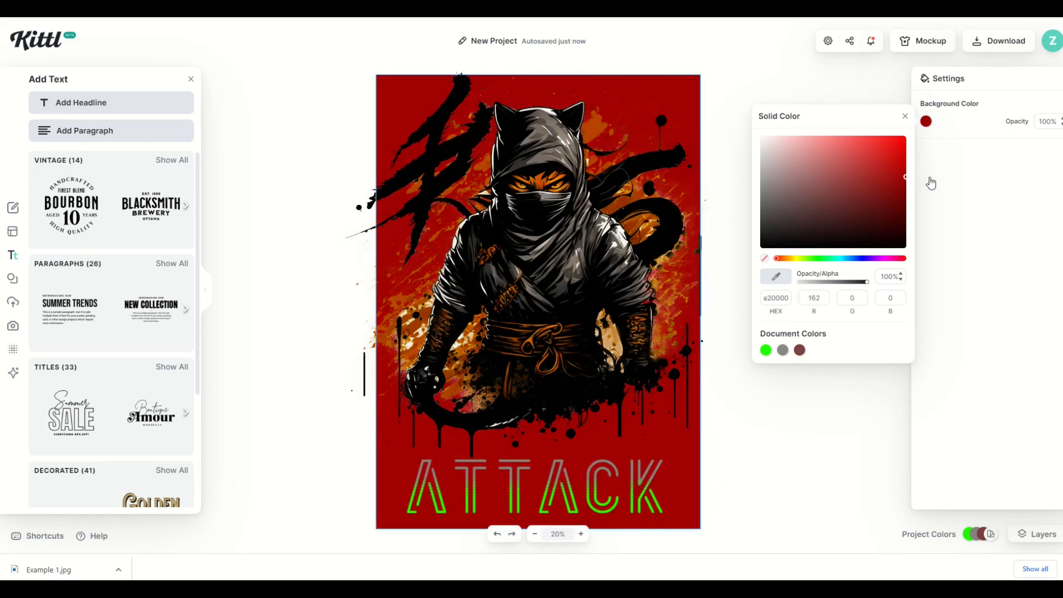
drag(932, 181, 933, 177)
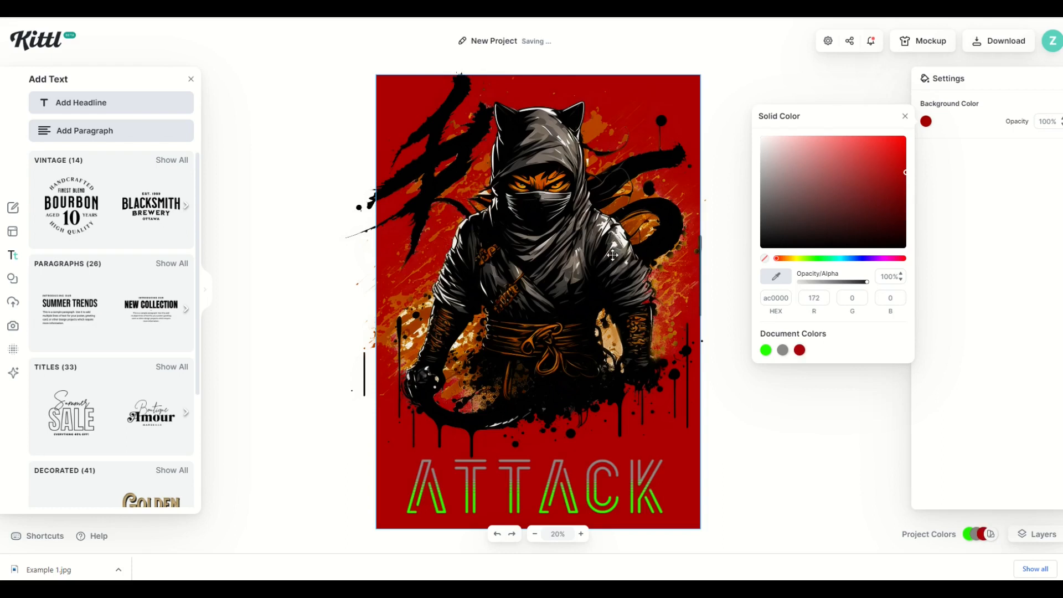
key(Escape)
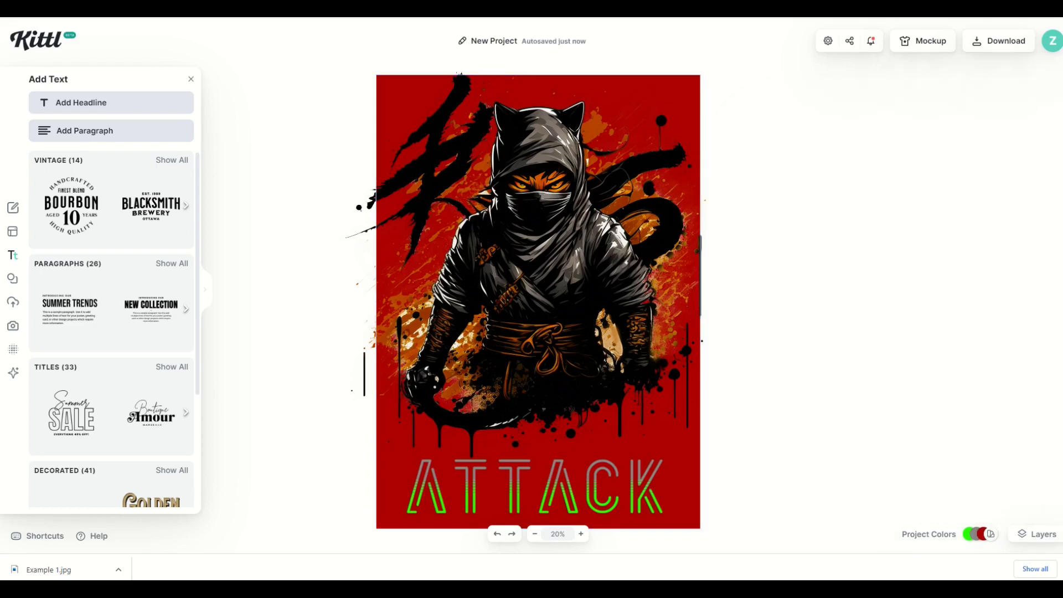
- Remove the ninja image from the poster and search the elements library for PLANET
click(559, 269)
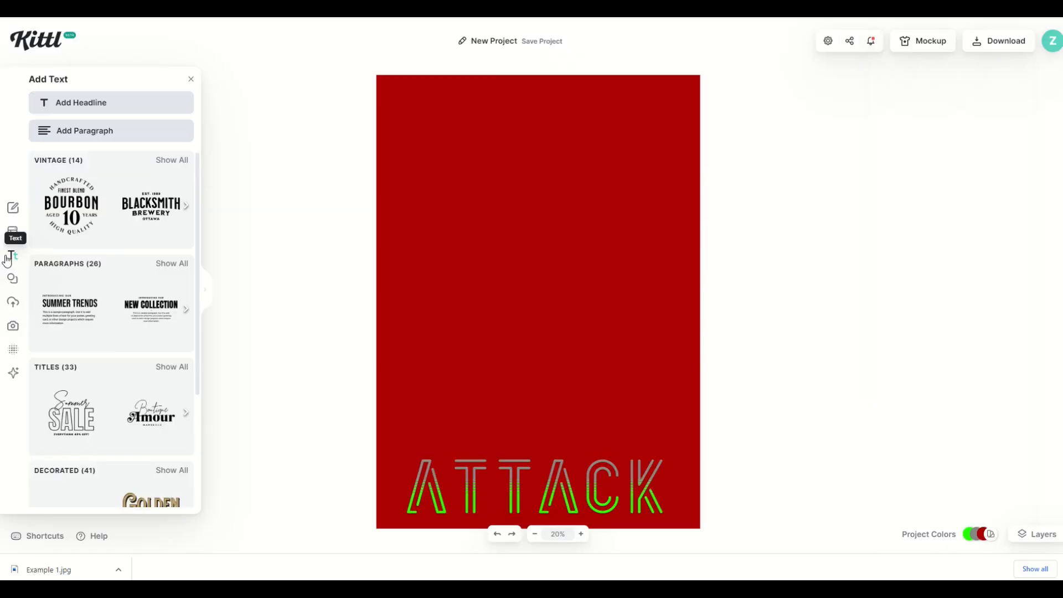
click(13, 257)
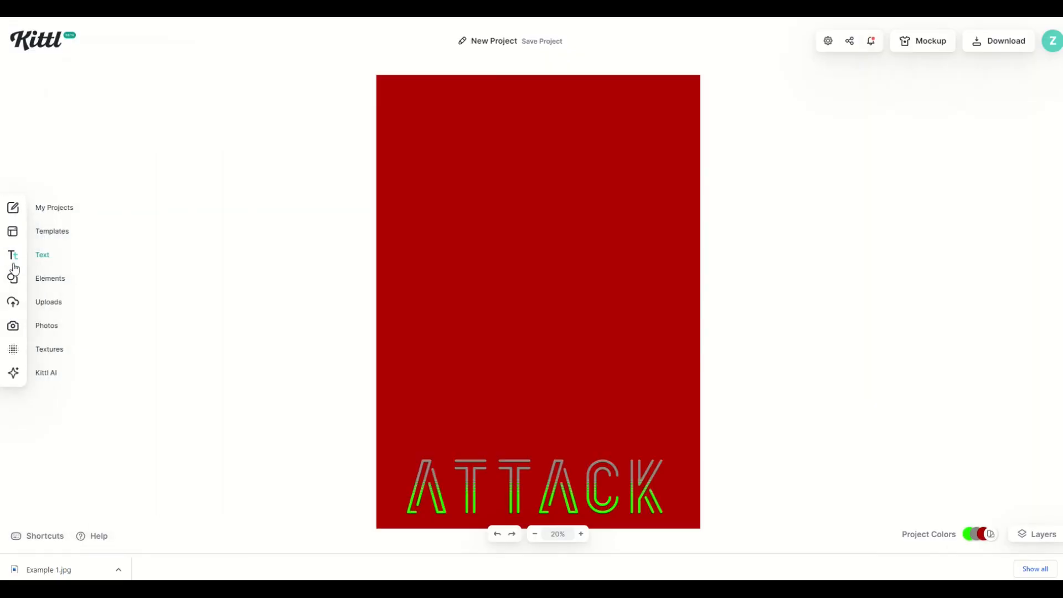
click(13, 280)
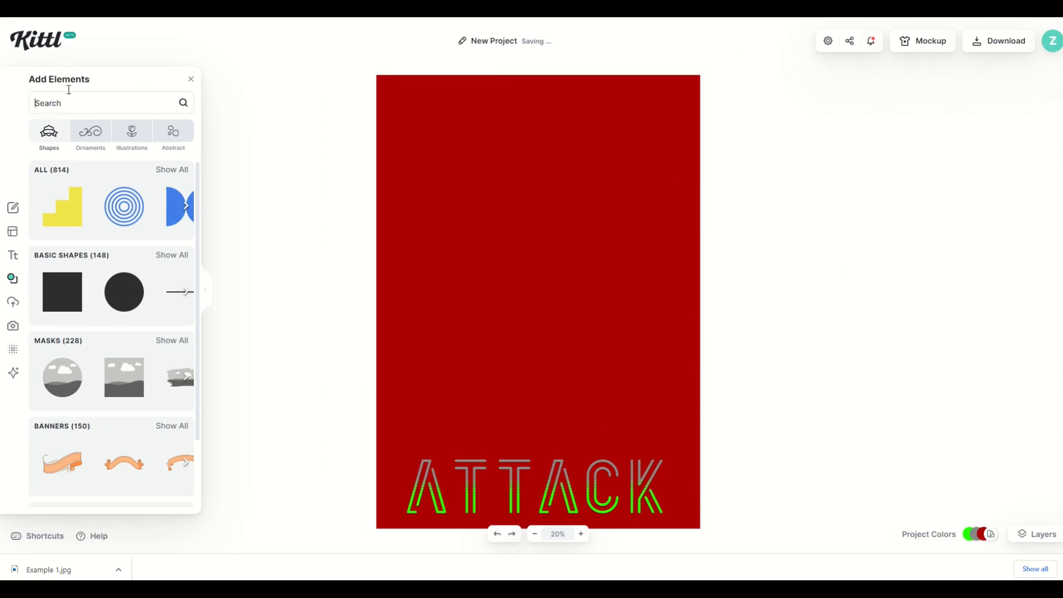
text(PLANET)
key(Return)
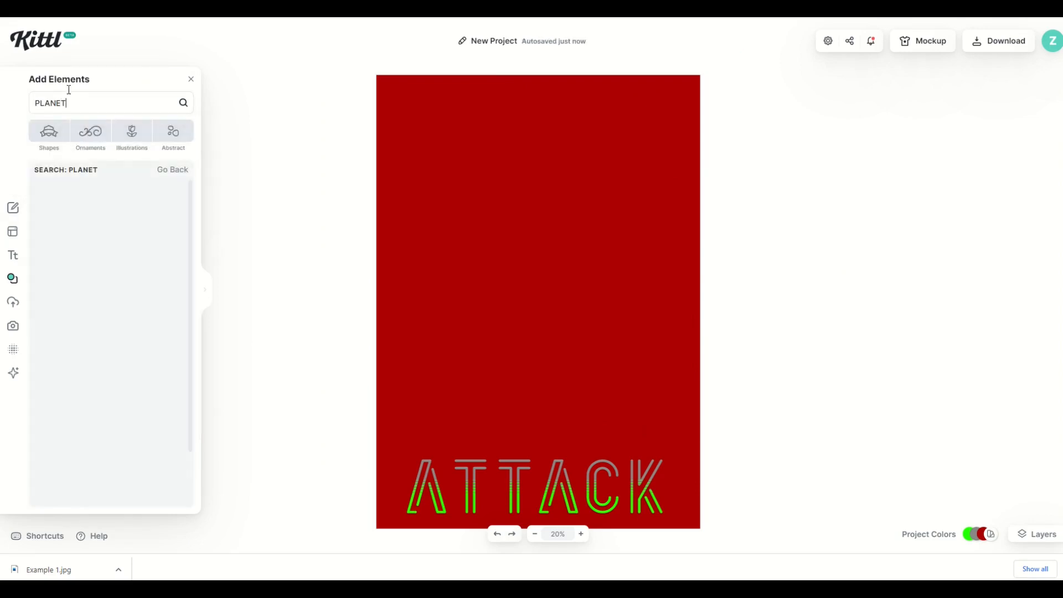
- Add the green and blue Earth globe and enlarge it so it overhangs the upper part of the poster
scroll(117, 282, down, 4)
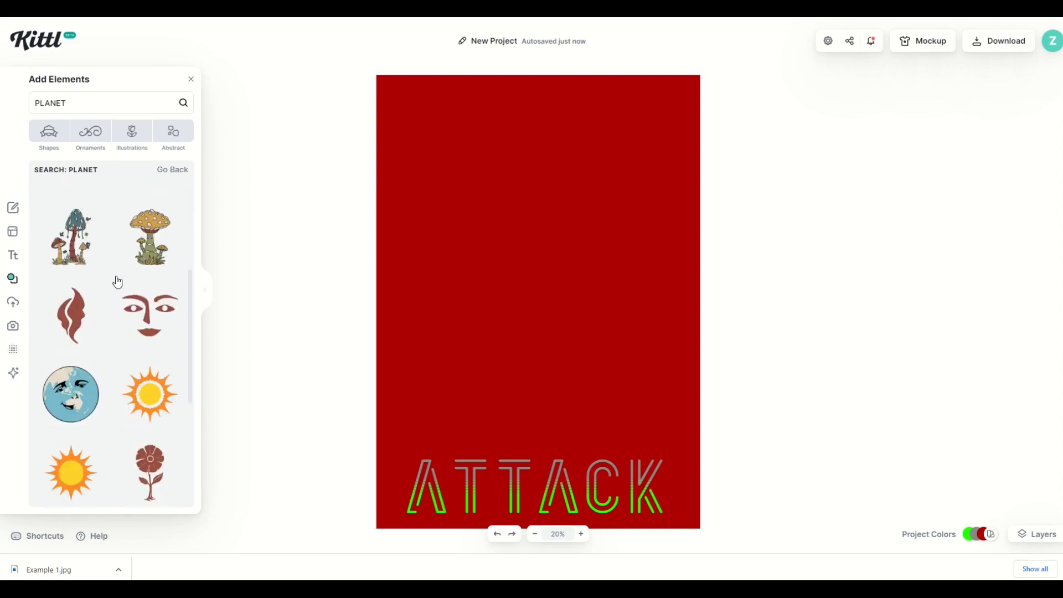
scroll(117, 282, down, 6)
scroll(118, 281, down, 7)
scroll(117, 281, down, 8)
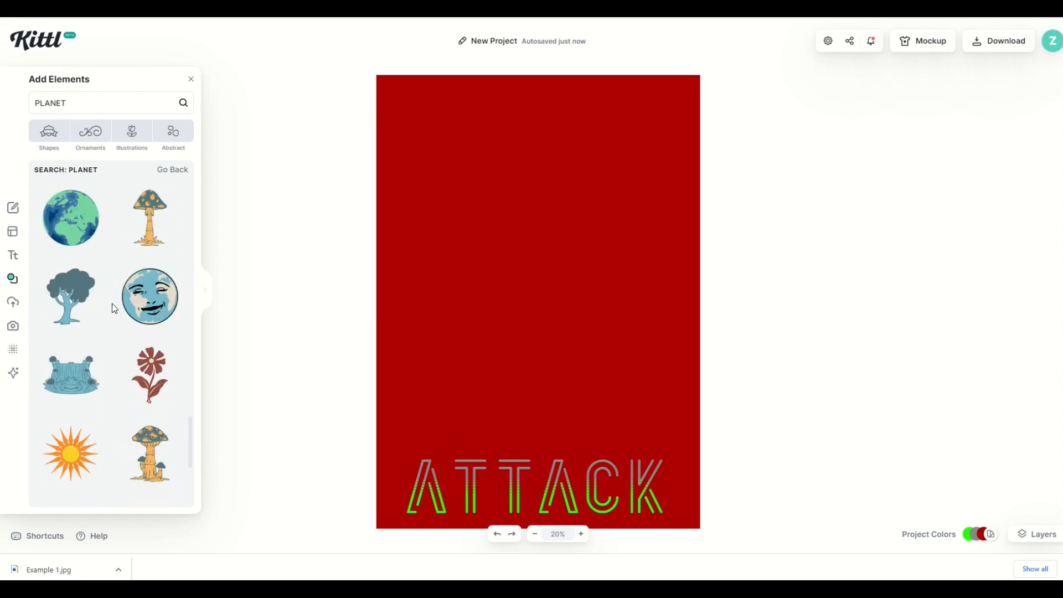
click(67, 233)
drag(479, 228, 82, 68)
drag(307, 174, 510, 103)
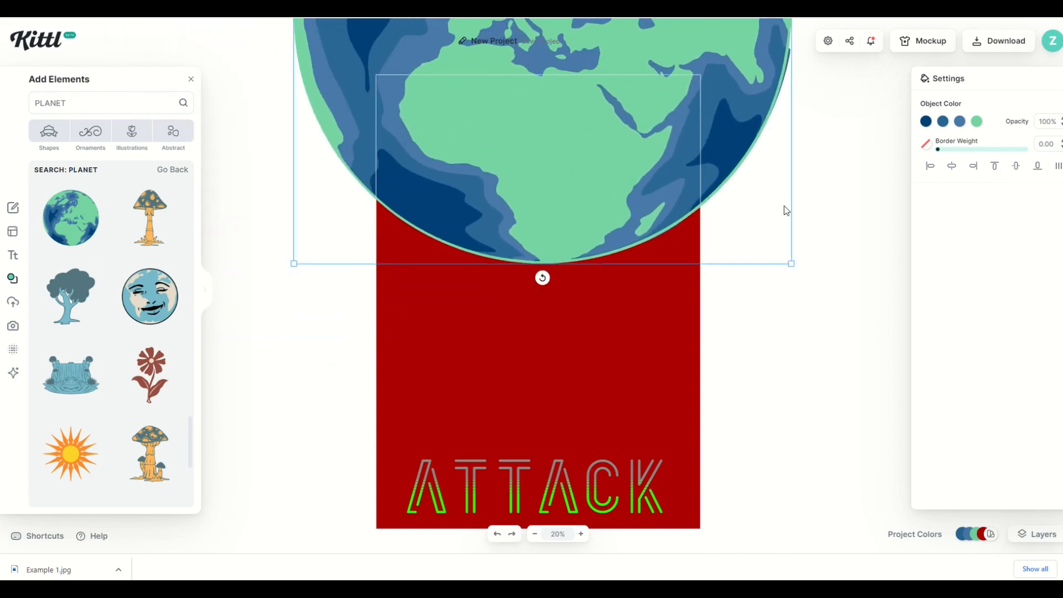
- Recolour the globe's green land areas magenta and set the poster background to black
click(974, 122)
drag(923, 233, 1008, 117)
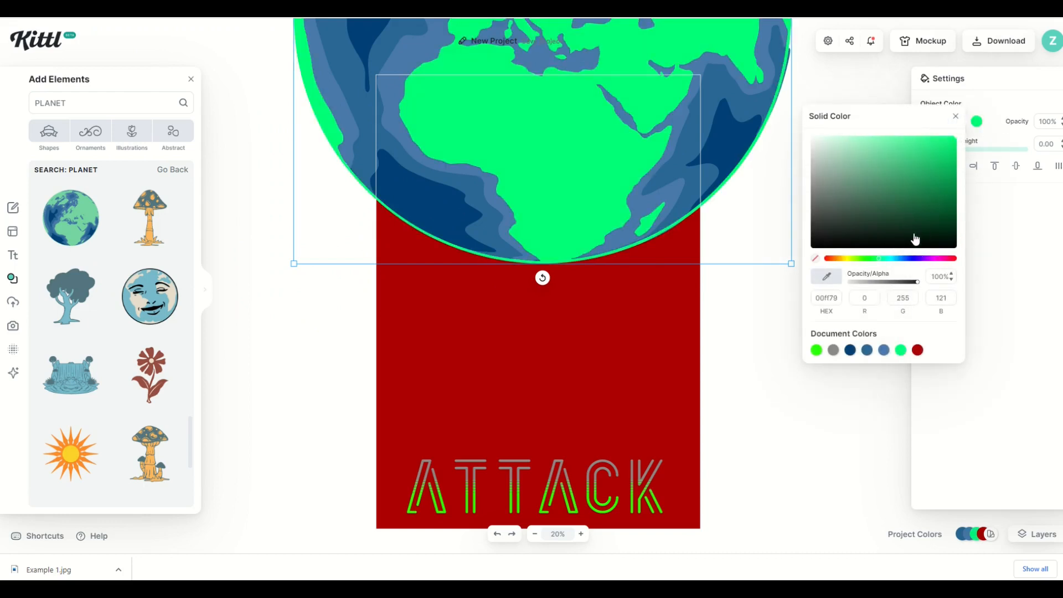
click(660, 330)
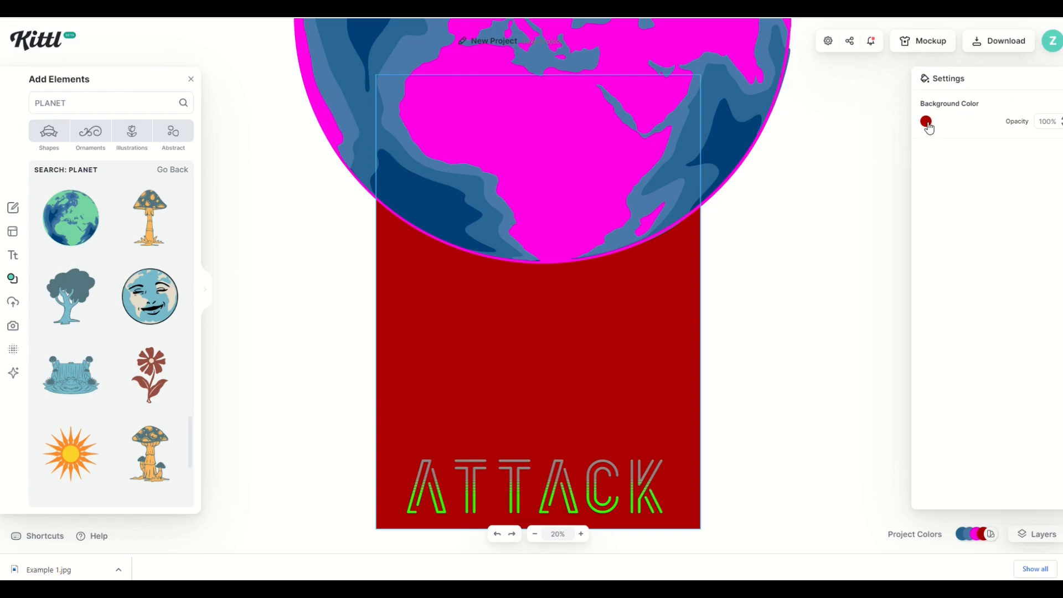
click(928, 126)
drag(802, 214, 705, 255)
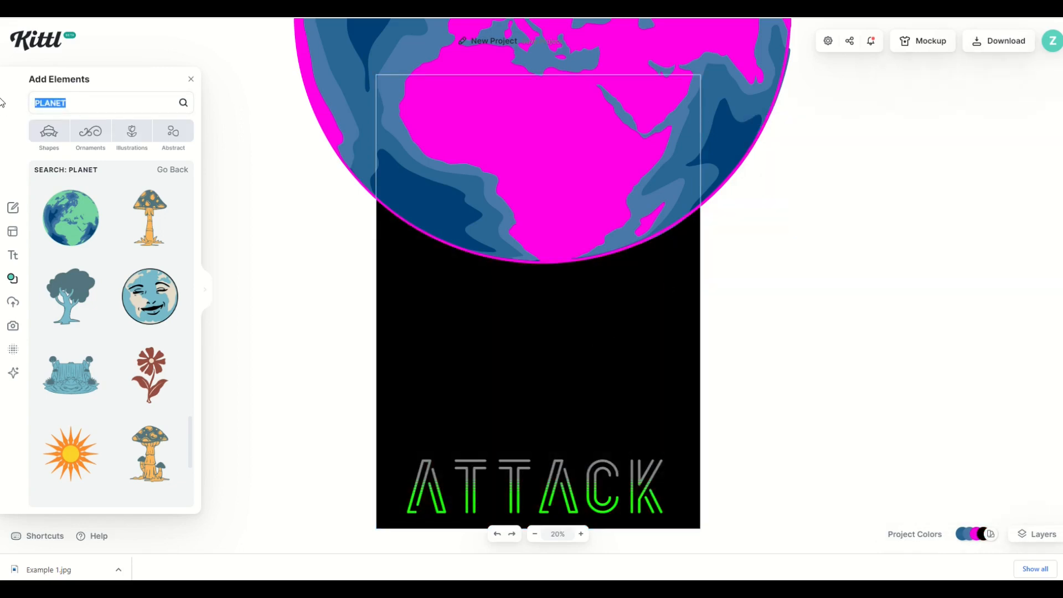
- Search the elements for WARRIOR, add the sword-wielding teal figure, and move the ATTACK text up to just below the globe
text(warrior)
key(Return)
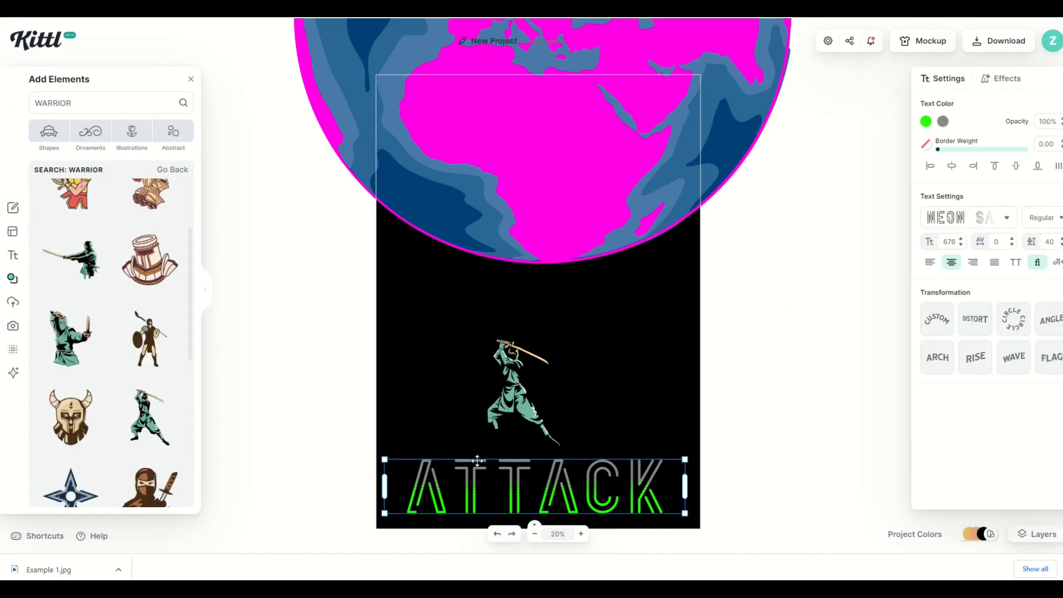
drag(477, 461, 476, 276)
click(418, 345)
click(319, 306)
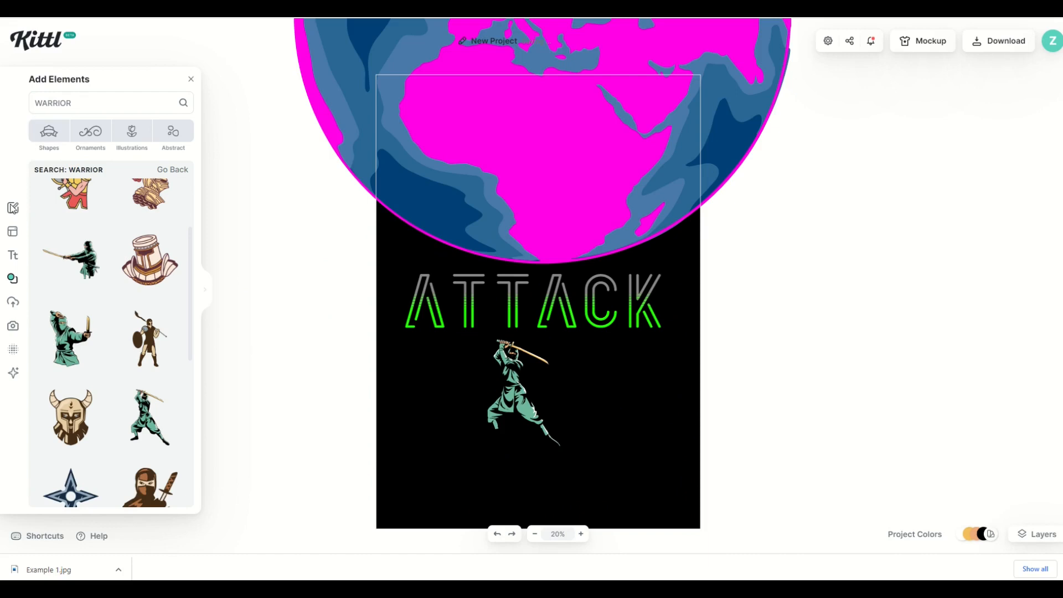
- Add a basic circle, enlarge and widen it into a huge ellipse, and centre it across the poster's lower edge as ground
click(16, 289)
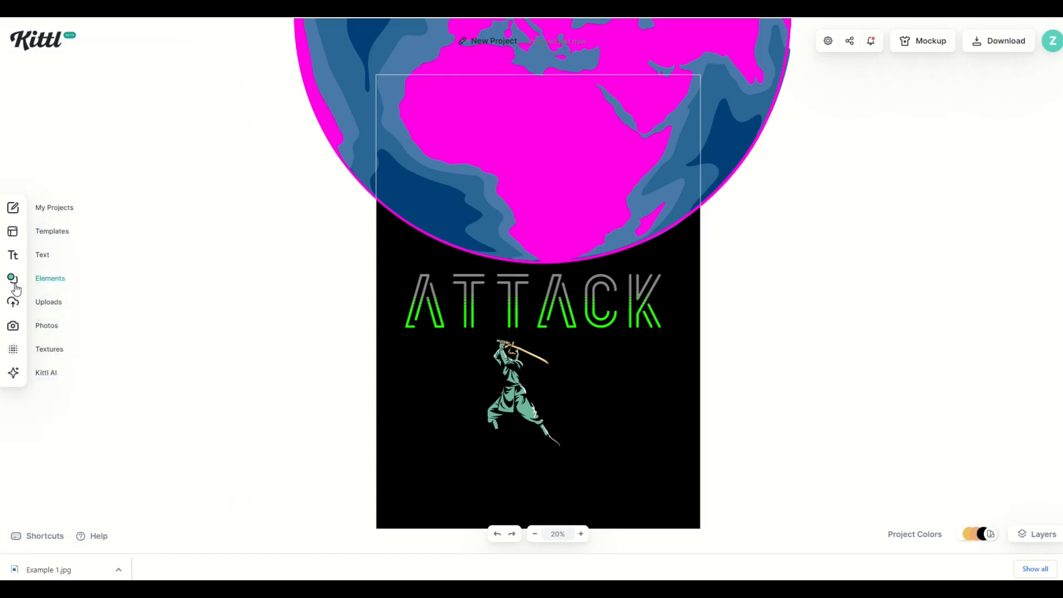
click(54, 288)
click(48, 133)
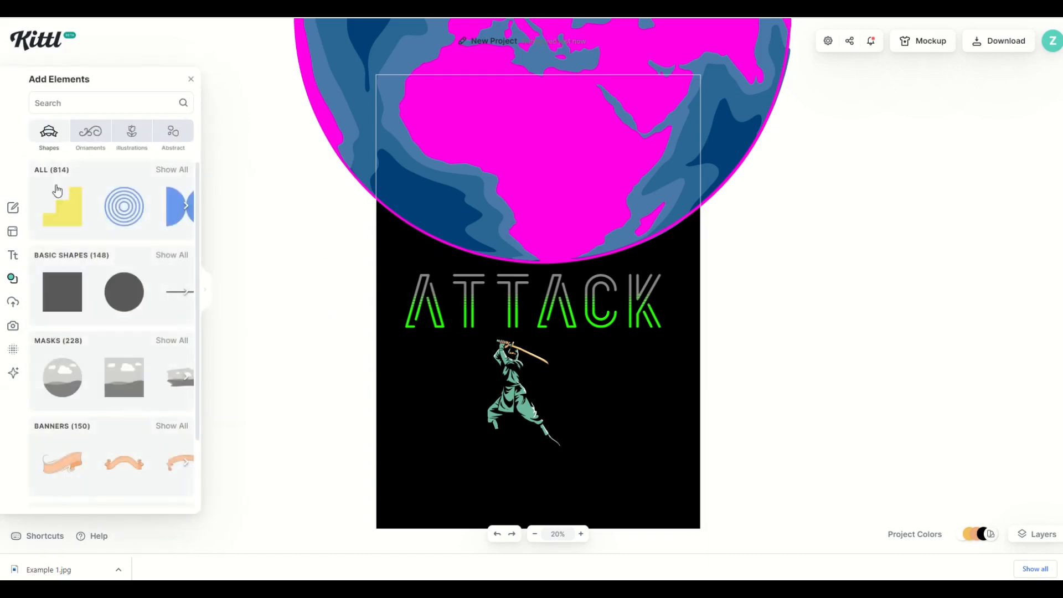
click(118, 291)
drag(523, 294, 648, 460)
scroll(524, 381, down, 3)
drag(579, 418, 522, 444)
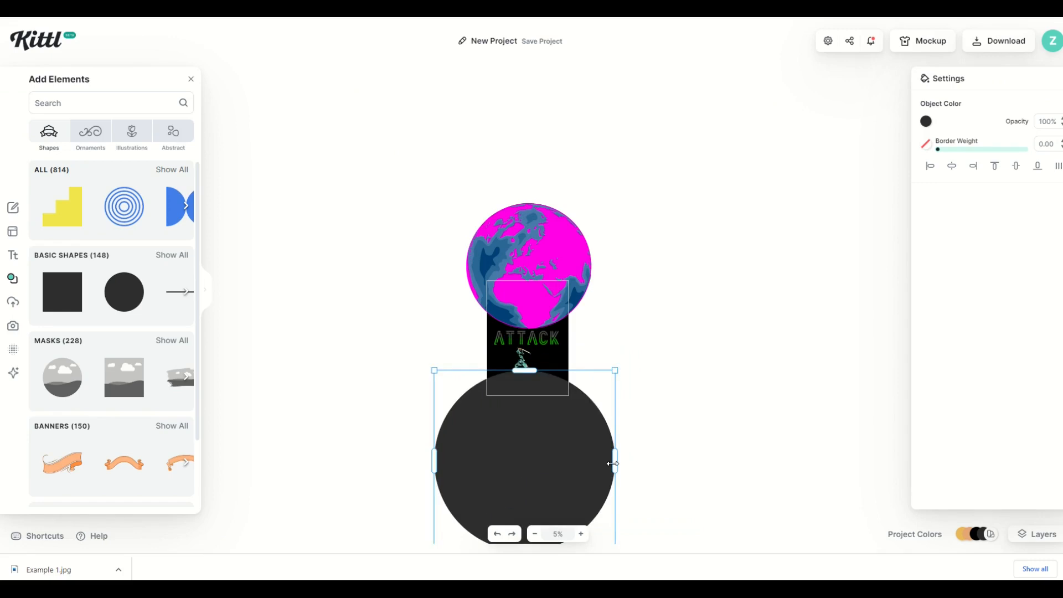
drag(613, 461, 813, 459)
drag(624, 459, 526, 460)
- Colour the large ground ellipse dark red and arrange it behind the warrior figure
click(926, 121)
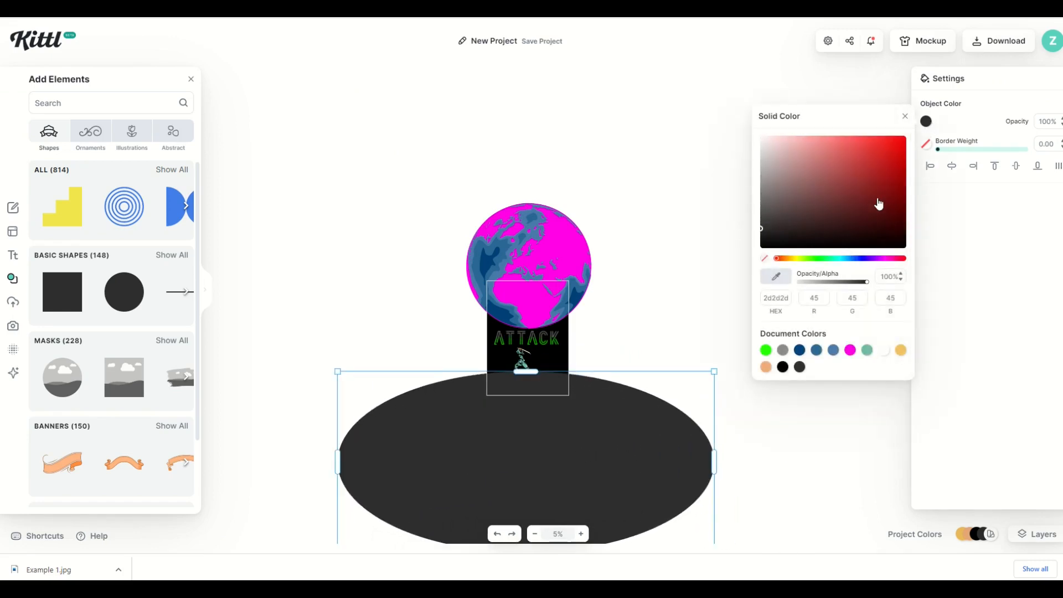
drag(878, 202, 935, 133)
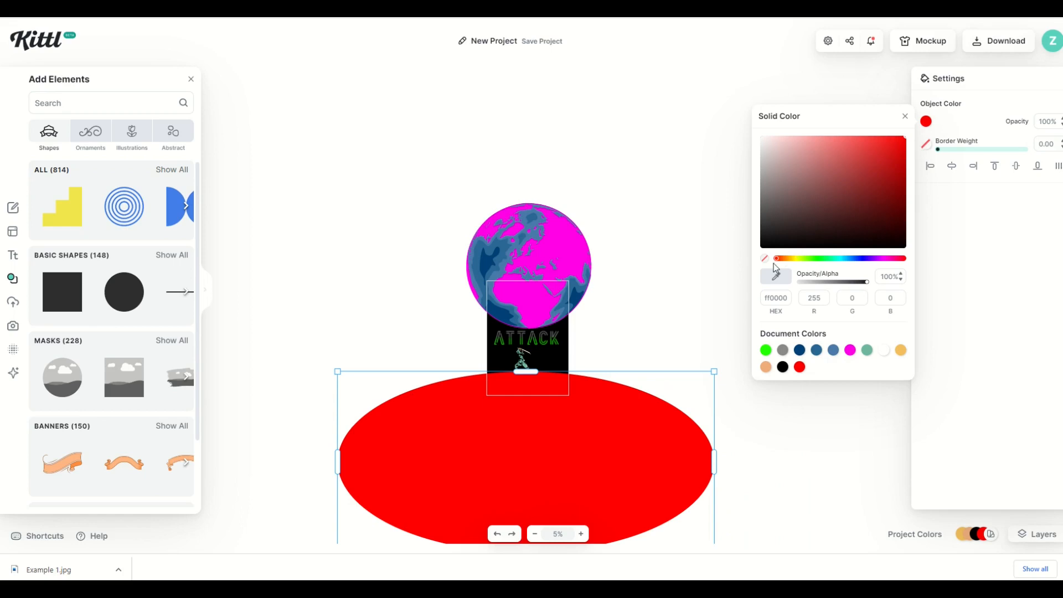
drag(863, 186, 944, 190)
click(566, 428)
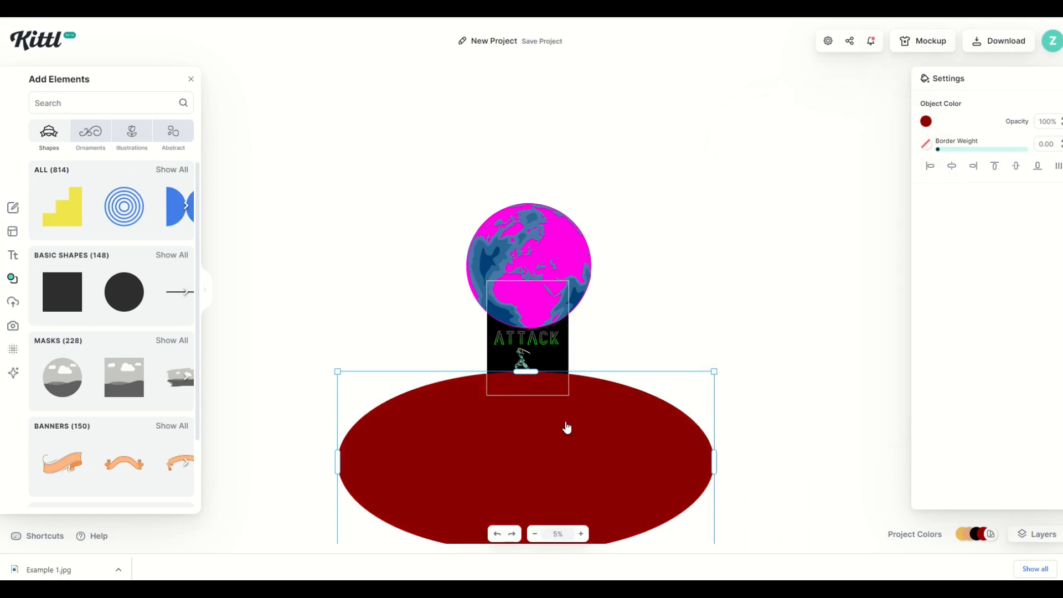
right_click(565, 428)
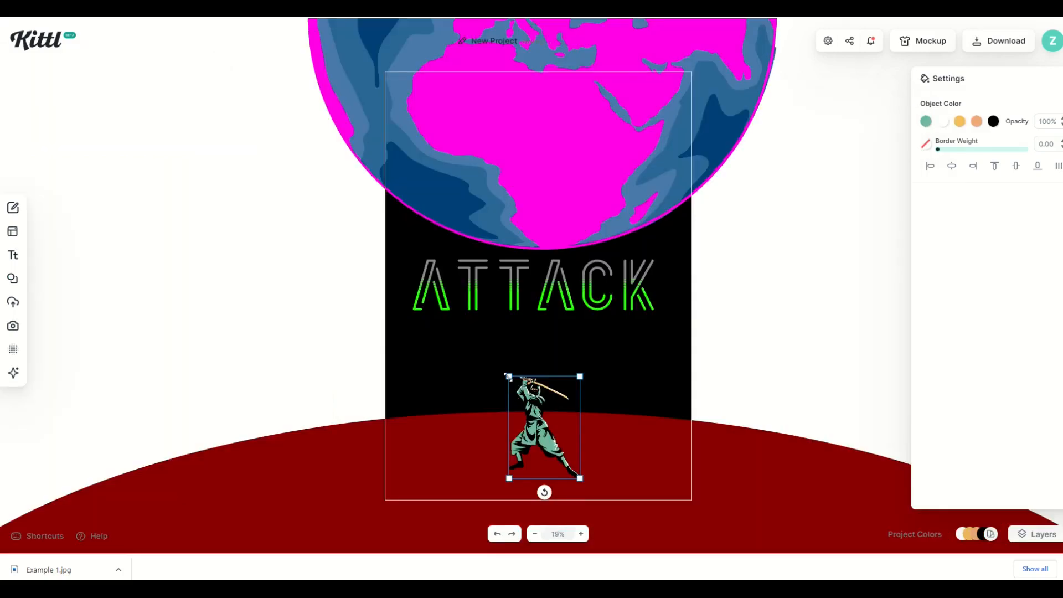
- Enlarge the warrior figure and recolour the ground ellipse blue (005a8f)
drag(508, 377, 385, 305)
key(ctrl+z)
drag(509, 377, 548, 345)
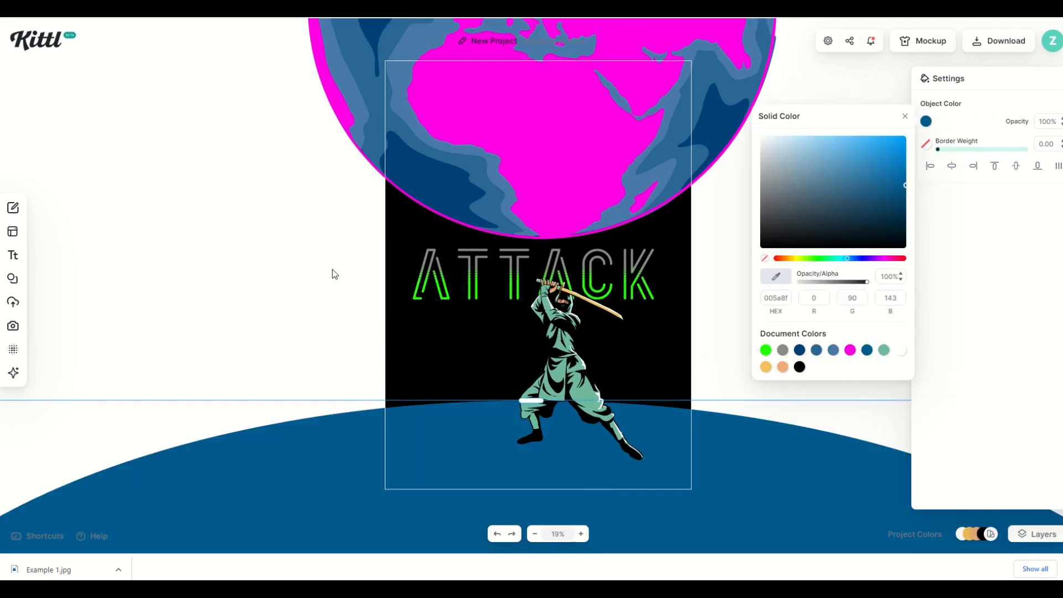
click(332, 275)
- Move the warrior slightly down and to the right, and nudge the ATTACK text beneath the globe
click(562, 364)
drag(562, 363, 578, 375)
click(483, 300)
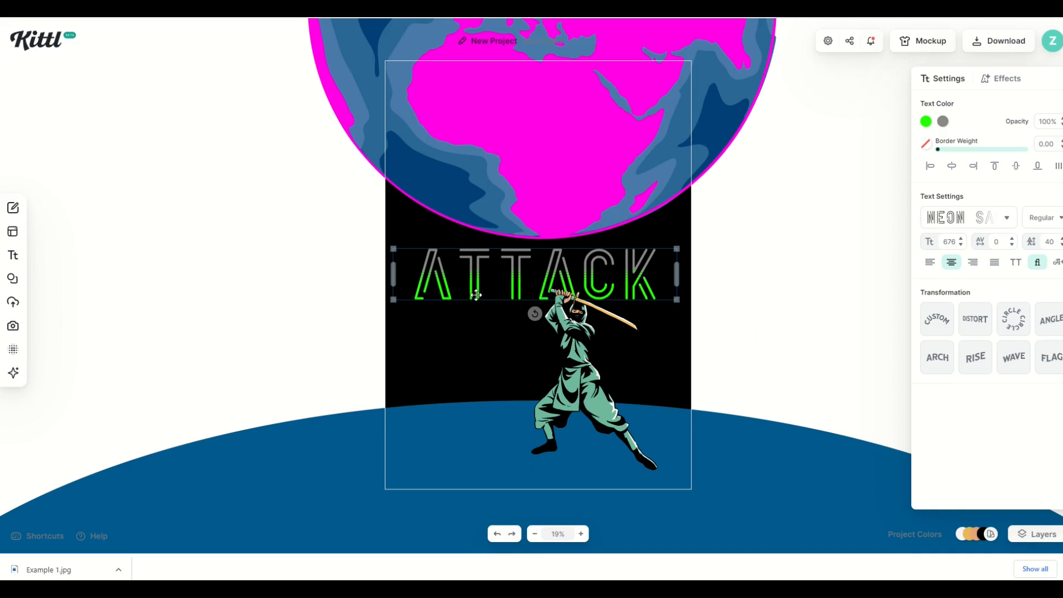
click(300, 315)
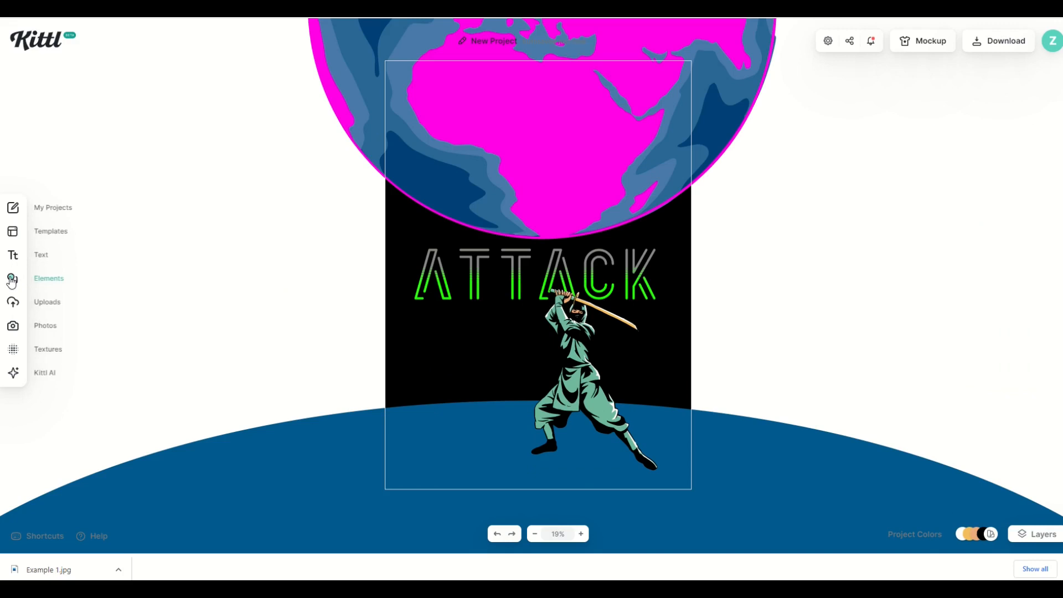
- Add a small circle over the globe's lower-left edge and colour it light yellow (ffed67)
click(31, 280)
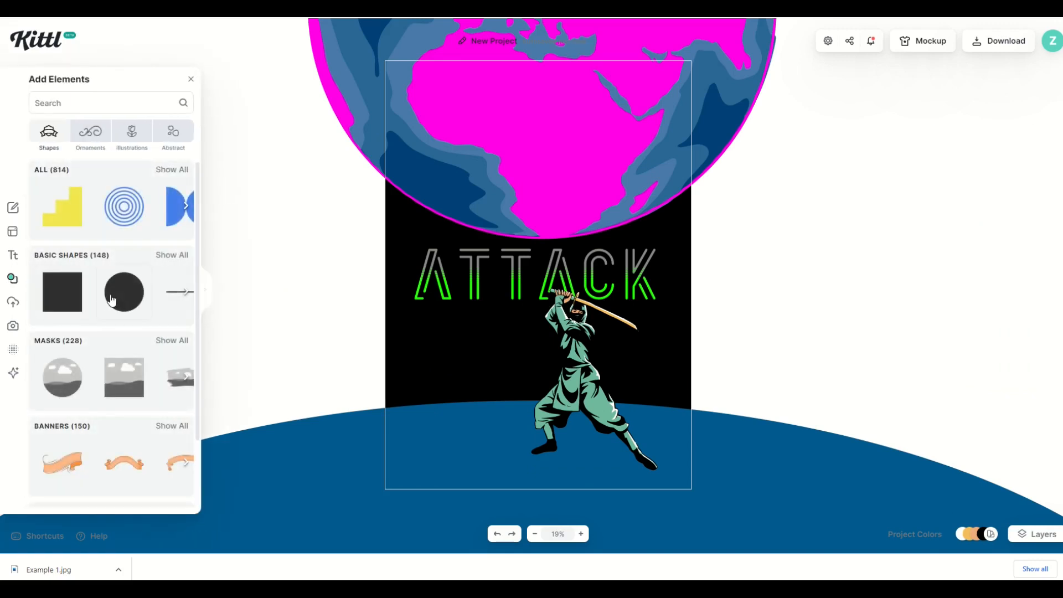
click(124, 292)
drag(519, 283, 441, 197)
click(926, 122)
click(795, 258)
drag(865, 174, 869, 137)
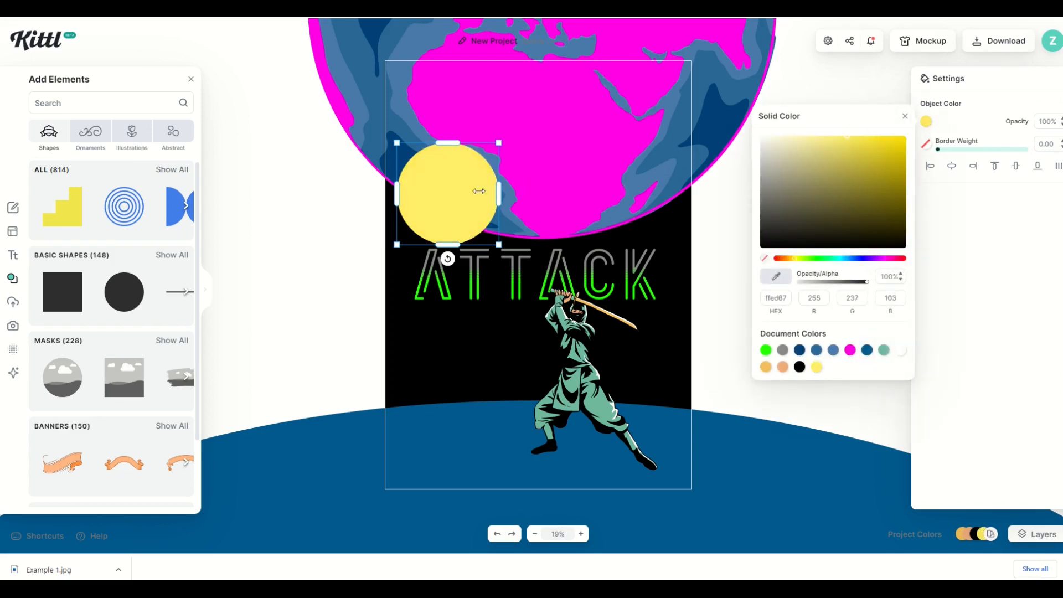
- Send the yellow circle behind the globe and nudge it slightly to the left
right_click(457, 192)
click(486, 361)
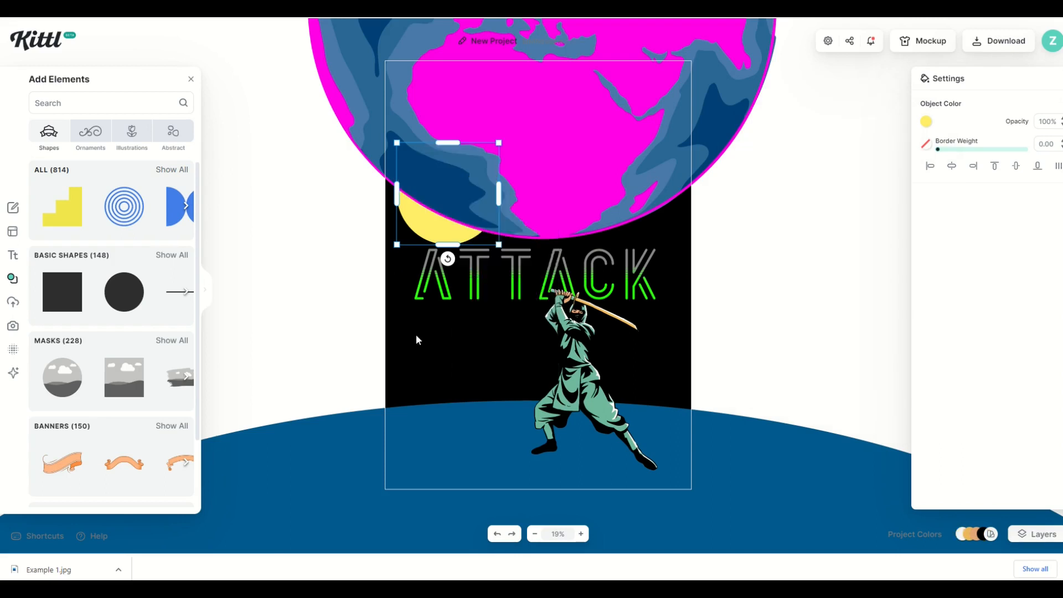
click(309, 277)
drag(431, 229, 425, 227)
click(297, 252)
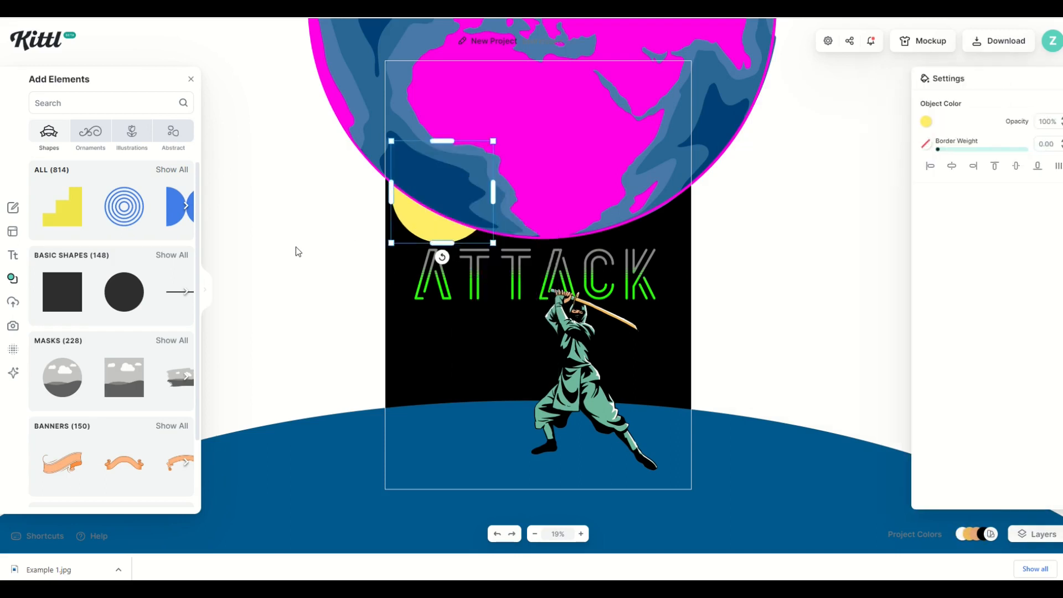
- Lower the ATTACK text slightly, and shrink and reposition the warrior beneath it
click(477, 295)
click(476, 295)
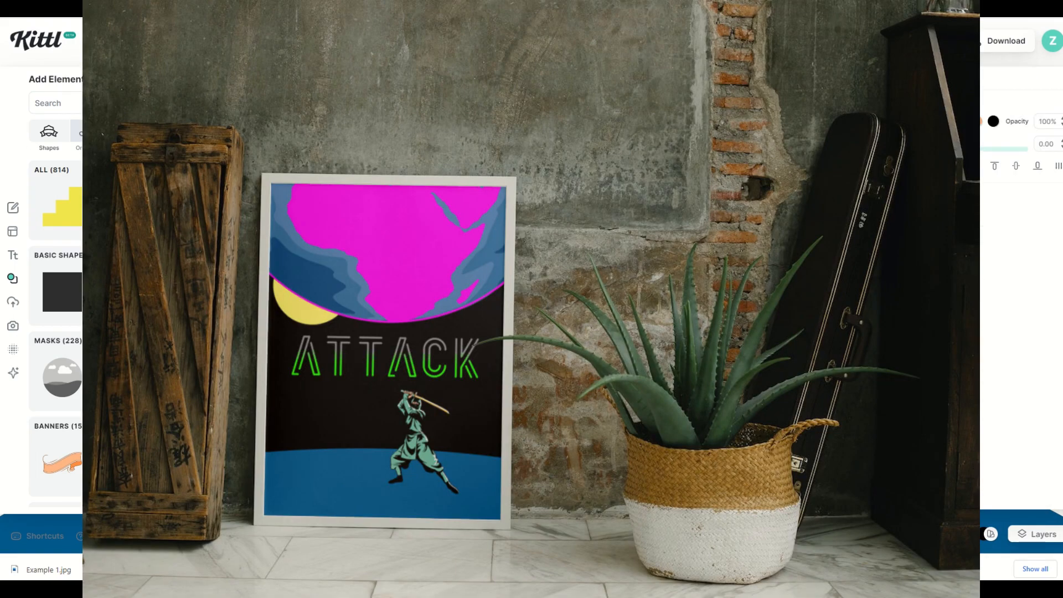
drag(595, 380, 576, 362)
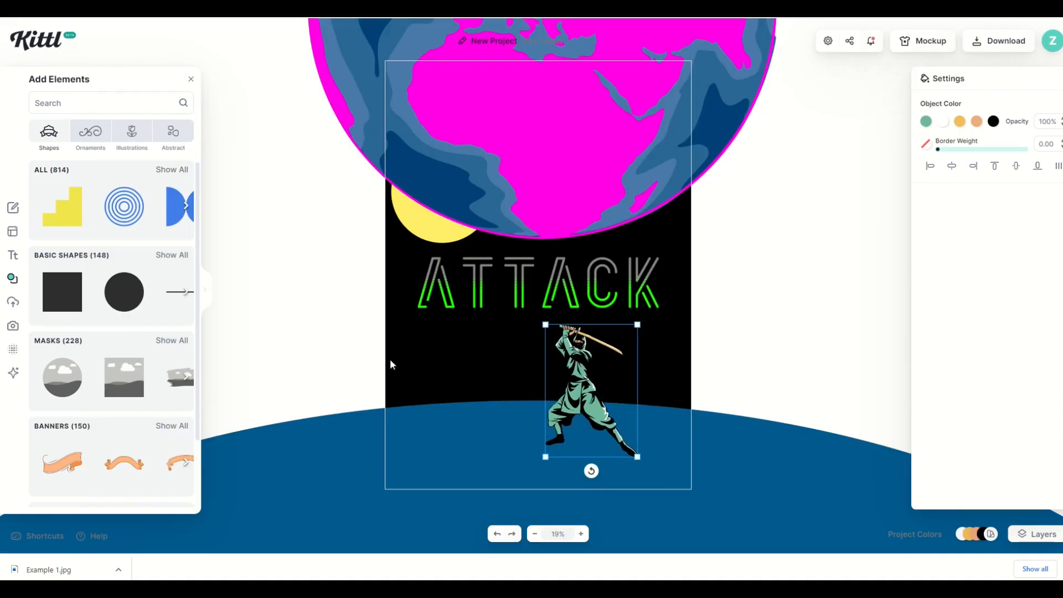
click(308, 351)
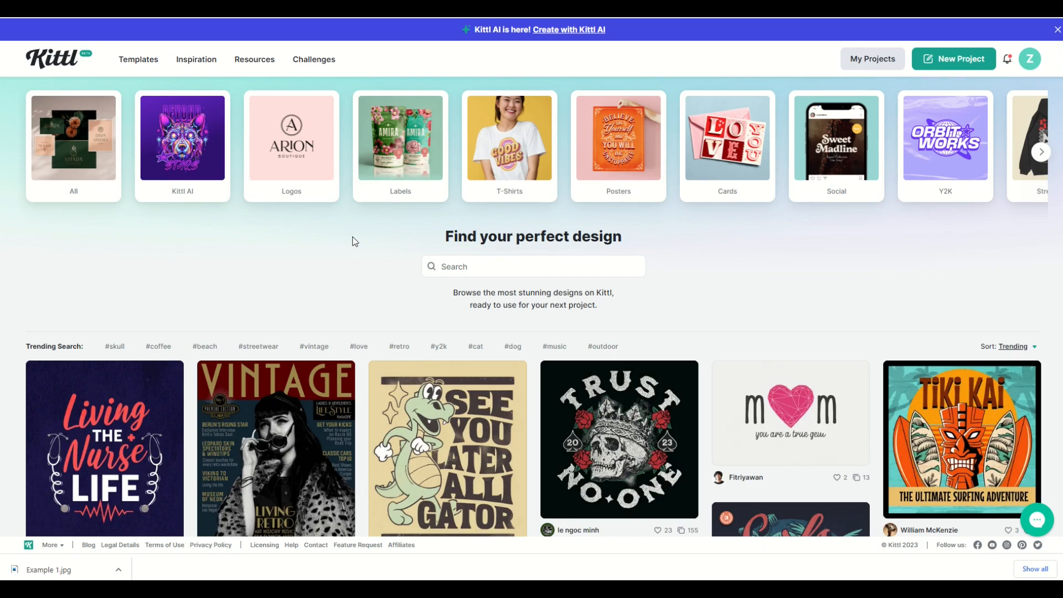
- Look through the trending design templates on the Kittl home page for poster styles and ideas
scroll(355, 241, down, 4)
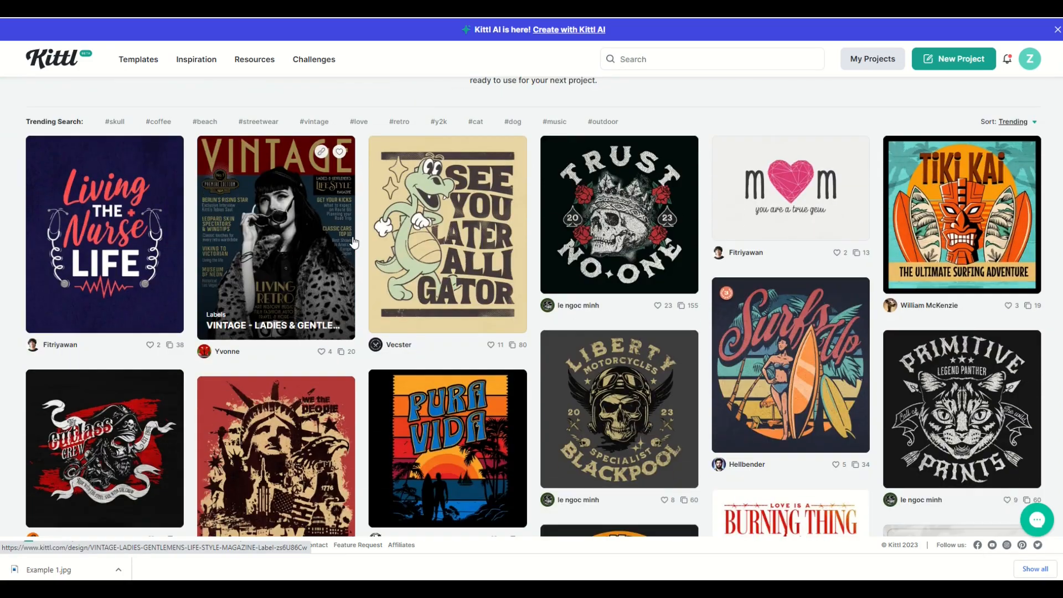
scroll(355, 242, down, 9)
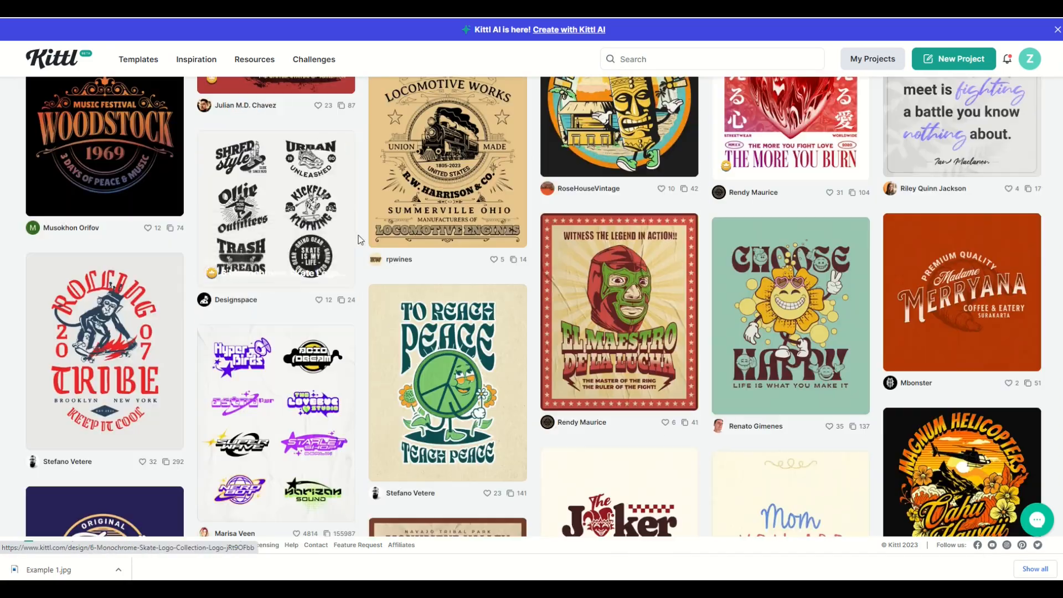
scroll(428, 239, down, 7)
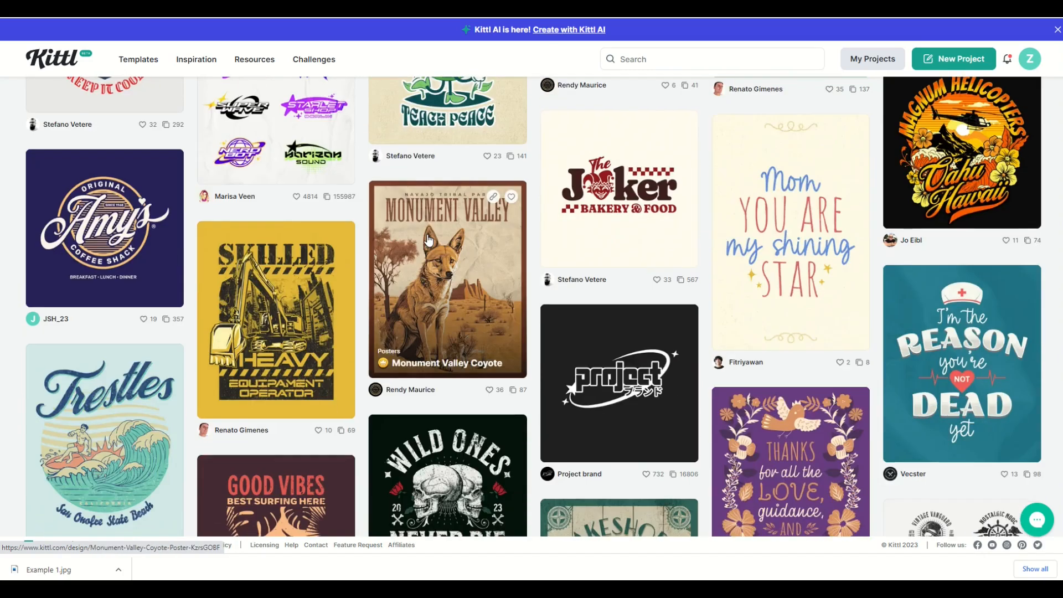
scroll(428, 239, down, 7)
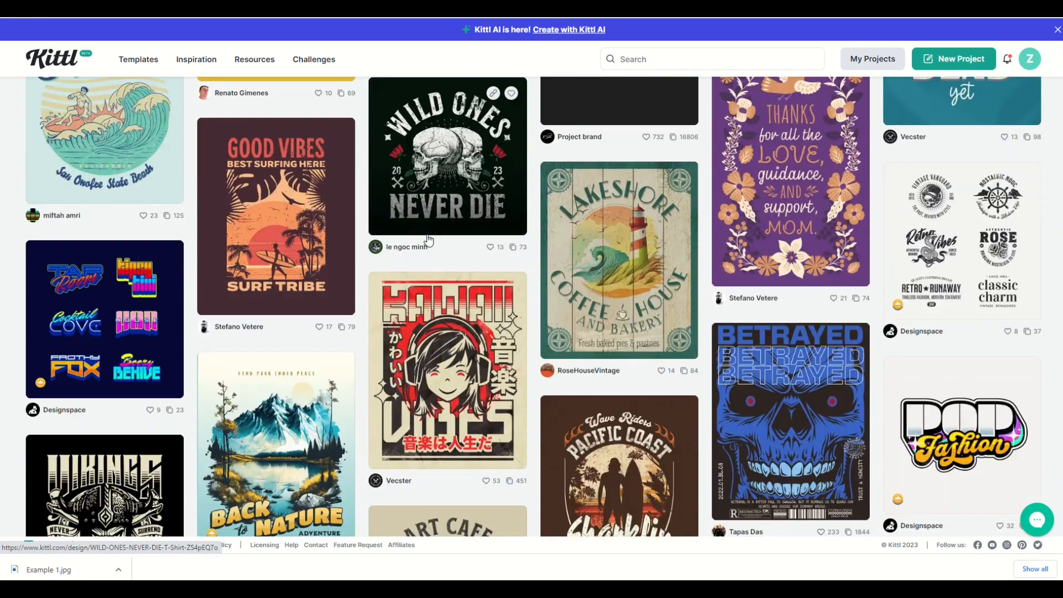
scroll(428, 239, down, 6)
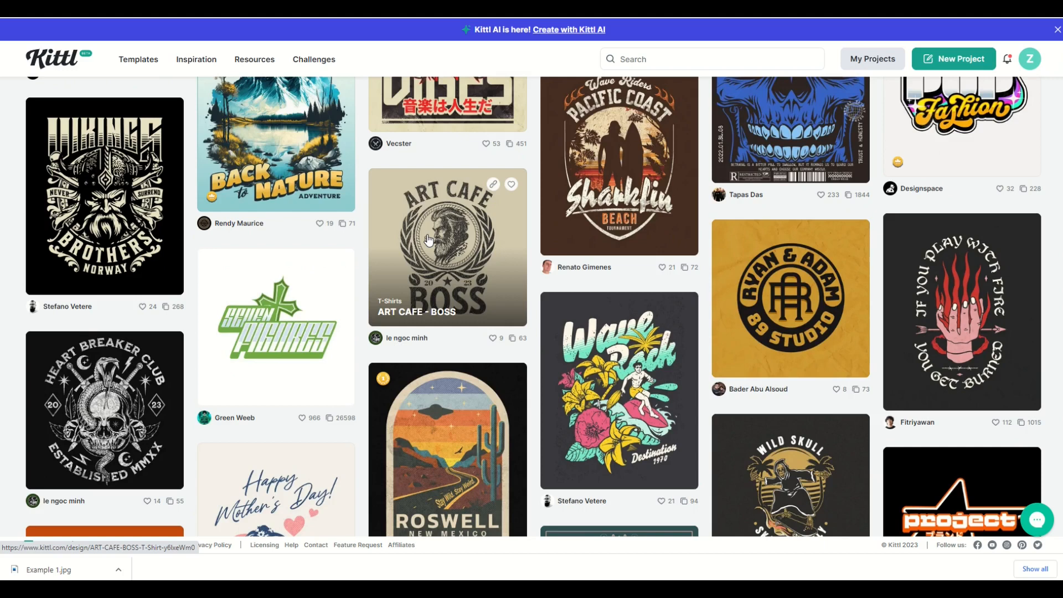
scroll(428, 239, down, 6)
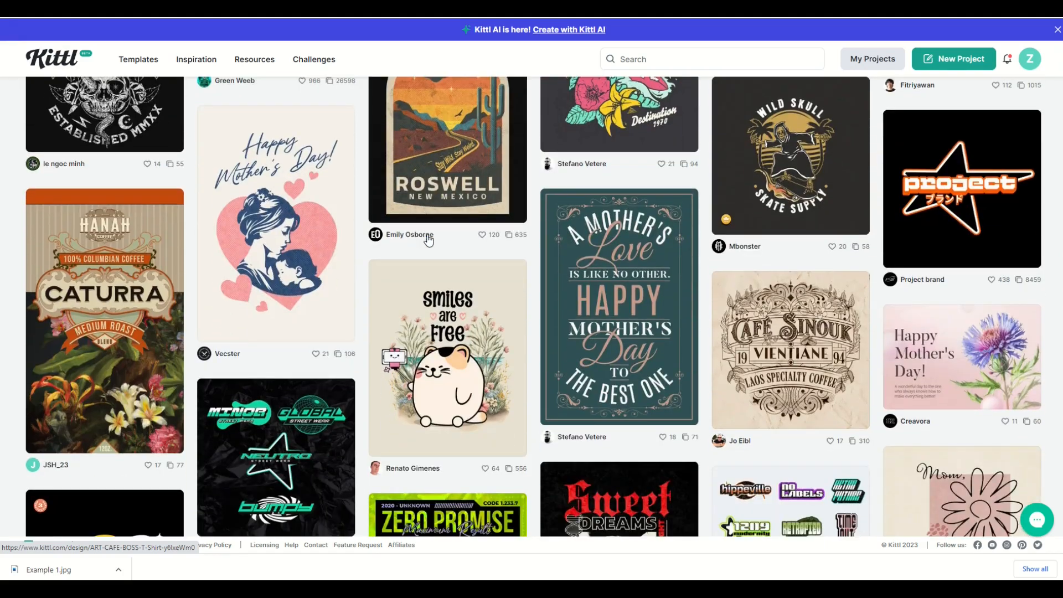
scroll(428, 239, down, 5)
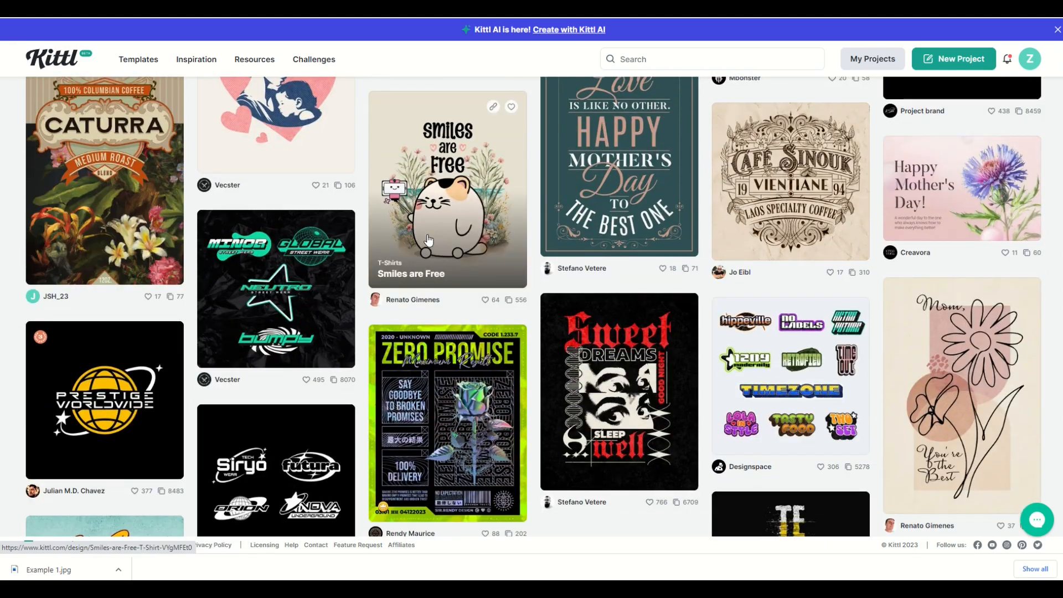
scroll(428, 239, down, 2)
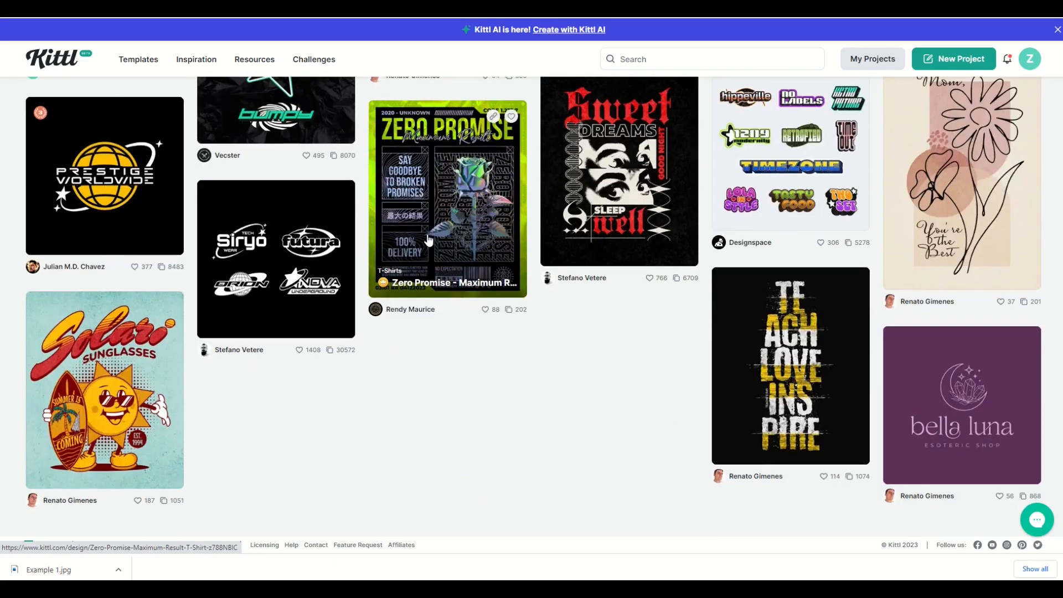
scroll(544, 363, up, 6)
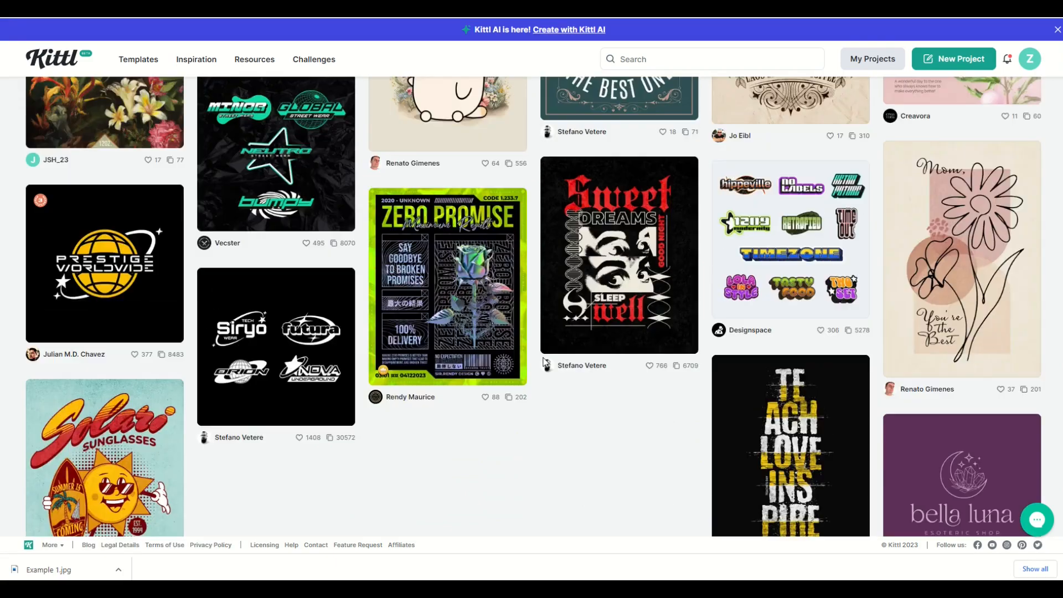
scroll(544, 362, up, 6)
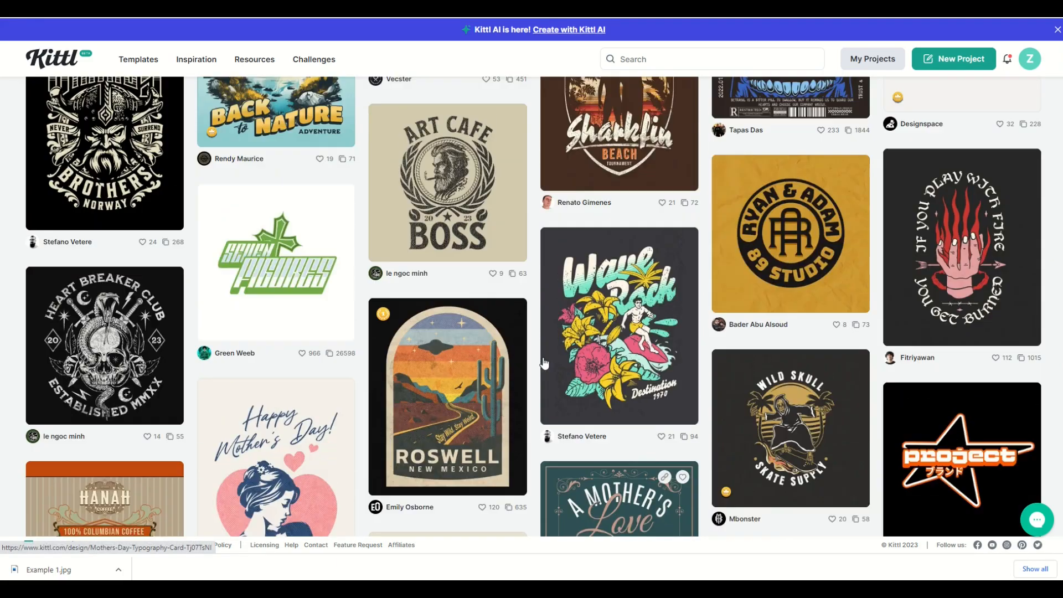
scroll(544, 363, up, 2)
scroll(545, 363, up, 1)
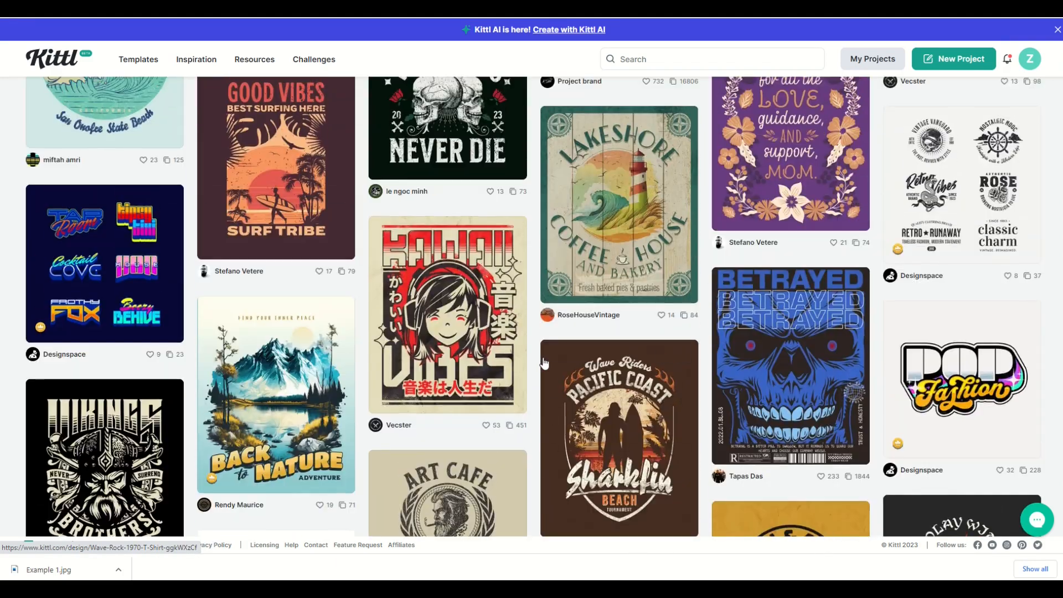
scroll(544, 362, up, 3)
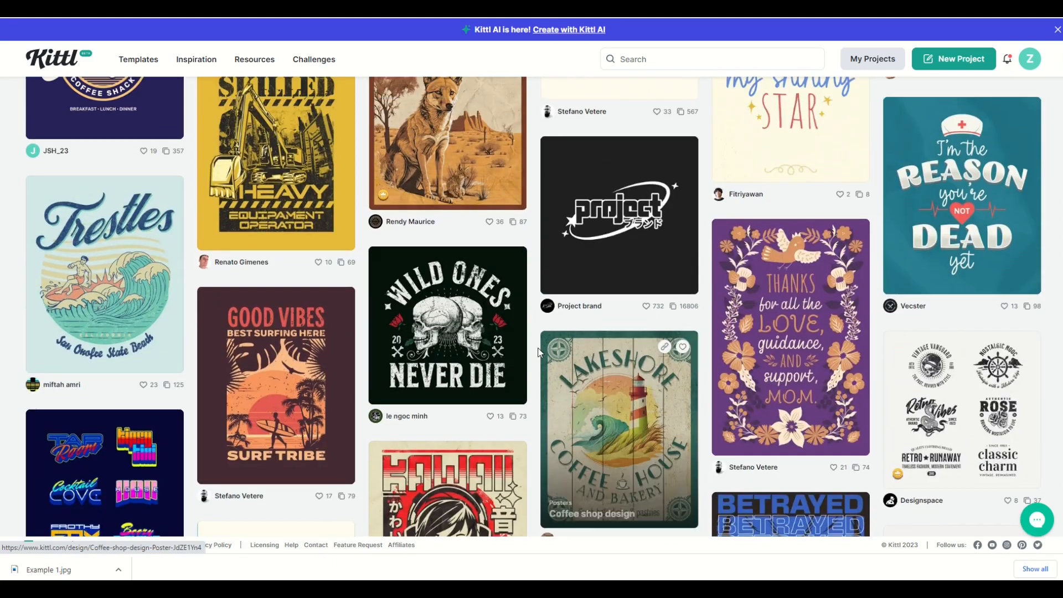